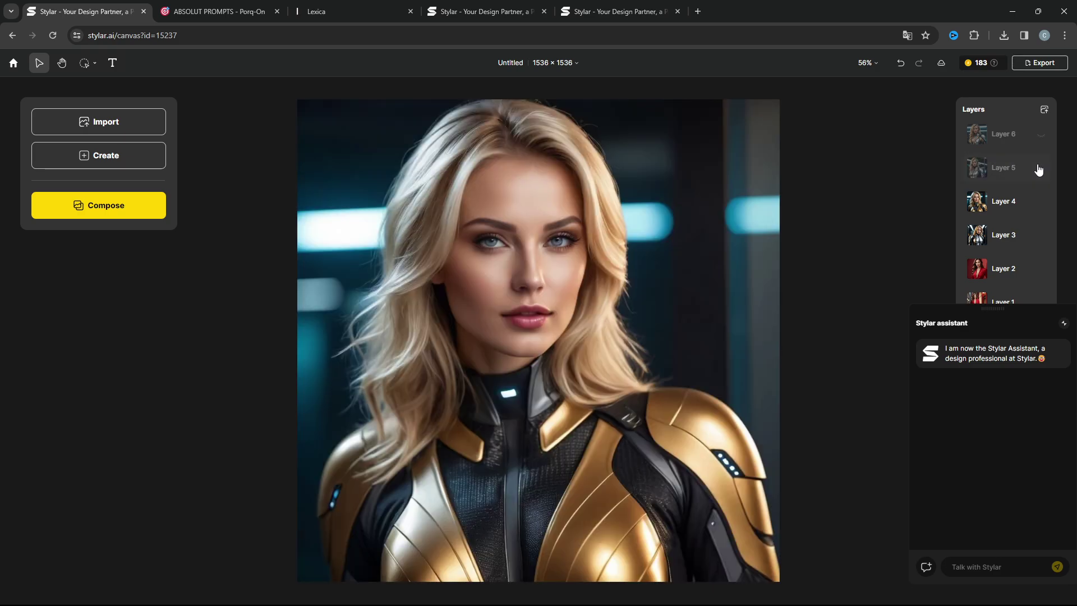
Toggle the visibility of Layers 4, 3 and 2 to compare the stacked generated portraits
click(1037, 203)
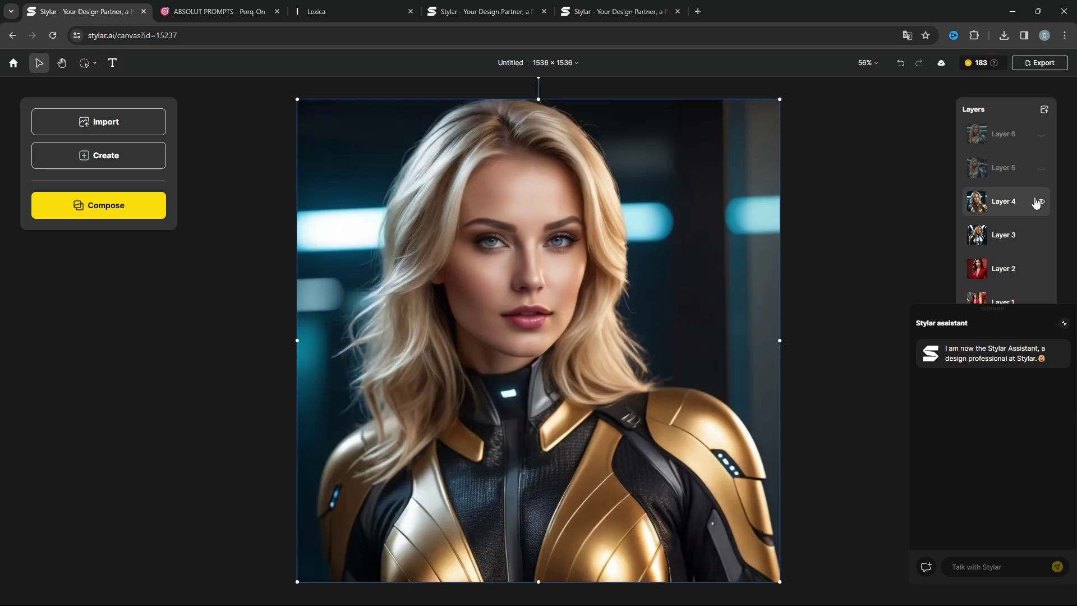
click(1038, 205)
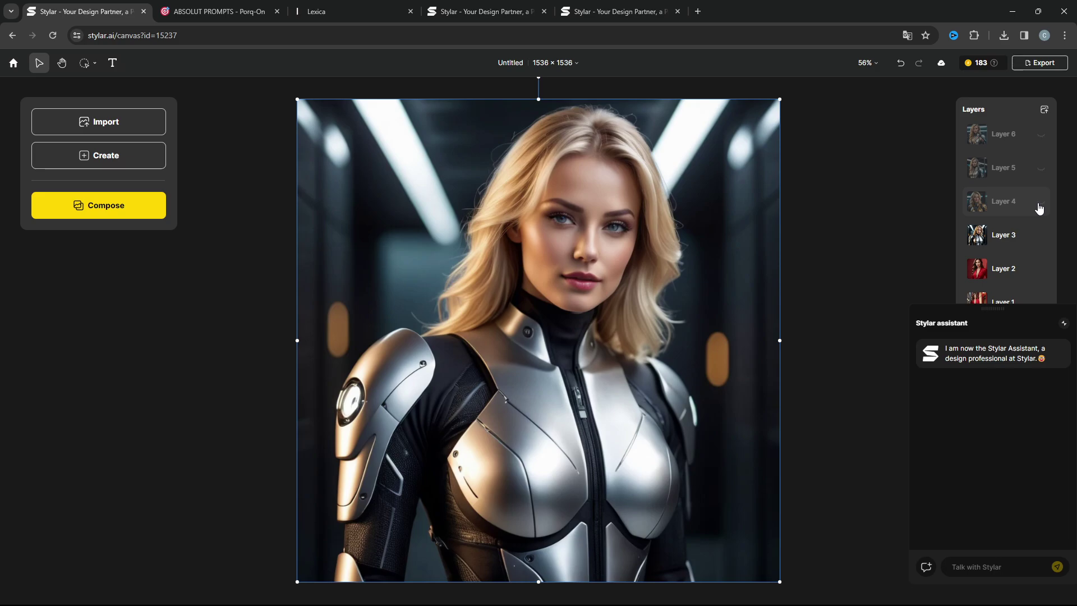
click(1036, 237)
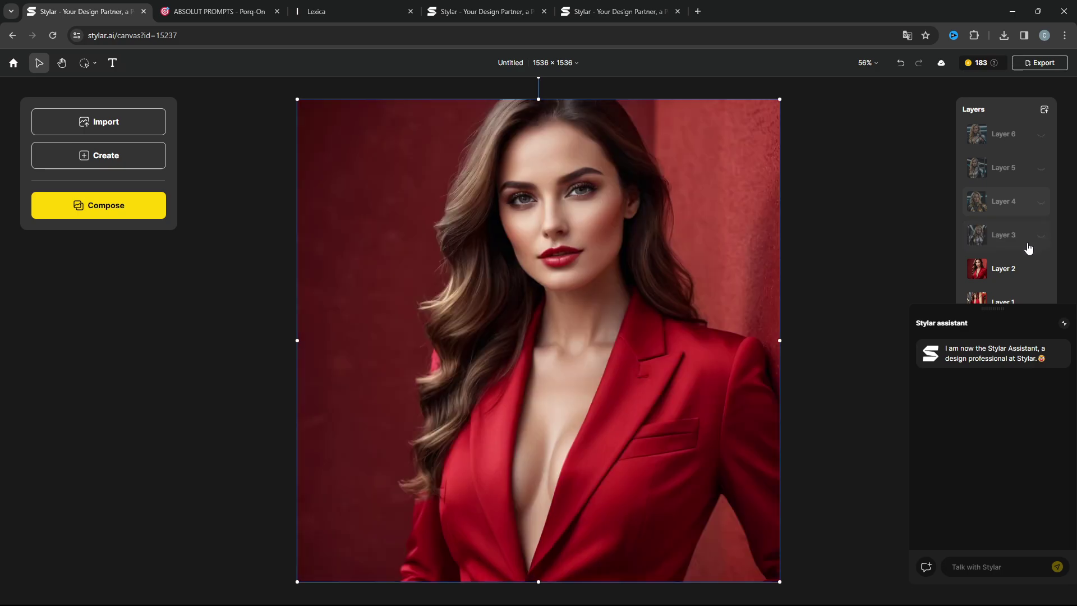
click(1039, 271)
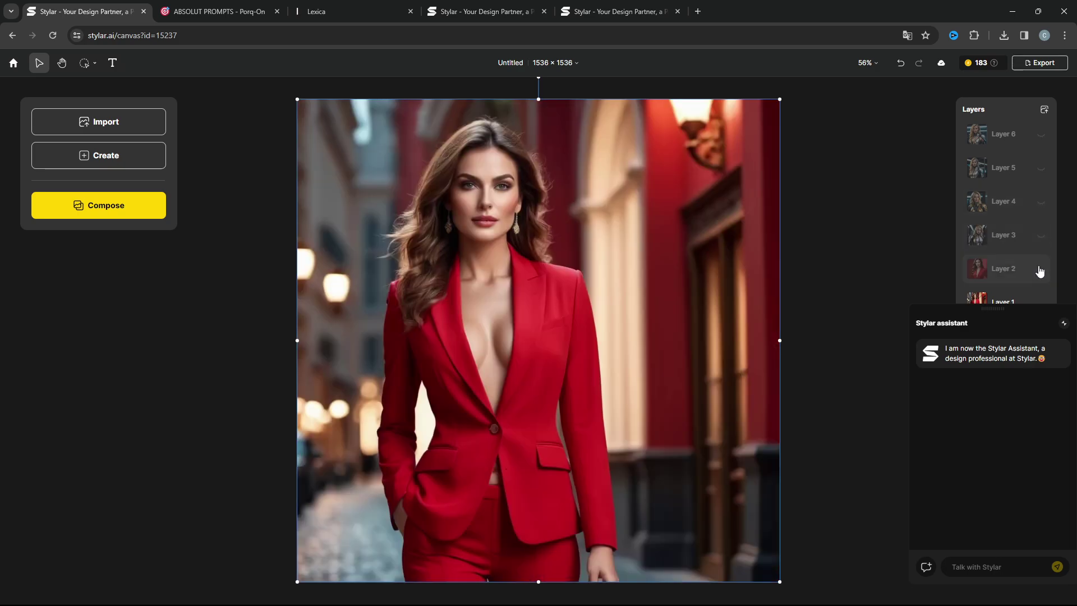
click(1040, 271)
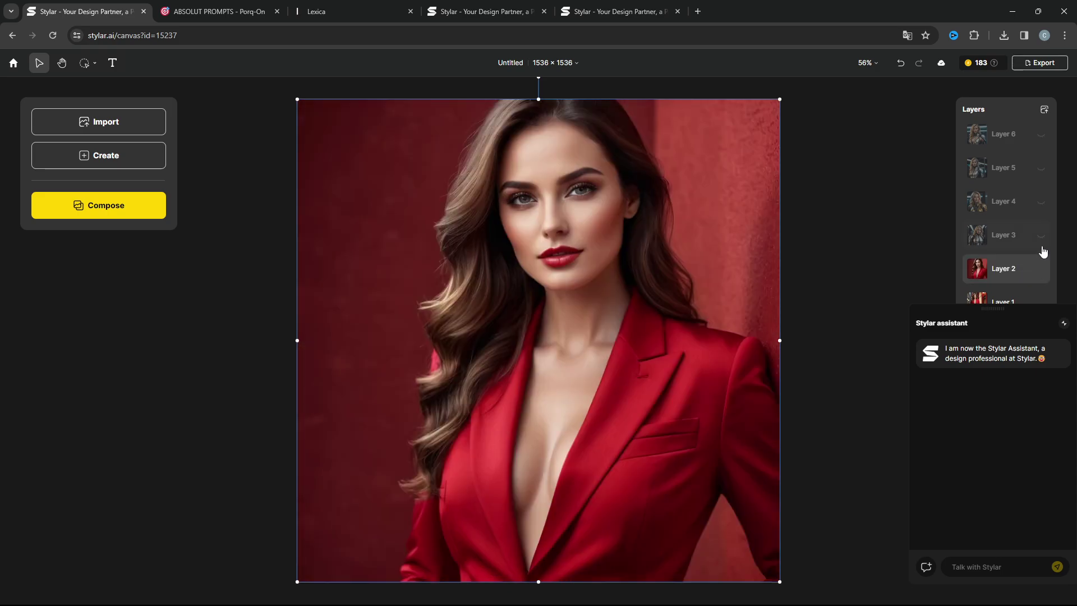
click(1042, 238)
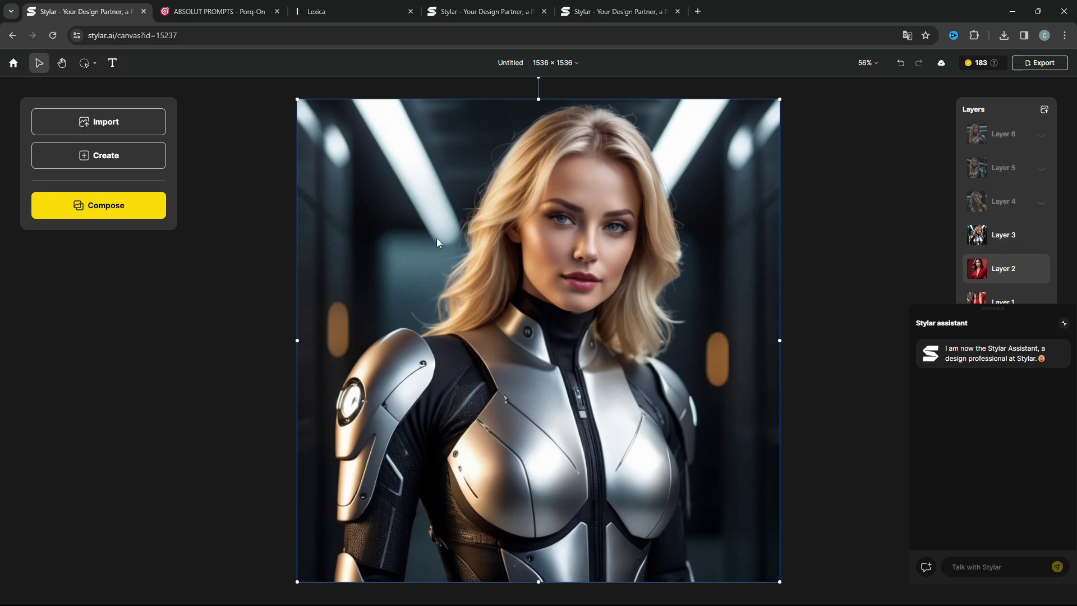
Return to the home page and check the account's credit balance
click(14, 62)
scroll(830, 379, down, 1)
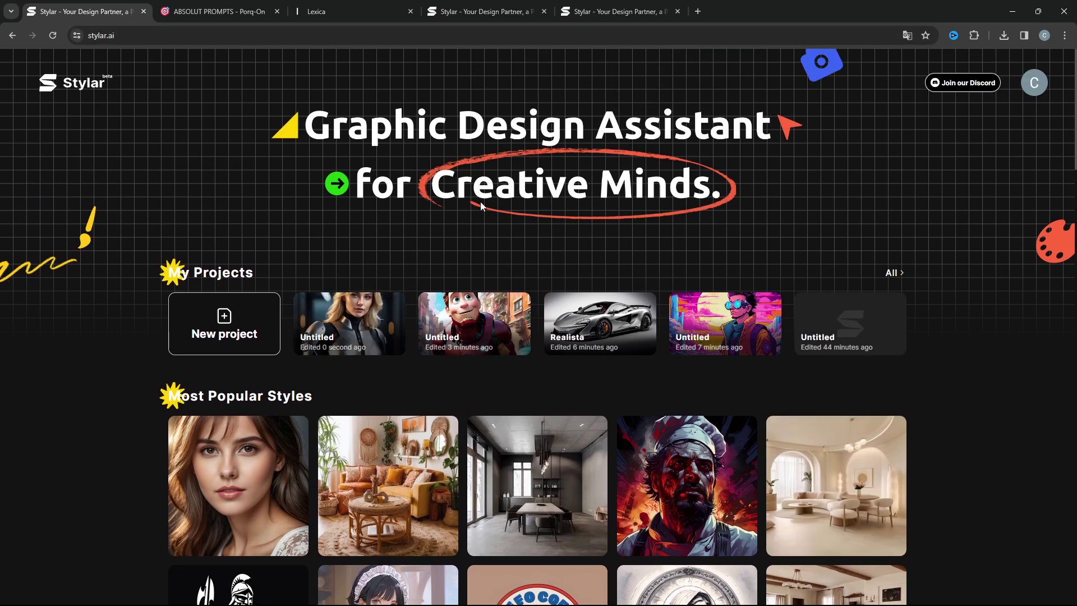
scroll(504, 202, down, 3)
scroll(559, 252, up, 3)
click(1034, 89)
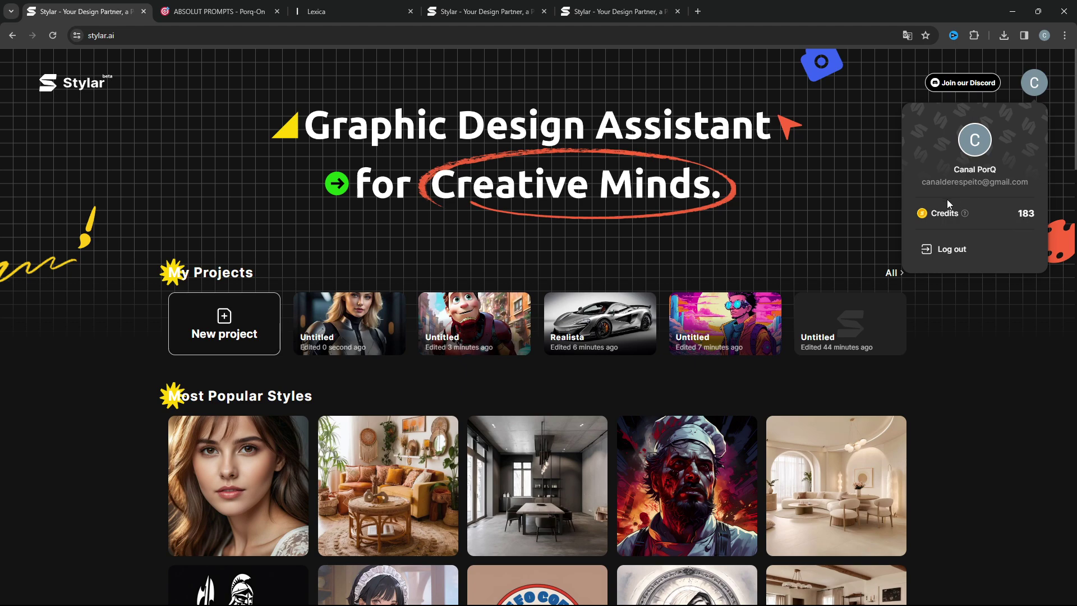
scroll(991, 402, down, 2)
click(978, 401)
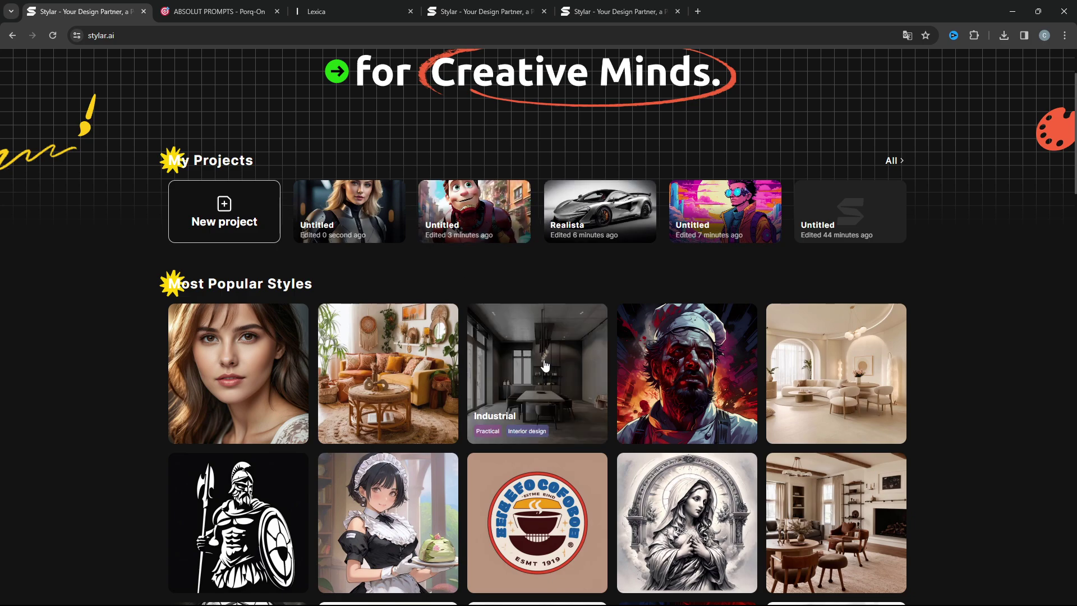
Browse the Most Popular Styles gallery and examine the available style examples
scroll(548, 367, down, 2)
scroll(669, 415, down, 2)
scroll(669, 415, down, 6)
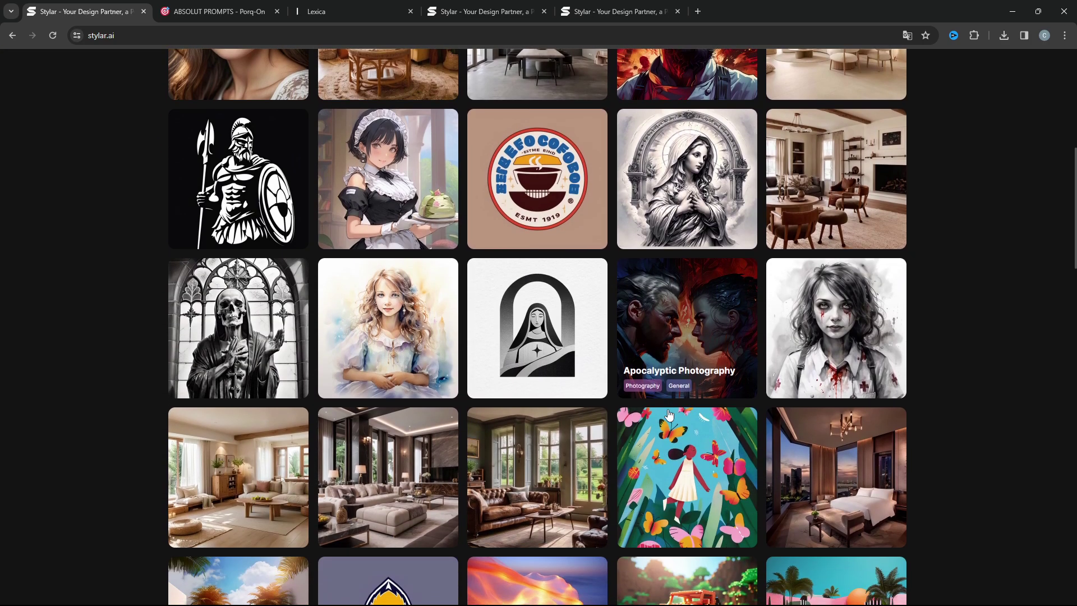
scroll(669, 415, up, 2)
scroll(667, 414, up, 10)
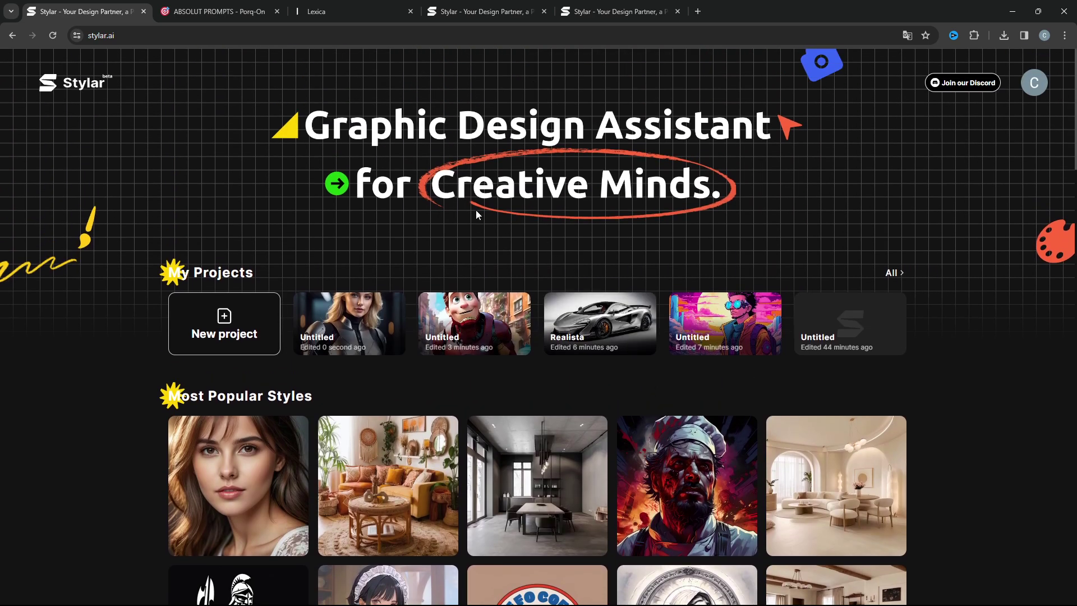
scroll(195, 278, down, 1)
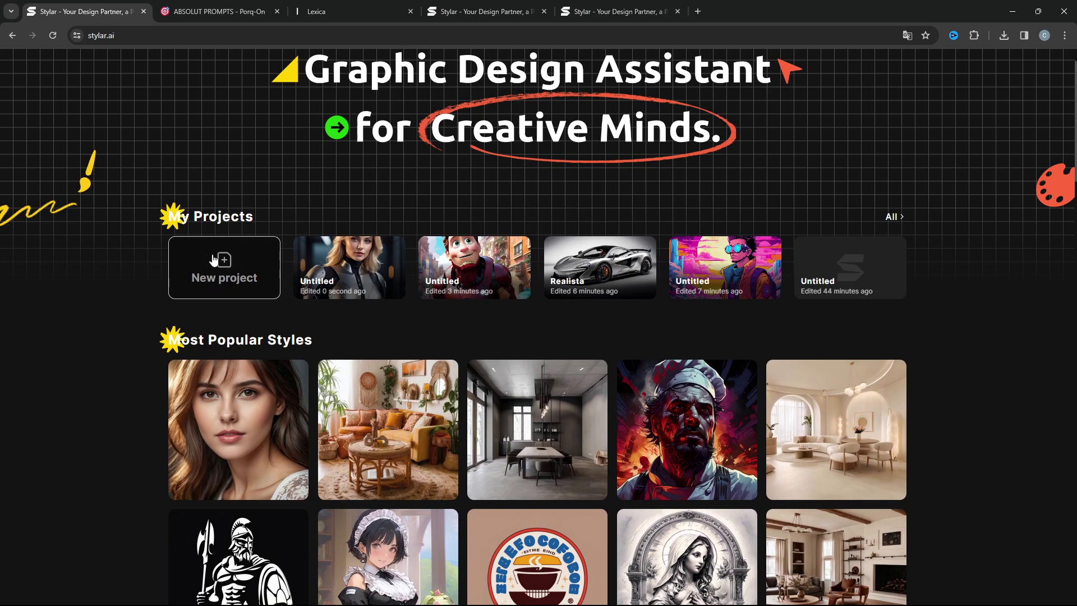
scroll(213, 264, down, 2)
scroll(349, 352, down, 2)
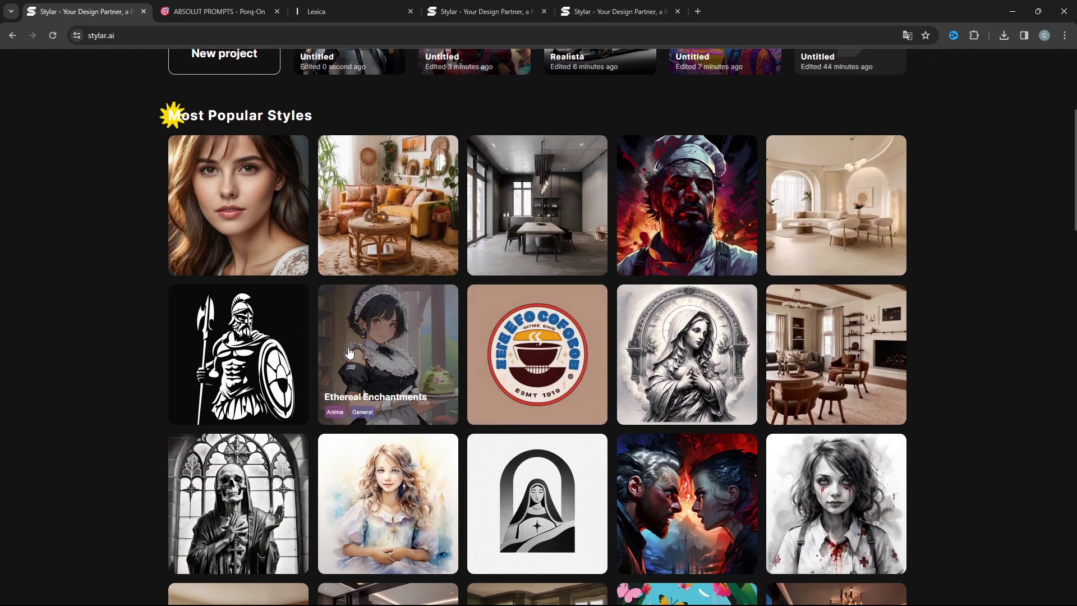
scroll(537, 353, down, 3)
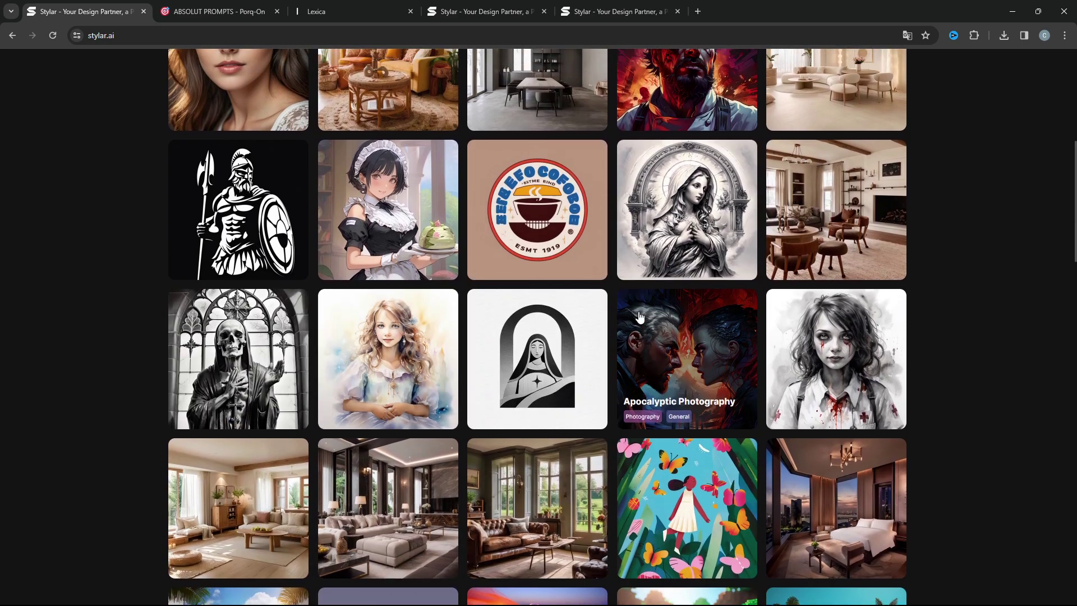
scroll(640, 317, up, 3)
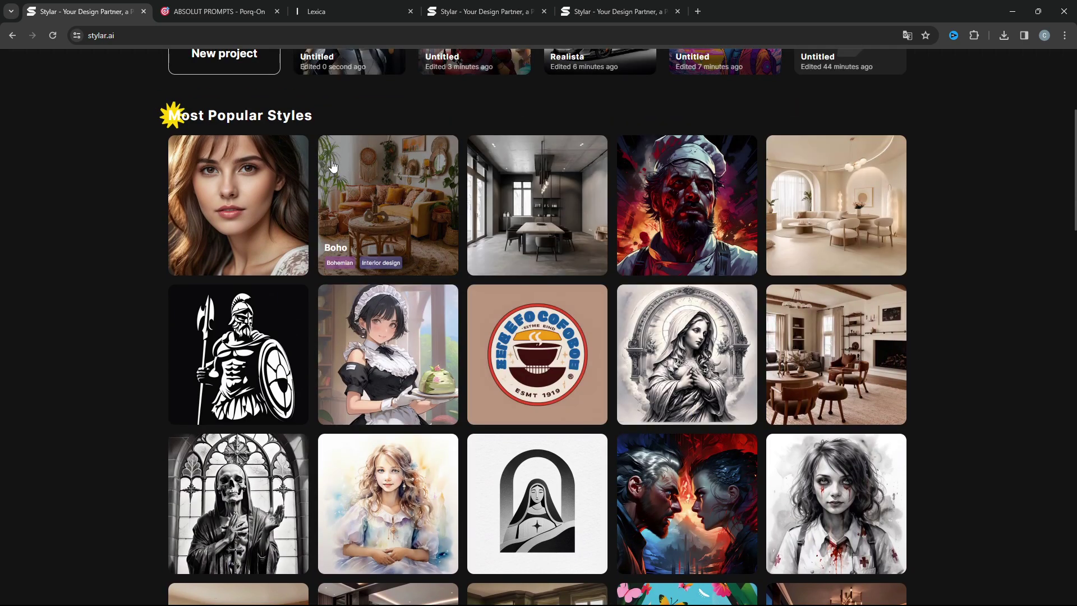
View the details of the Realistic style and start a new project with it
click(225, 189)
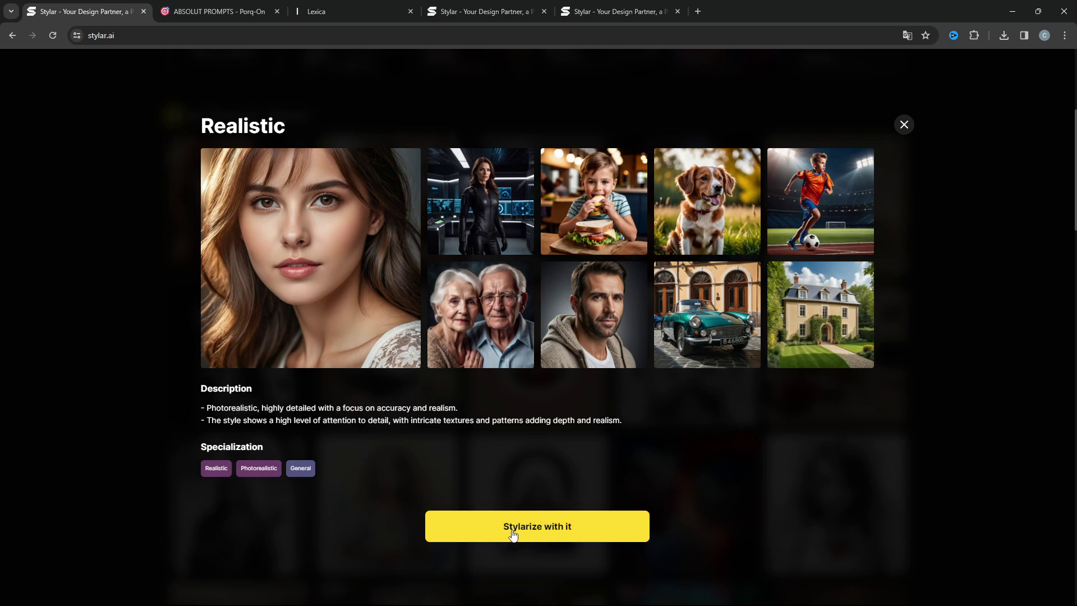
click(531, 532)
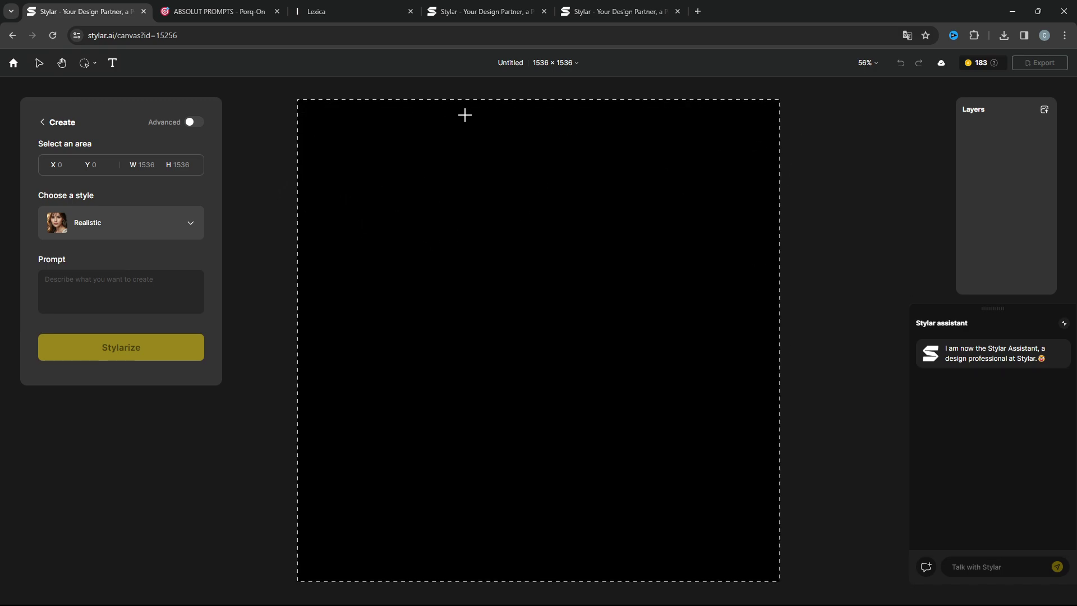
Reselect the whole 1536 × 1536 canvas as the generation area and enter the placeholder prompt "asasas"
click(794, 144)
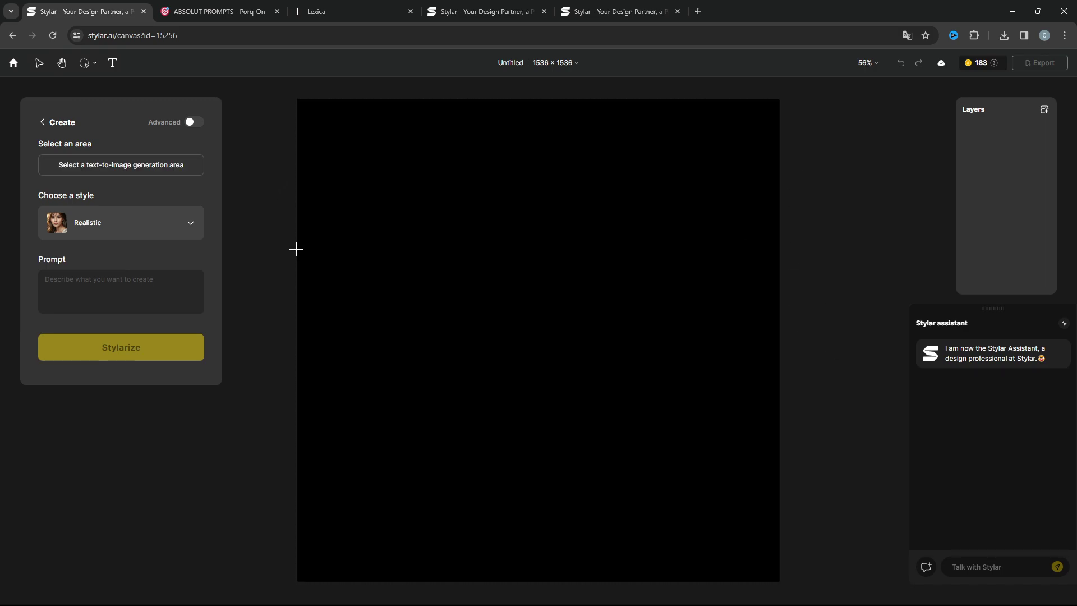
click(77, 283)
text(asasas)
drag(310, 124, 812, 590)
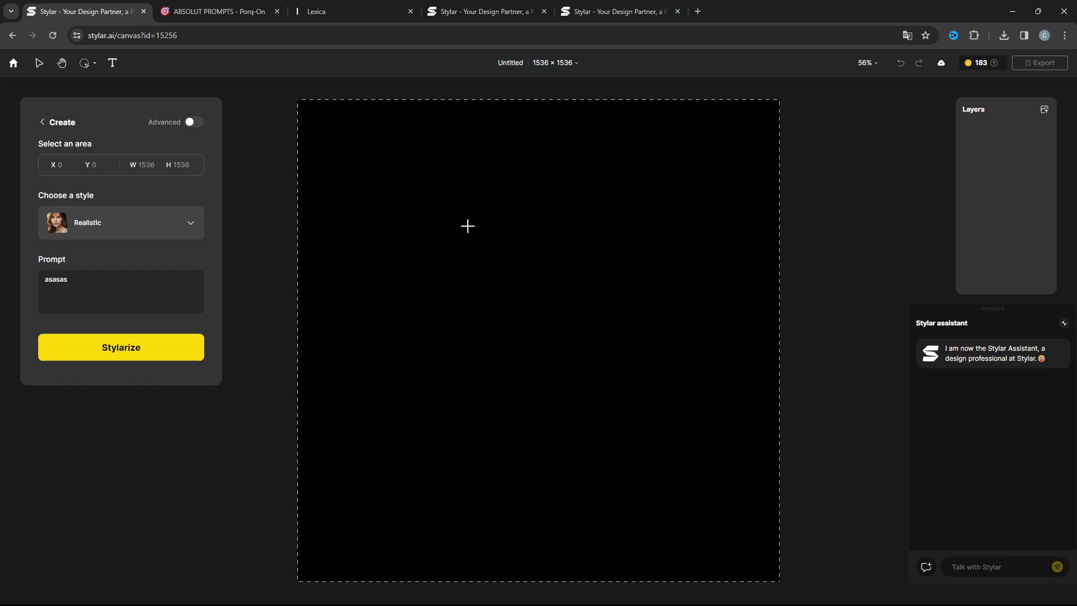
Replace the prompt with "A beautiful woman in red suit 8k"
drag(94, 288, 52, 279)
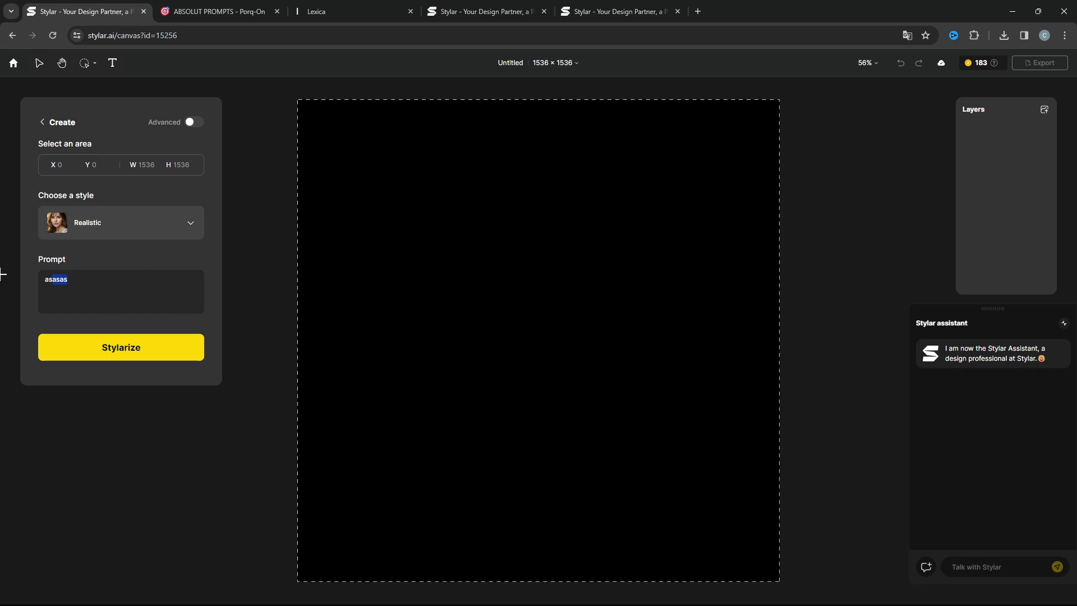
key(BackSpace)
key(BackSpace)
key(BackSpace)
text(A beau)
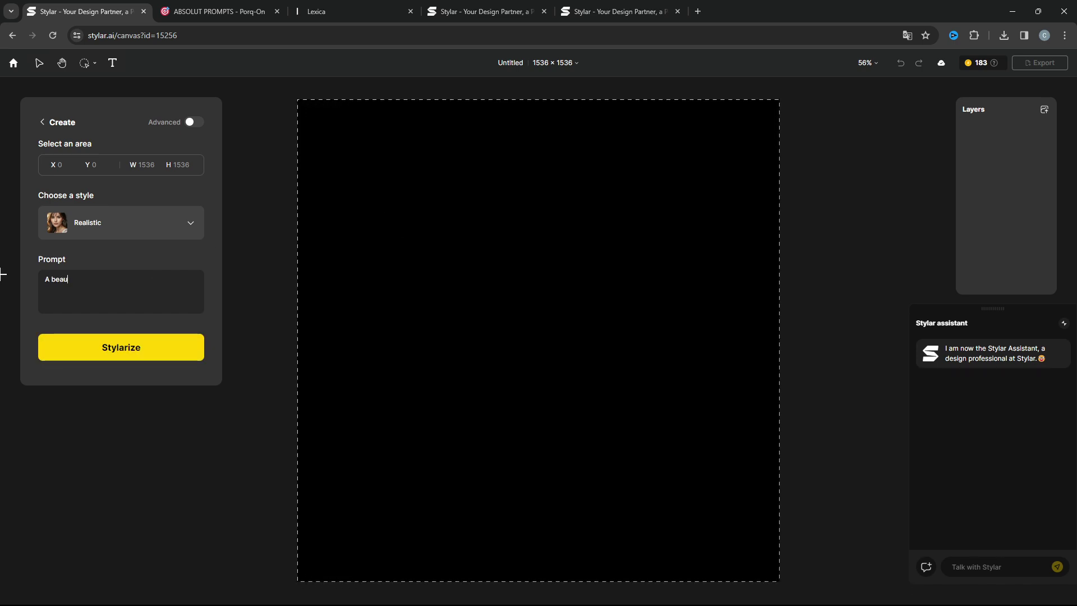
text(tiful woman )
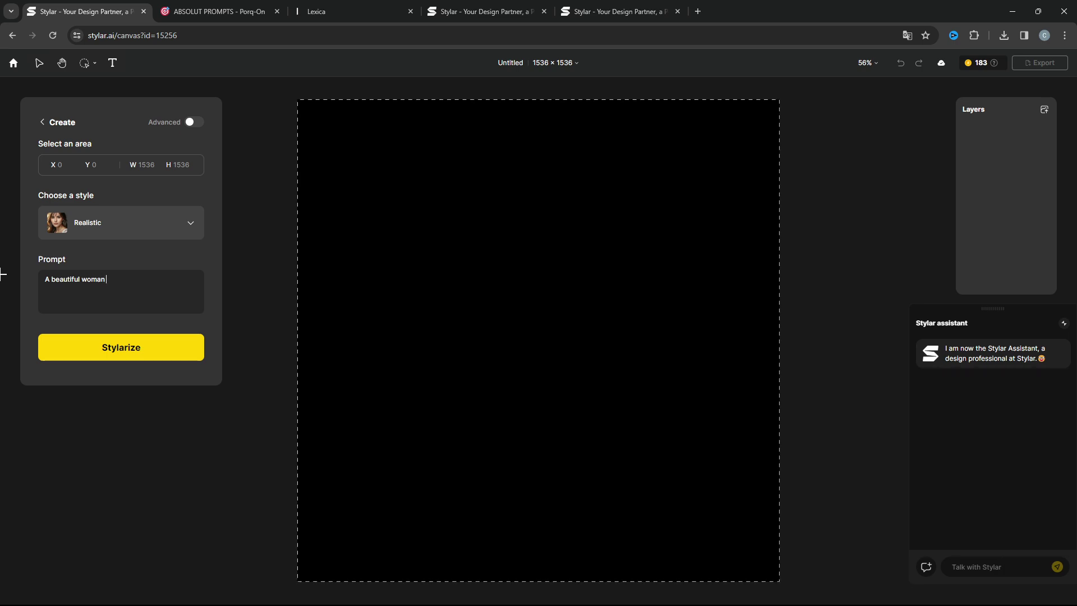
text(in red suit)
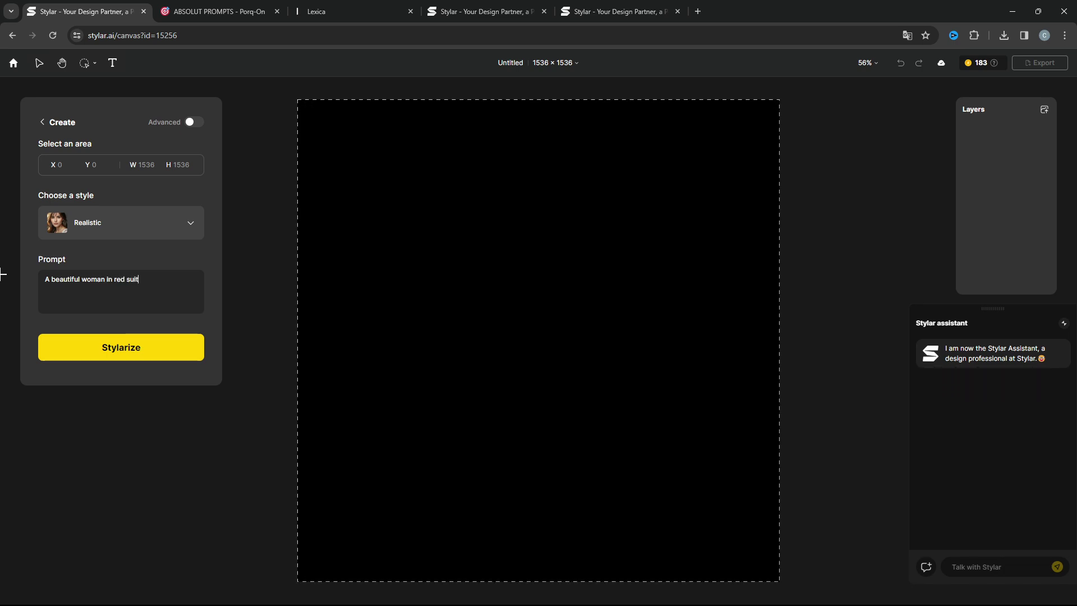
text( 8)
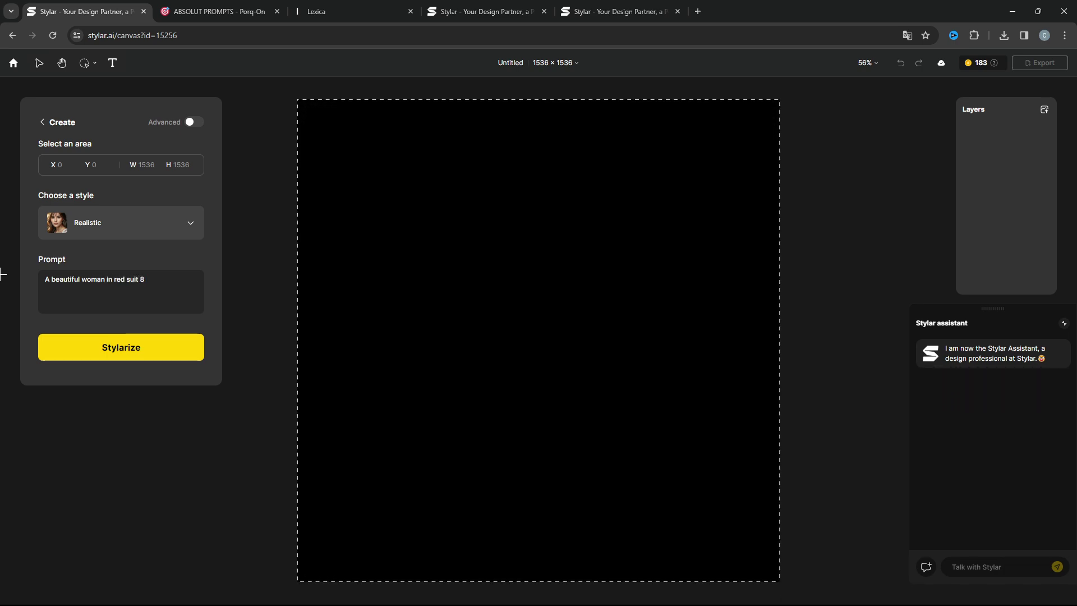
text(k)
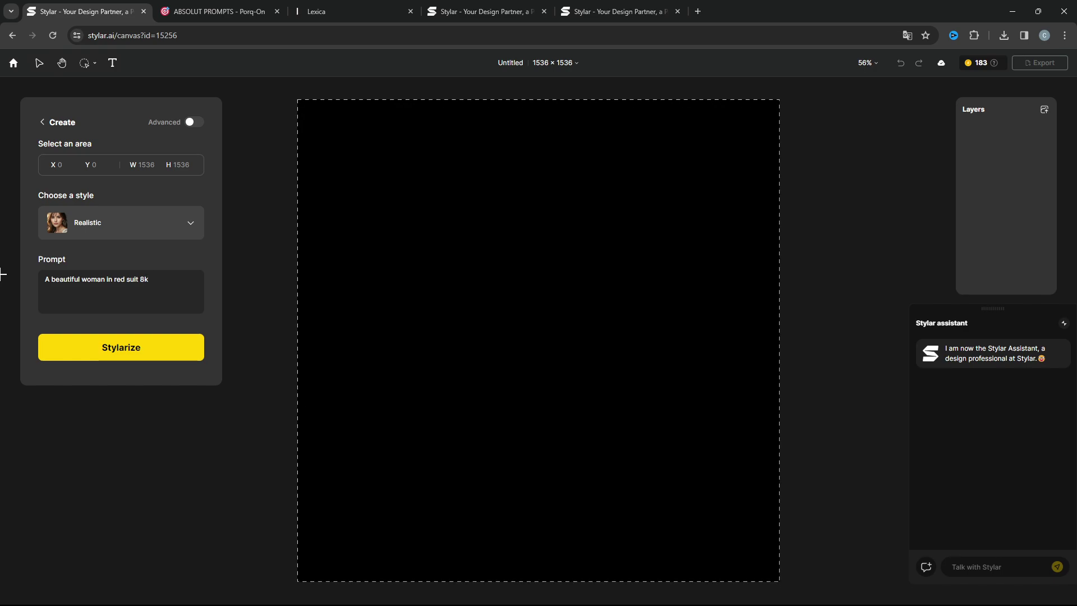
Choose the Realistic style and generate images from the prompt
click(101, 224)
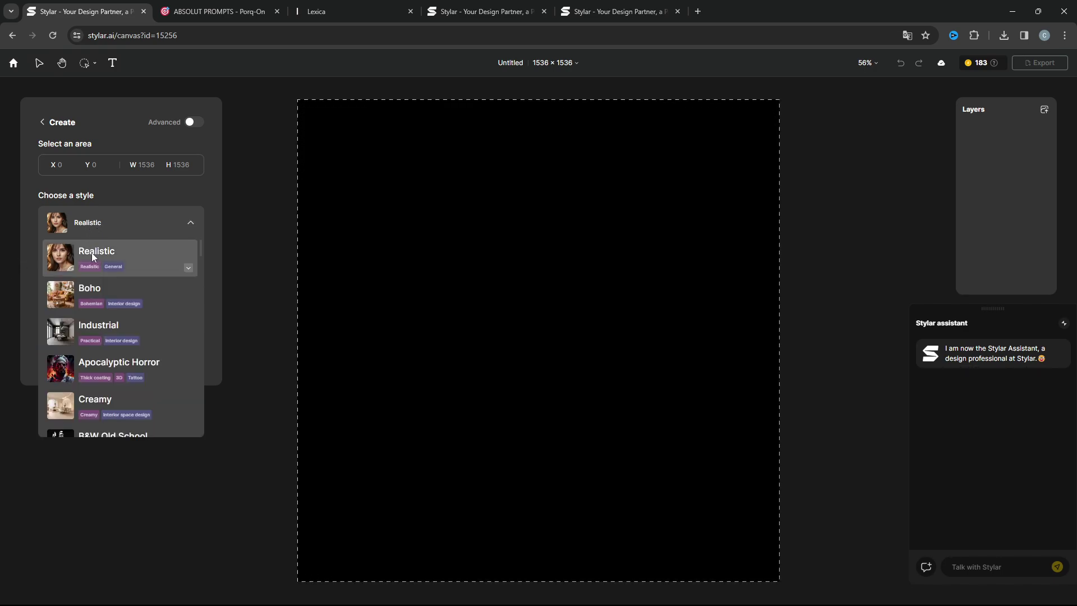
click(92, 252)
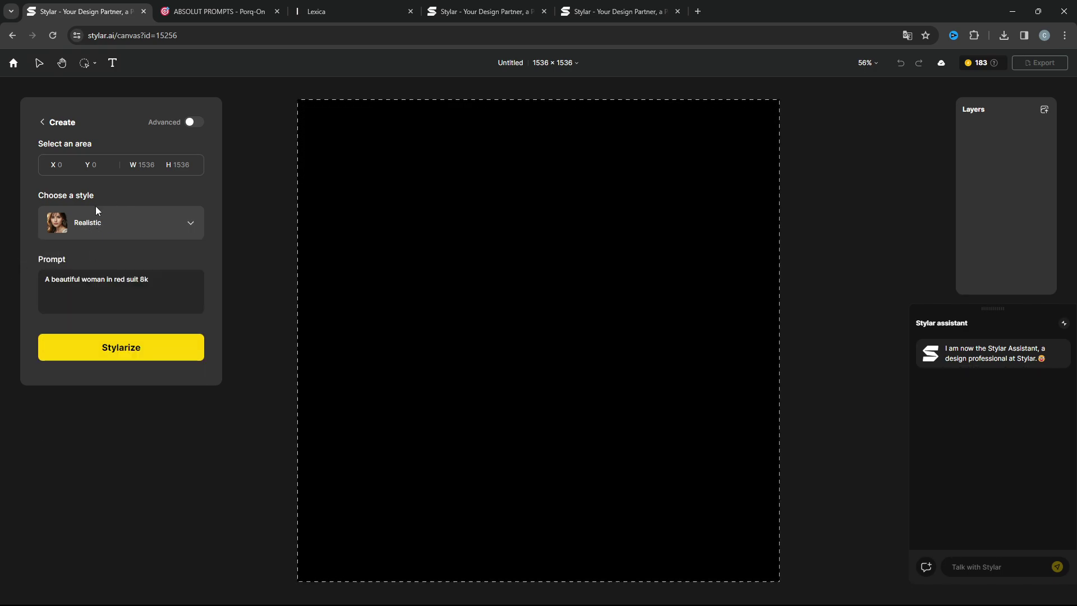
click(119, 347)
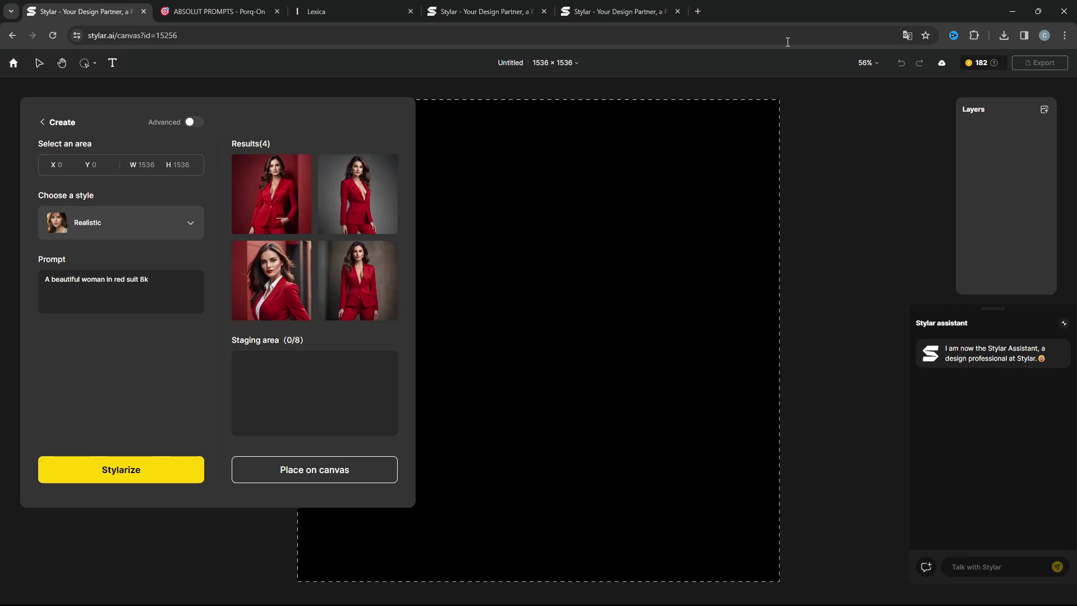
Stage the white-shirt close-up and the hand-in-pocket pose on a red background, and place both results on the canvas
mouse_move(258, 273)
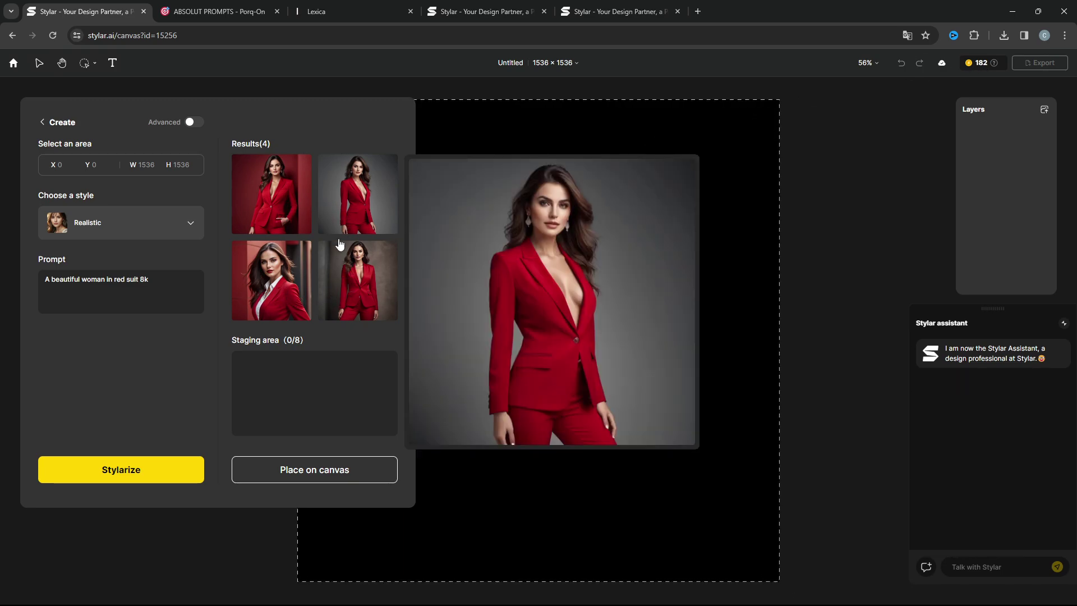
mouse_move(337, 296)
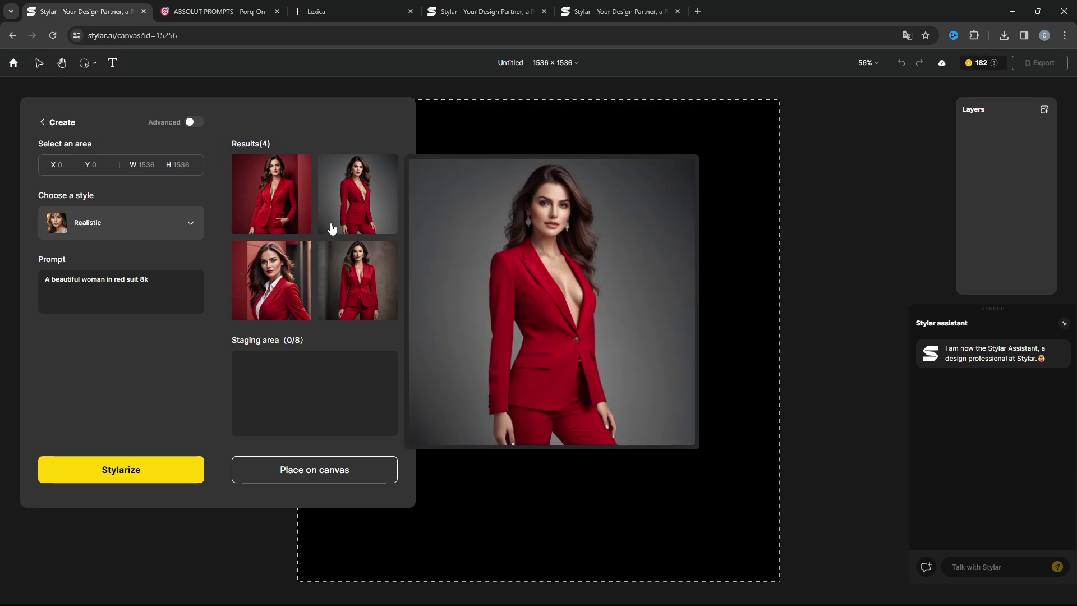
mouse_move(299, 214)
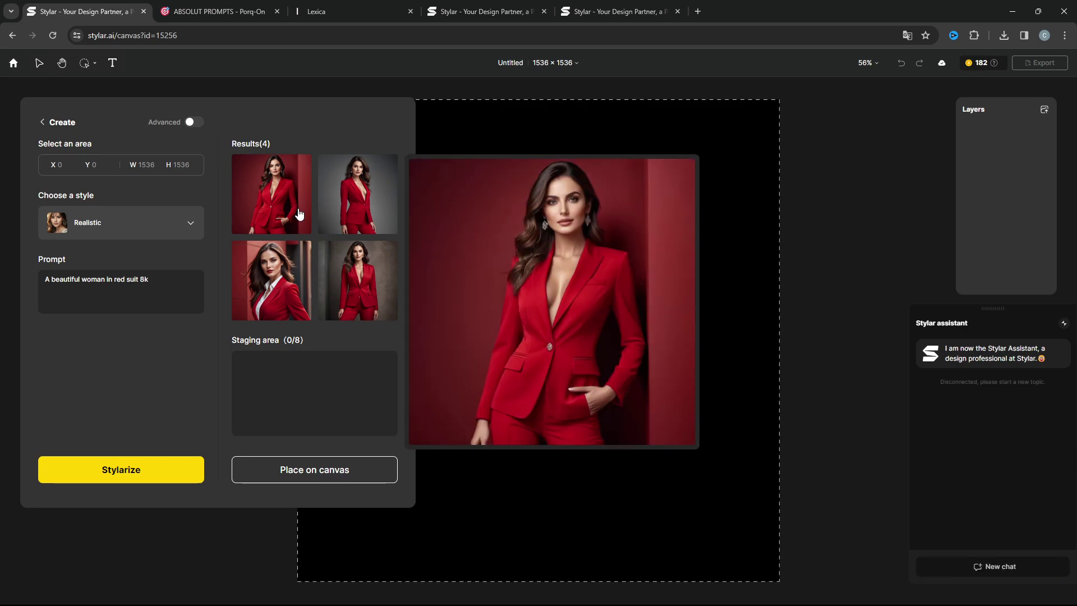
click(283, 281)
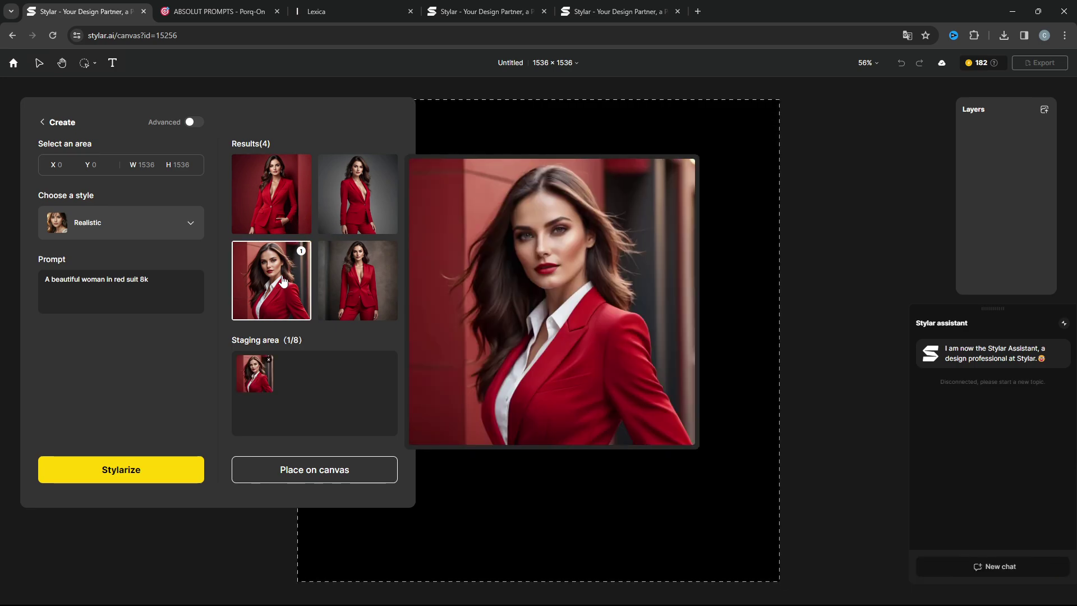
click(280, 212)
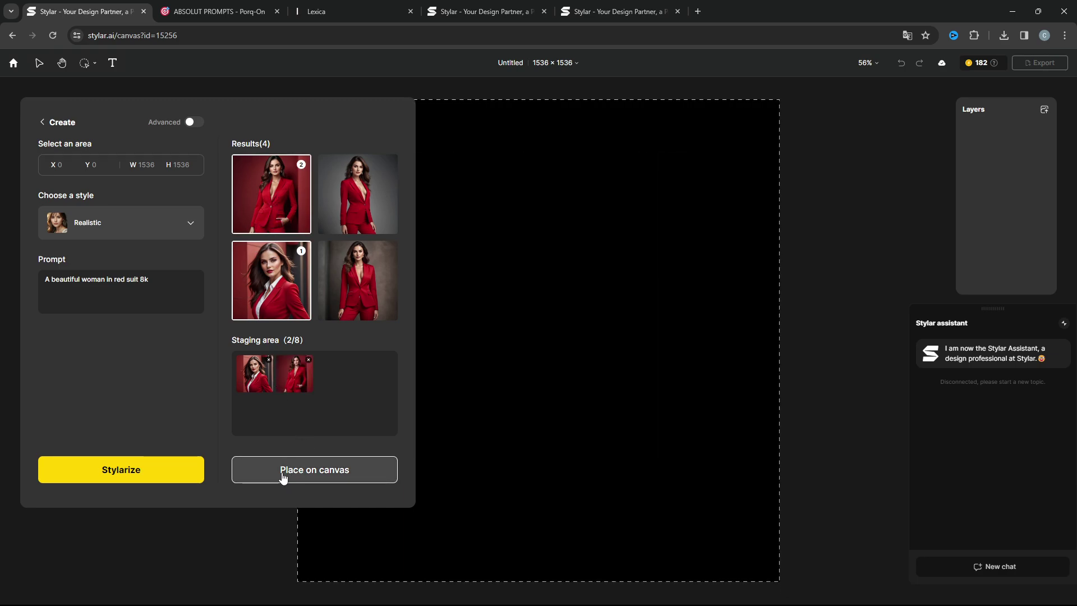
click(307, 469)
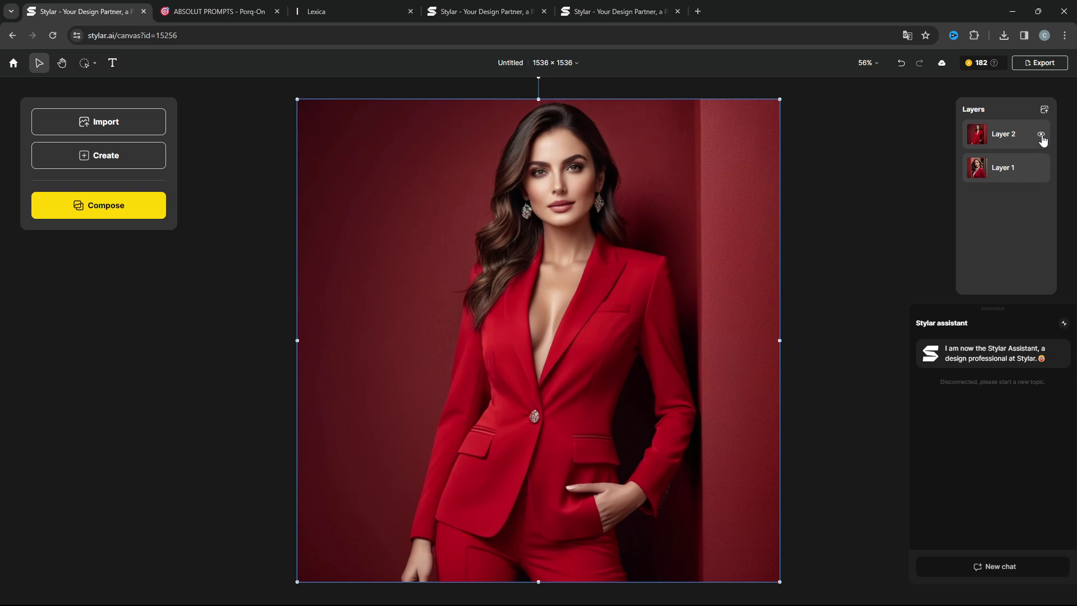
click(1040, 135)
click(1041, 135)
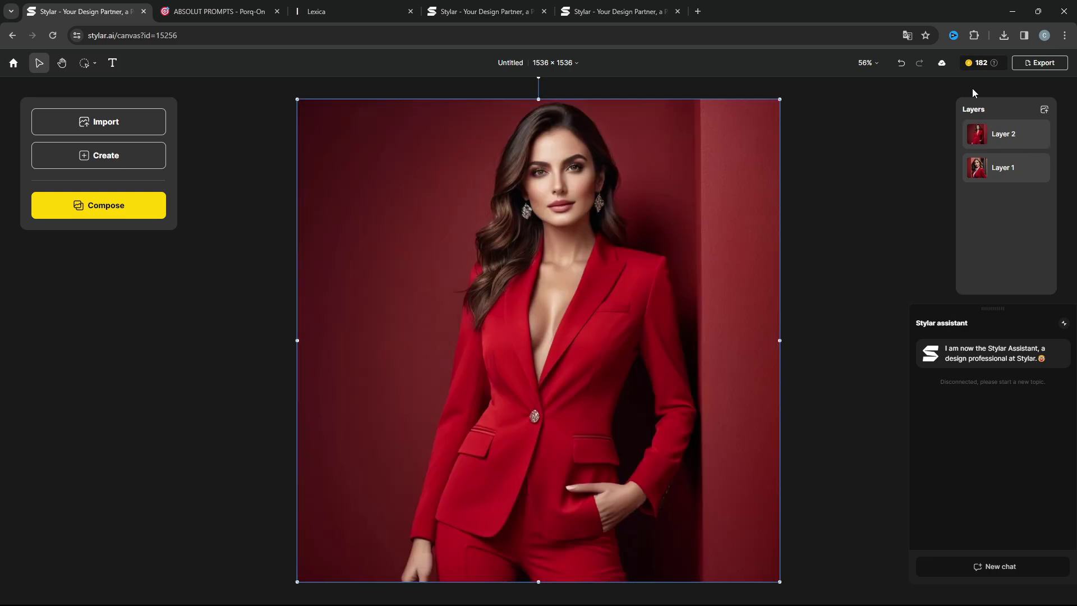
Hide and show Layer 2 repeatedly to compare its image with Layer 1
click(1041, 136)
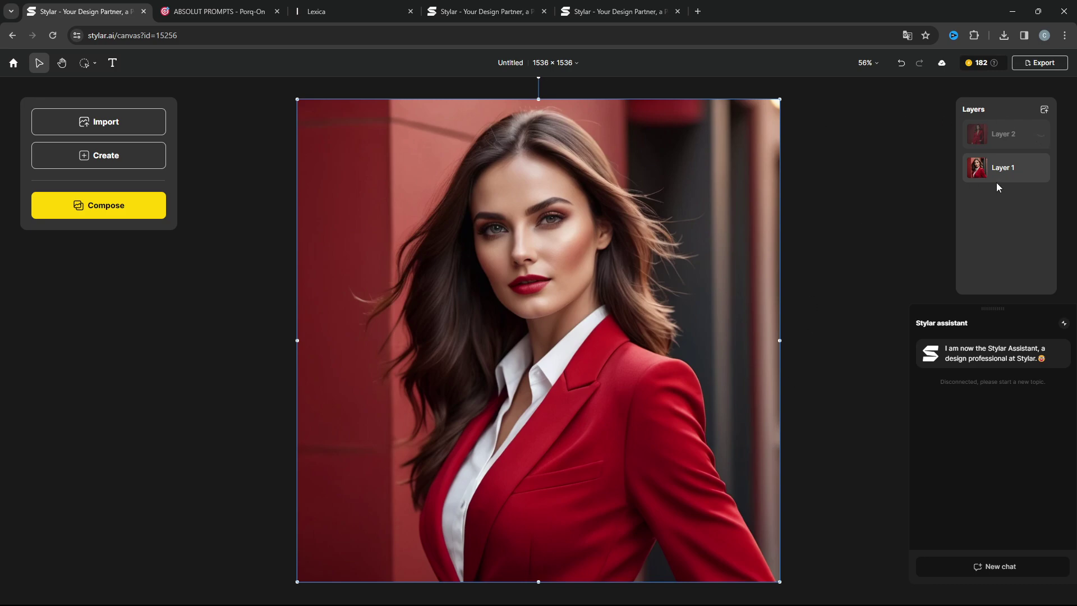
click(1040, 135)
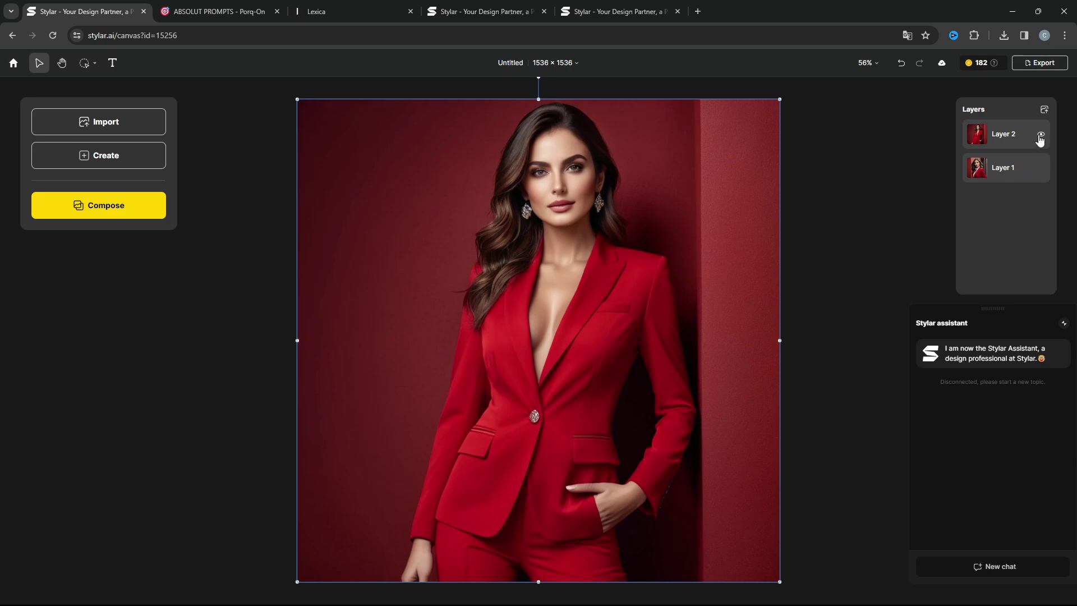
click(1040, 135)
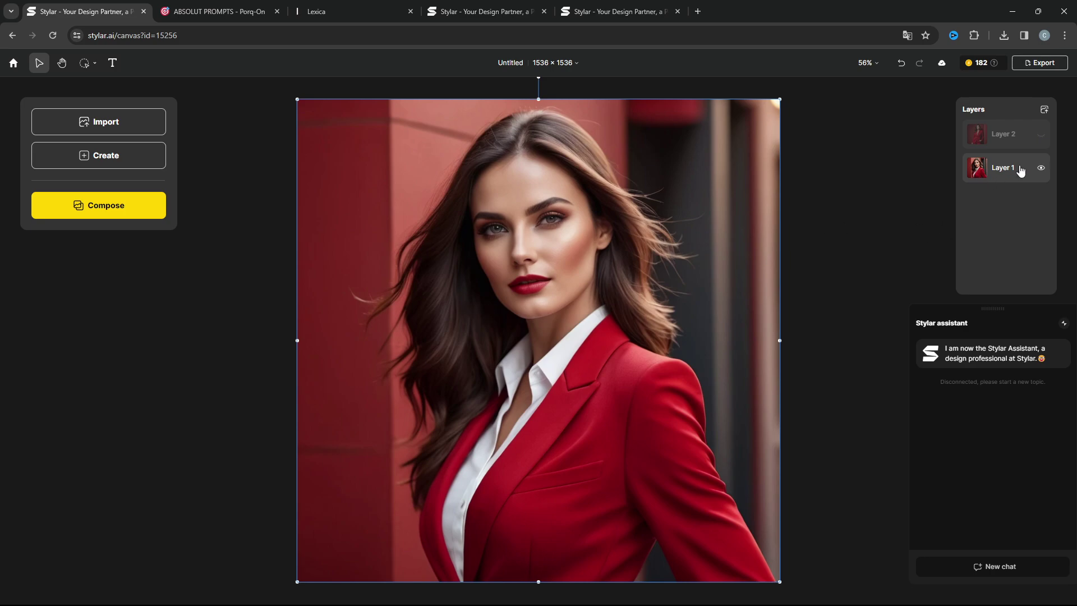
click(1040, 135)
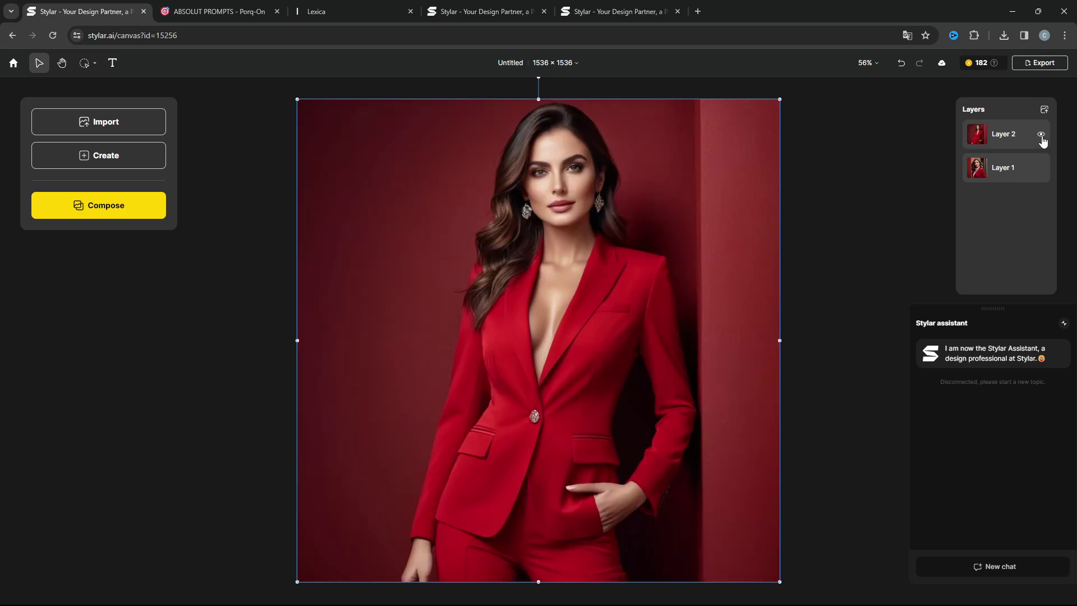
click(1040, 136)
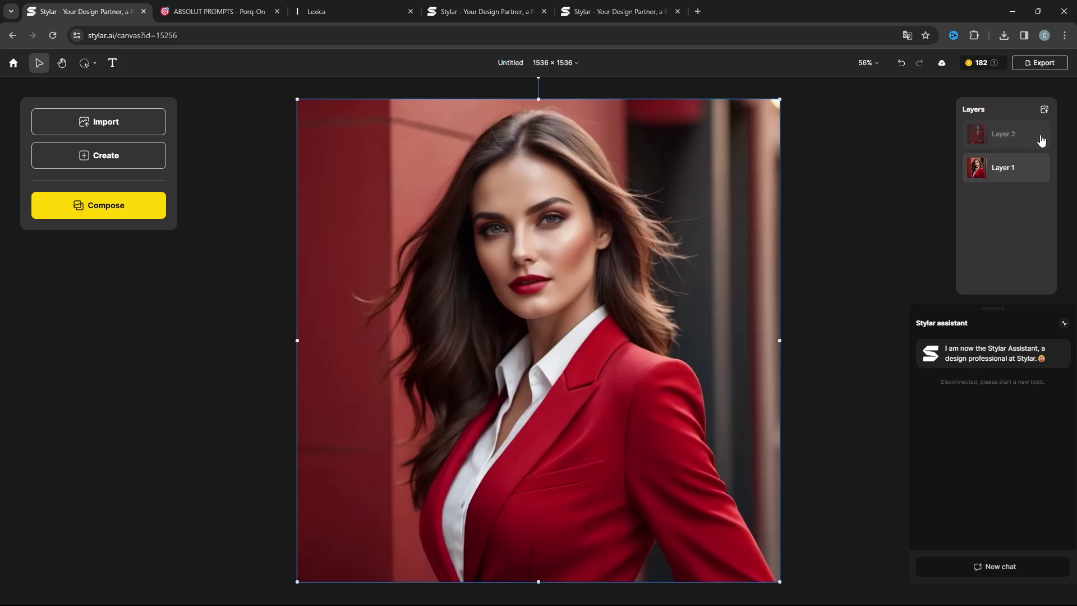
click(1040, 136)
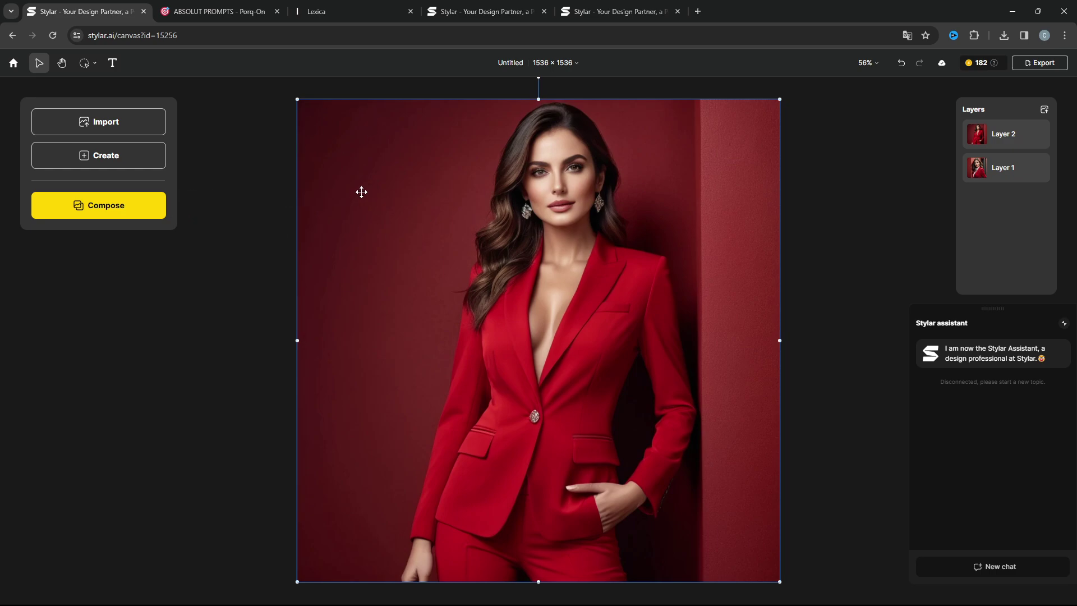
Create a new generation with the prompt "A beautiful woman blond in cyber suit 8k", keeping the Realistic style
click(135, 160)
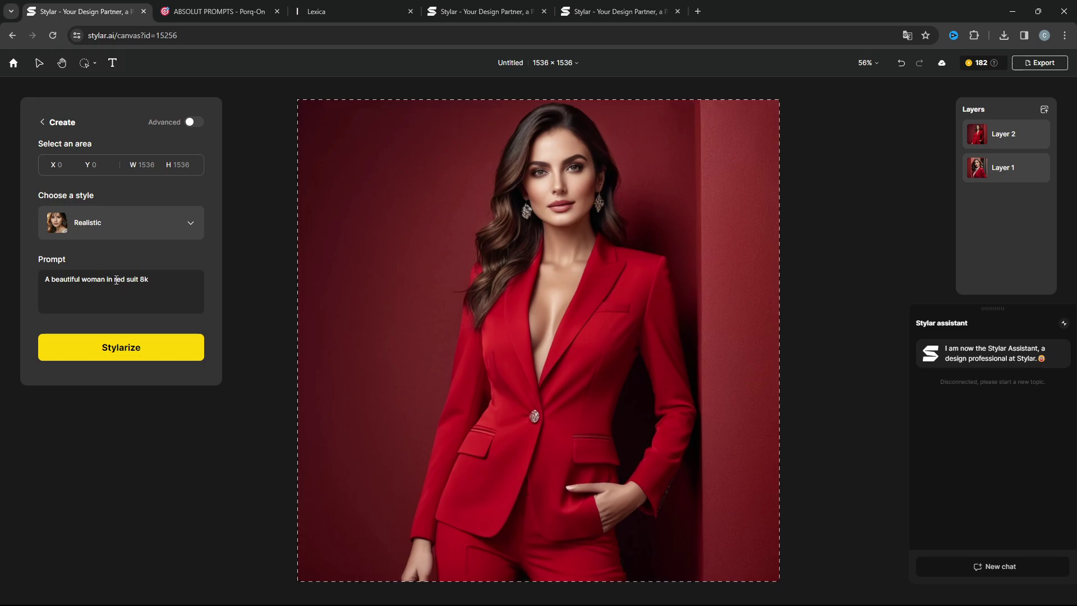
drag(115, 280, 125, 278)
text(cyber)
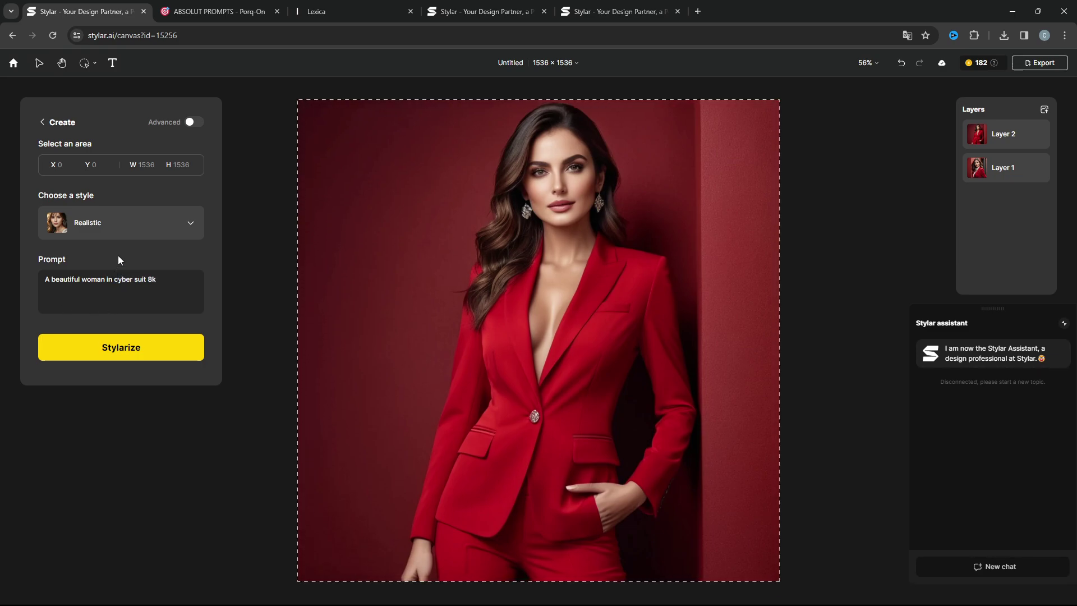
text(blond)
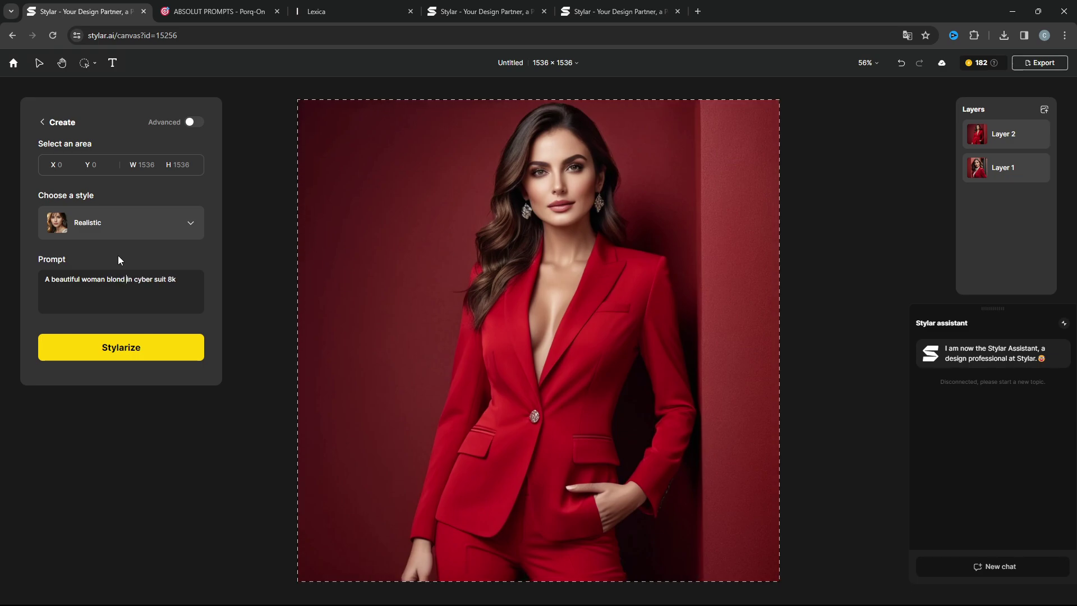
click(111, 351)
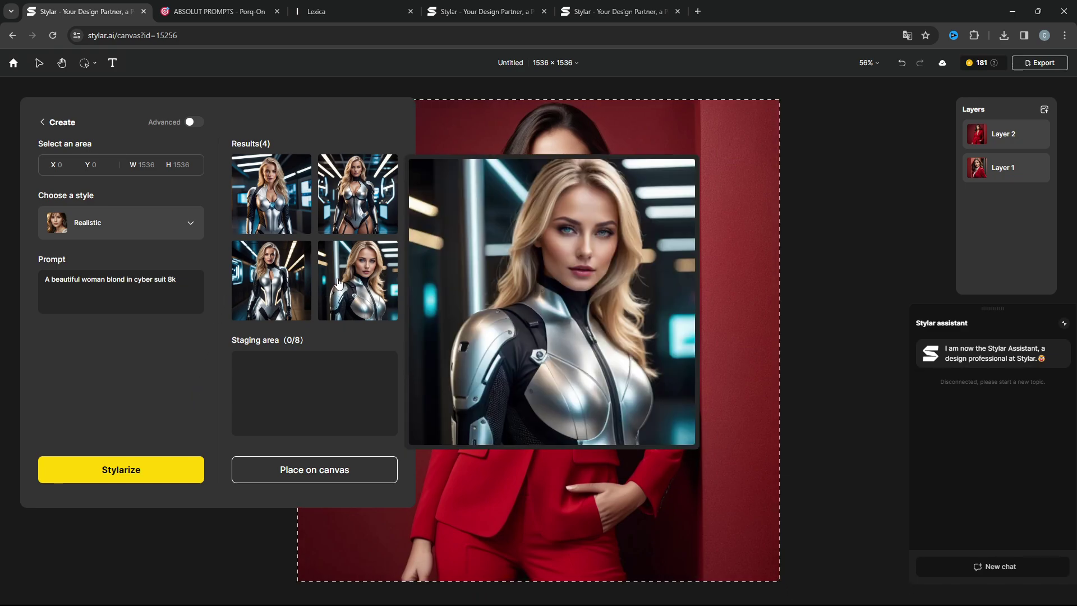
Stage all four cyber-suit results and place them on the canvas
mouse_move(276, 278)
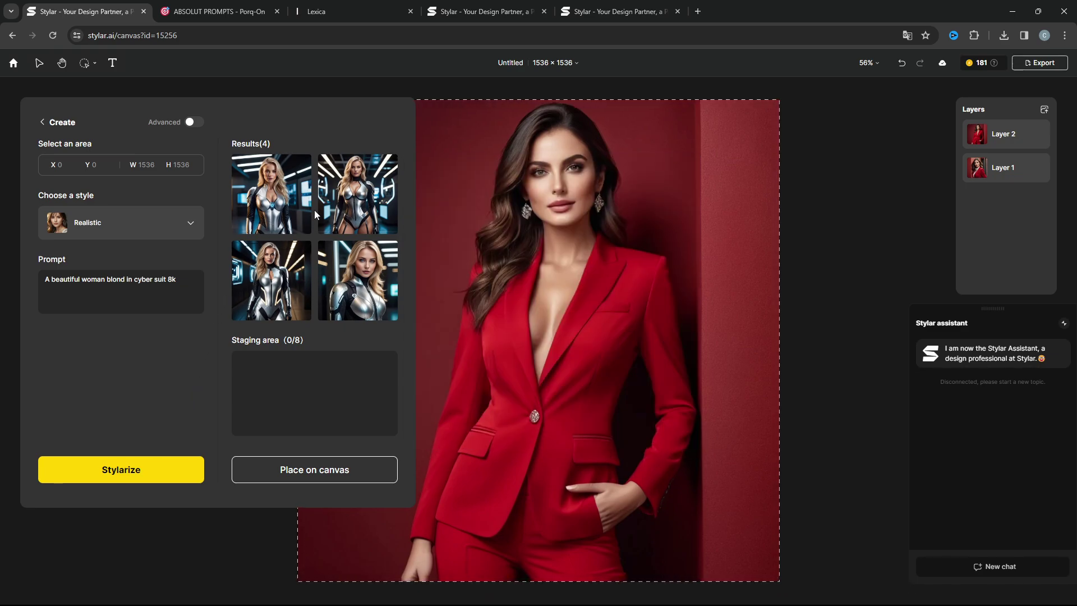
click(296, 211)
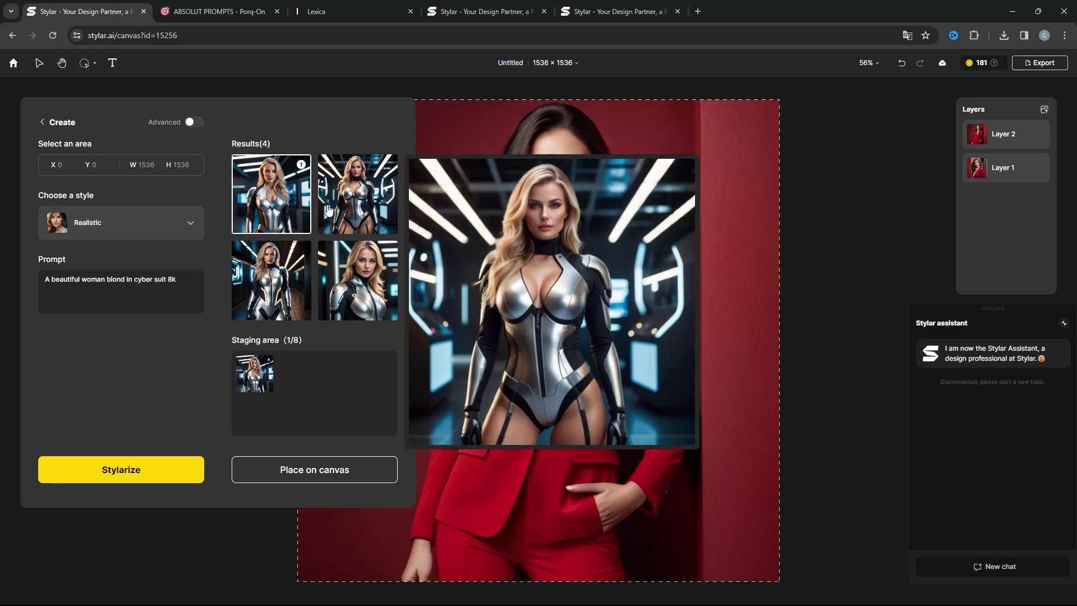
click(329, 211)
click(275, 278)
click(340, 280)
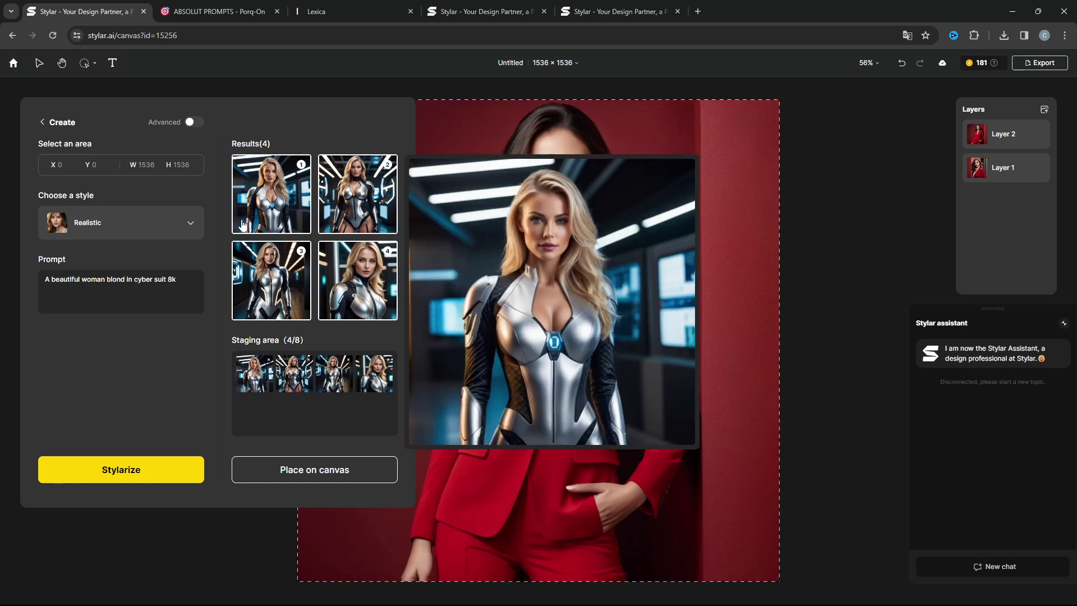
click(296, 476)
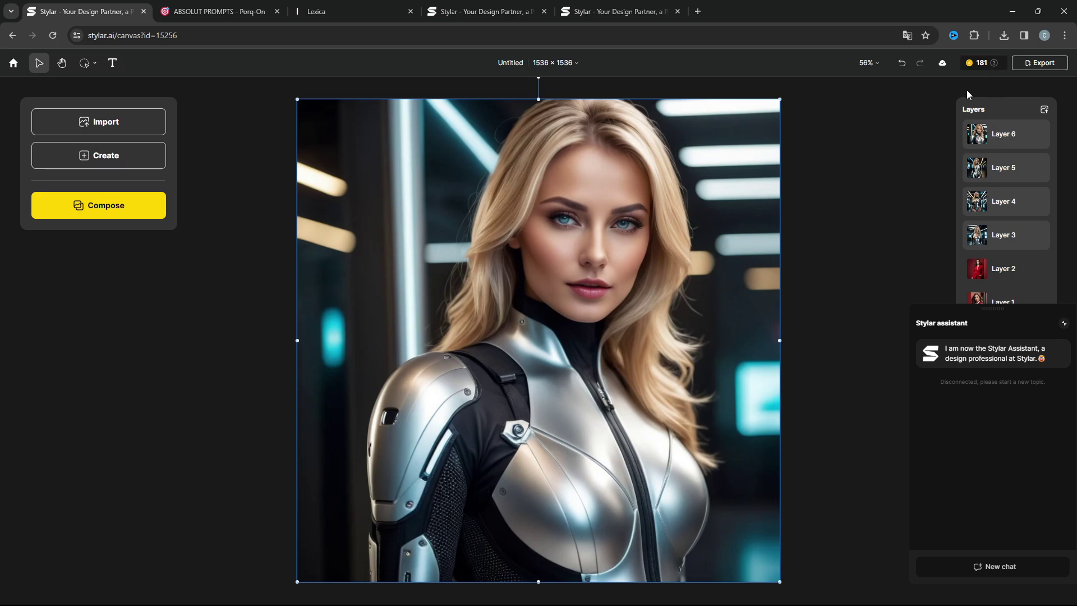
Hide Layers 6, 5, 4, 3 and 2 one after another to view each image beneath
click(1042, 136)
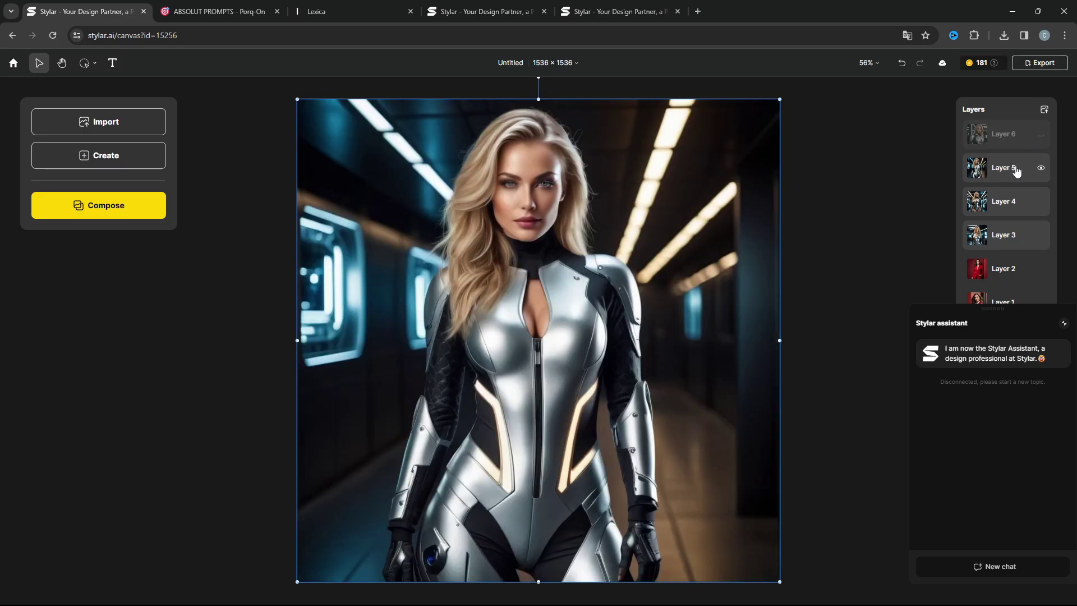
click(1038, 174)
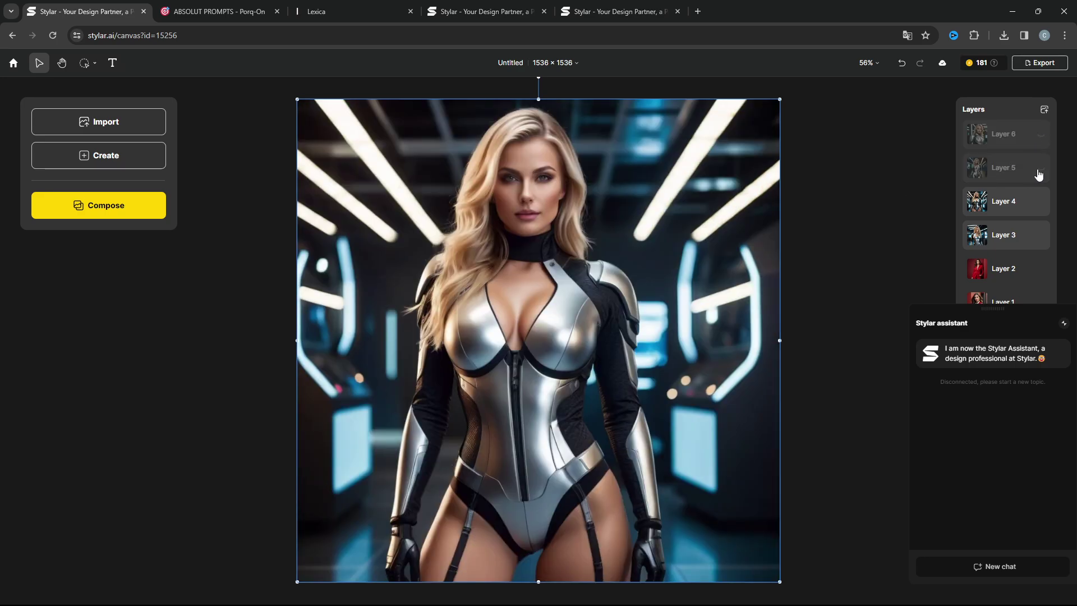
click(1042, 206)
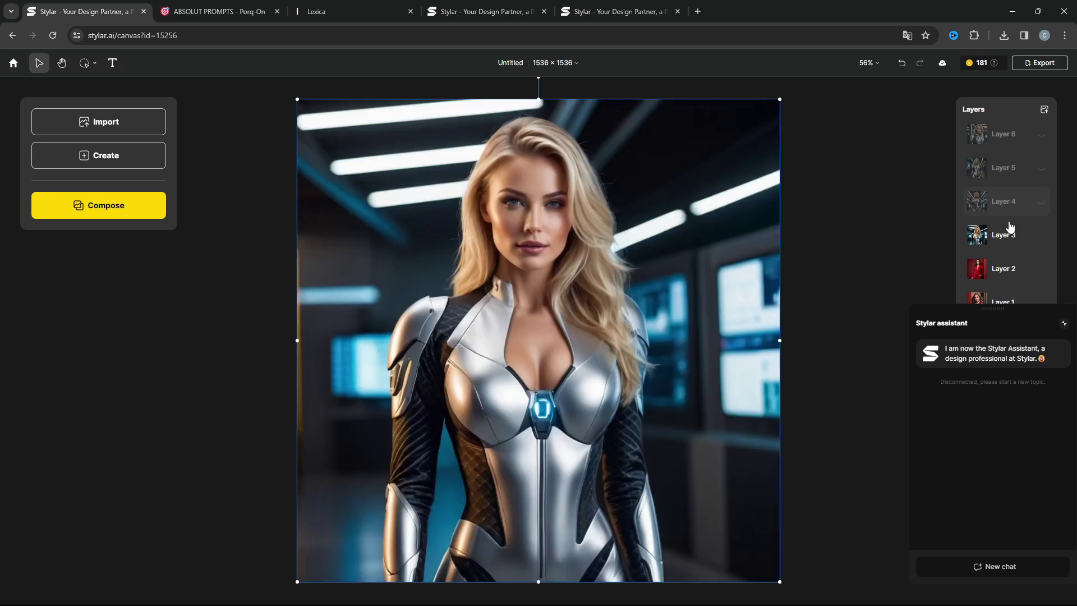
click(1041, 237)
click(1041, 269)
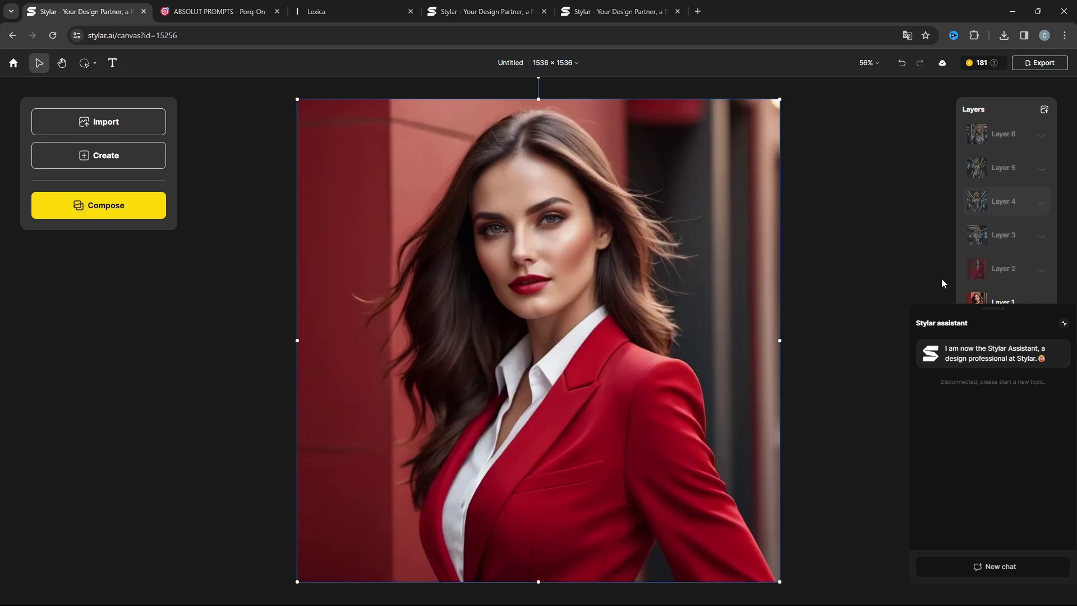
Show Layers 2 through 6 again one by one, from the lowest upward
click(1041, 270)
click(1039, 239)
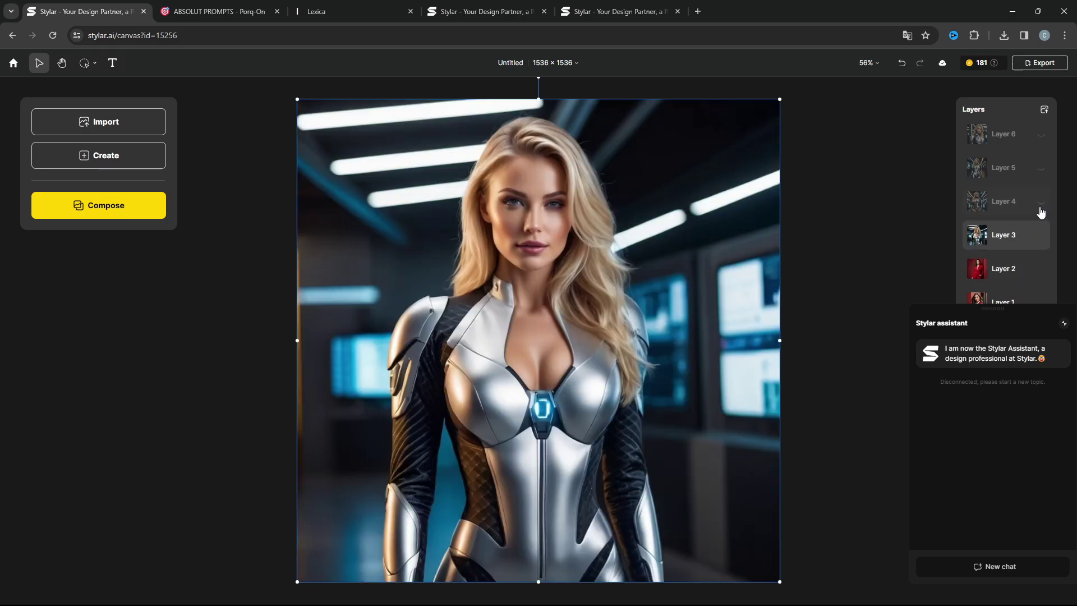
click(1041, 203)
click(1041, 169)
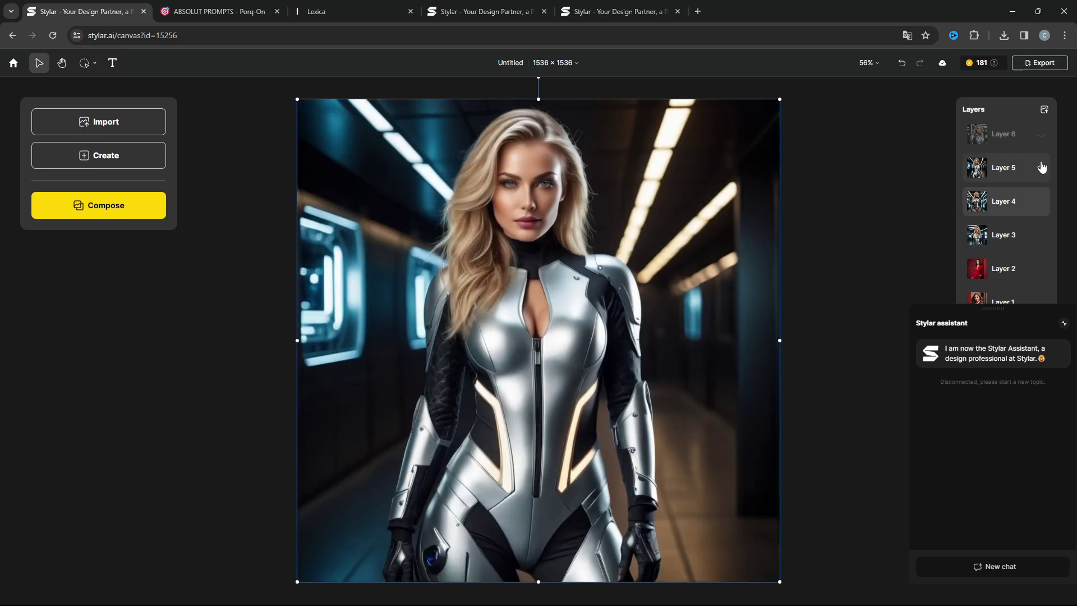
click(1041, 136)
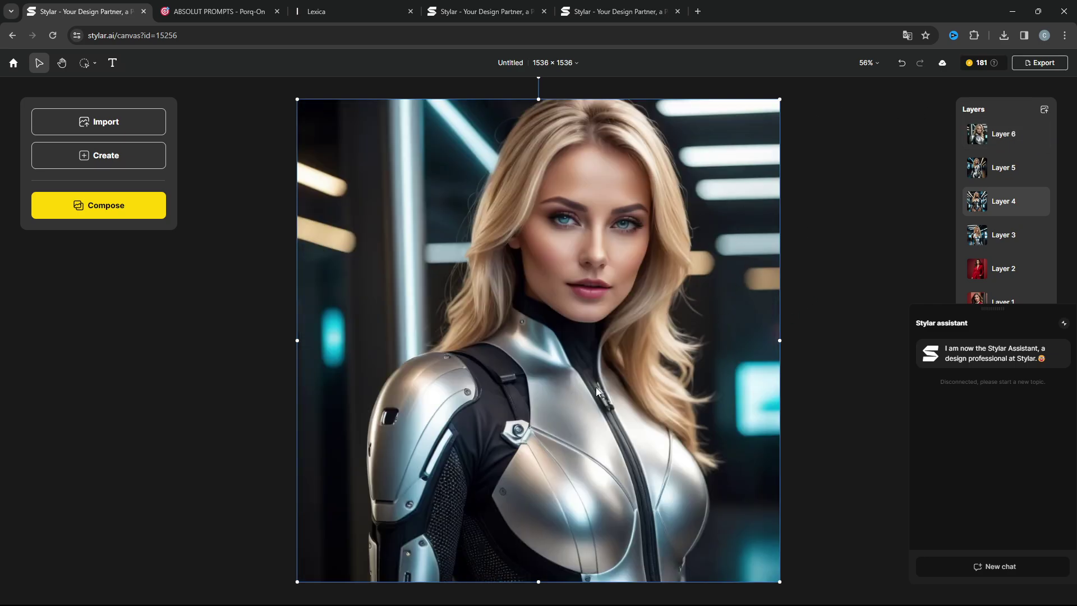
Export the canvas as a single PNG at 1x without exporting all layers, and save it as Untitled (4) in Downloads
click(1032, 64)
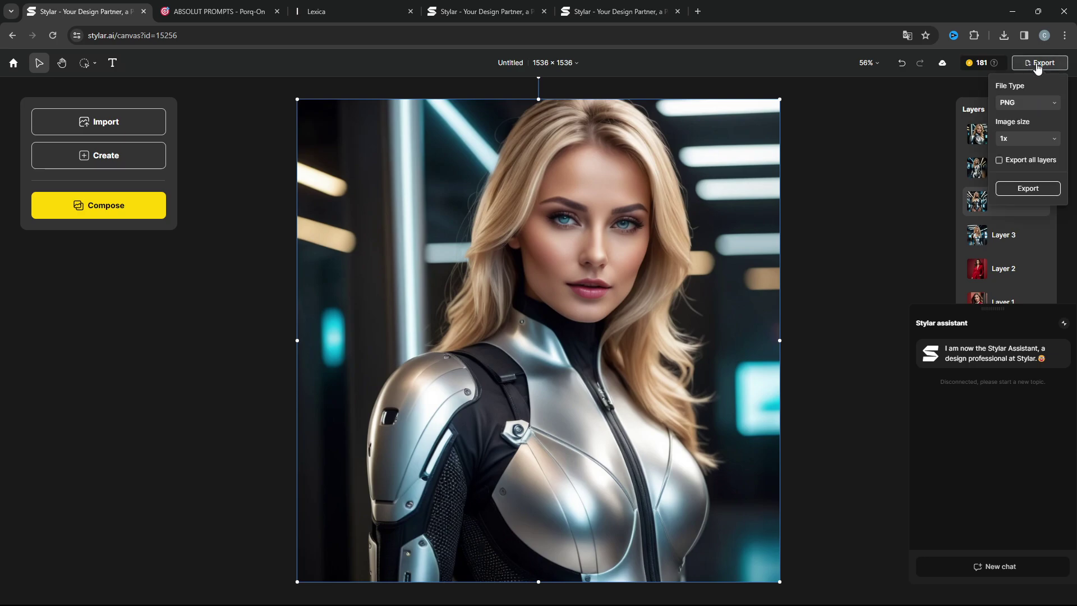
click(1043, 107)
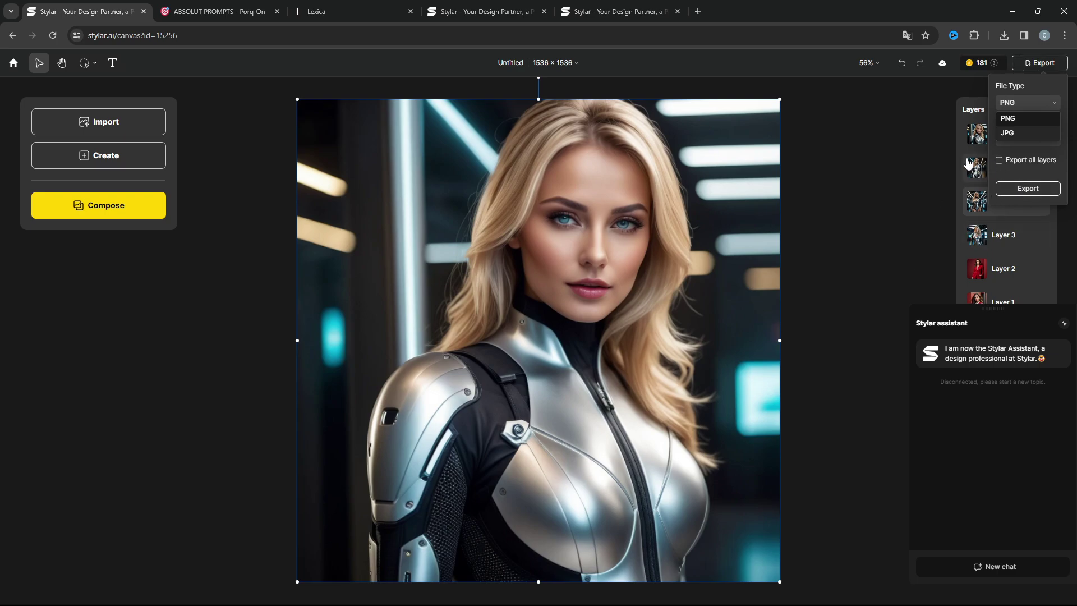
click(998, 163)
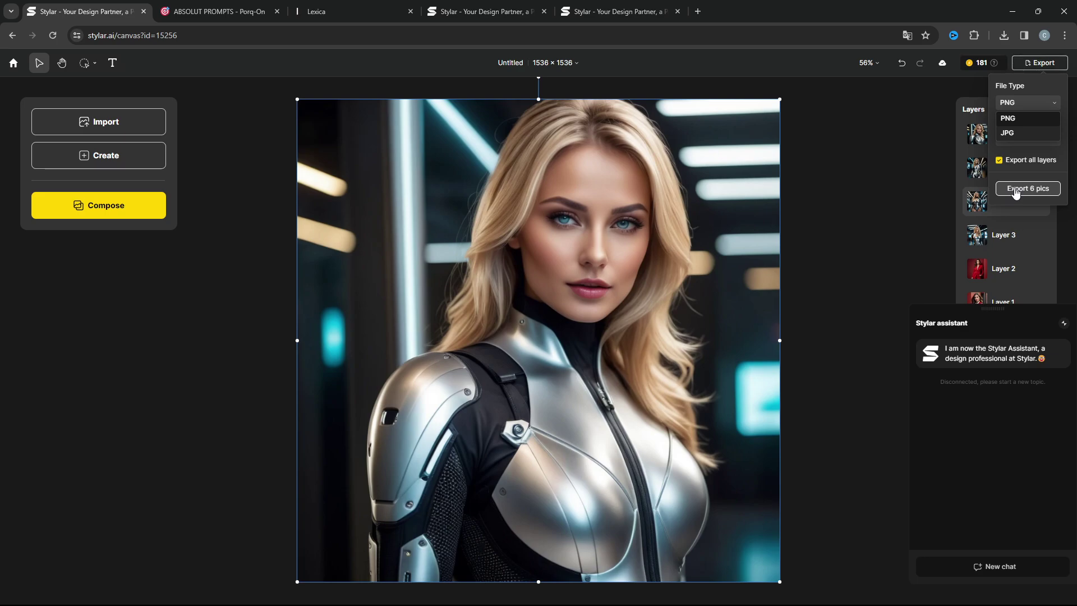
click(998, 161)
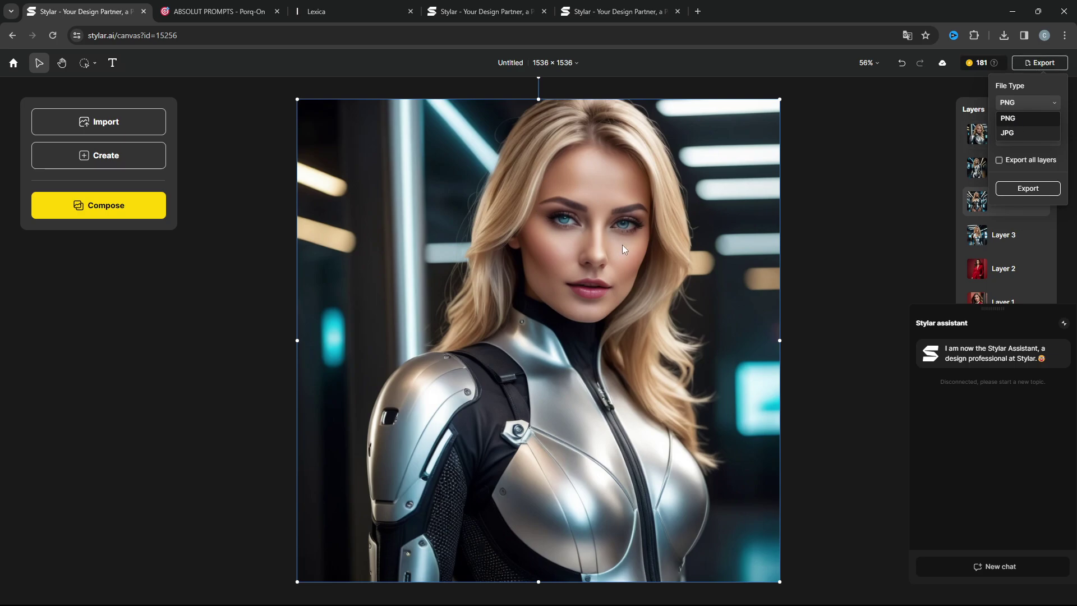
click(1013, 189)
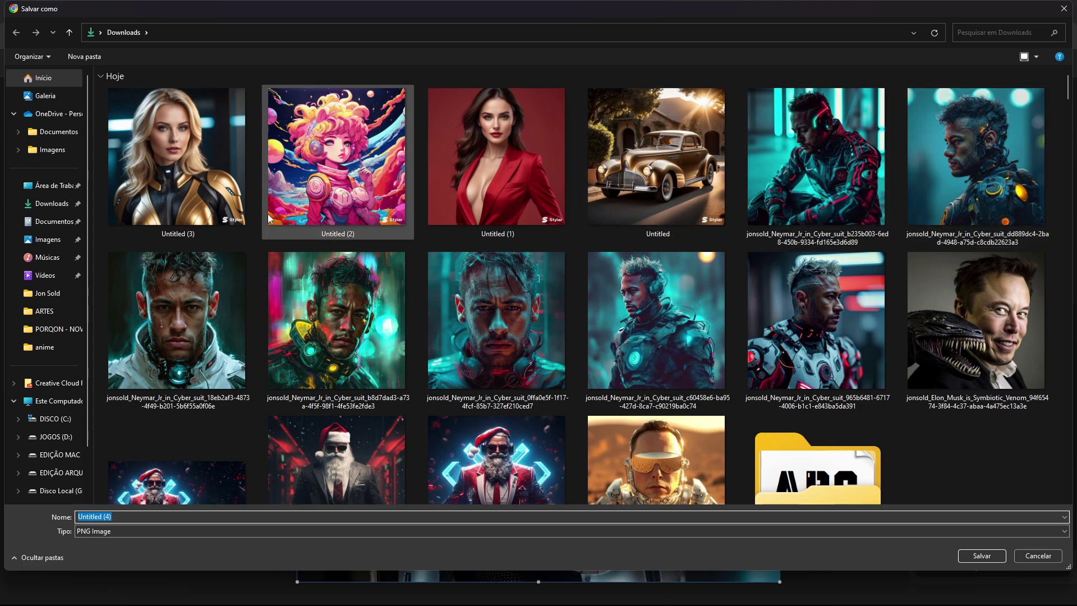
click(979, 556)
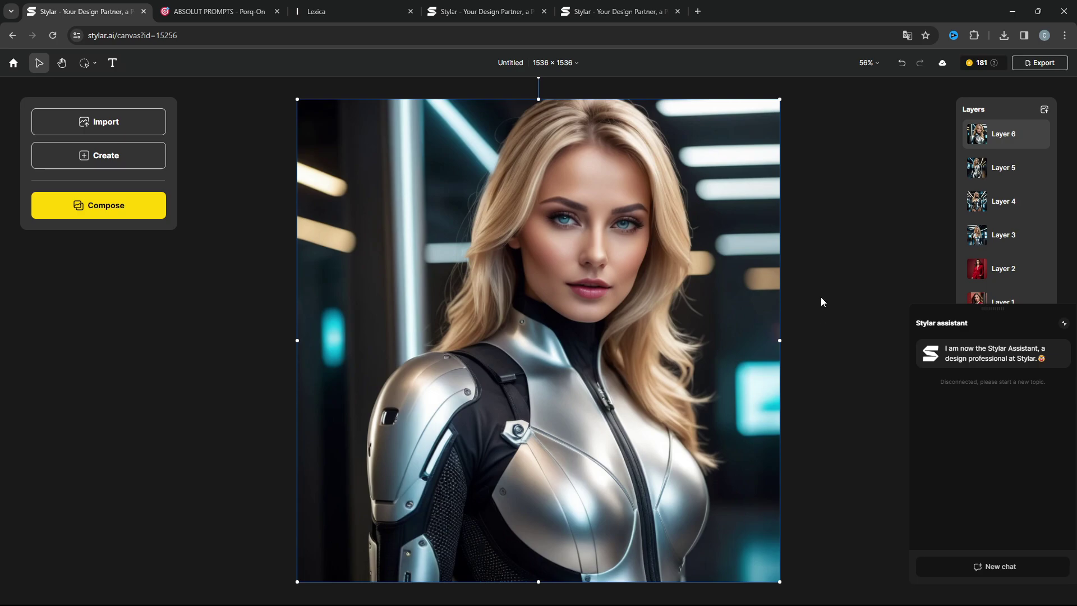
Switch to the ABSOLUT PROMPTS Notion page and browse its gallery of example prompts down to the car and photography entries
click(219, 11)
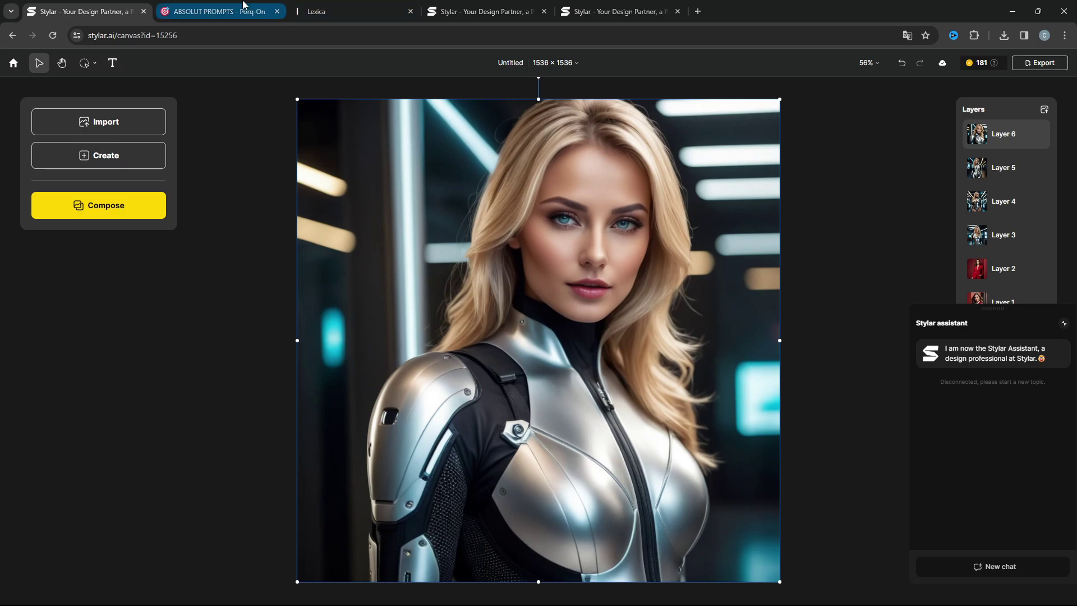
scroll(759, 322, down, 15)
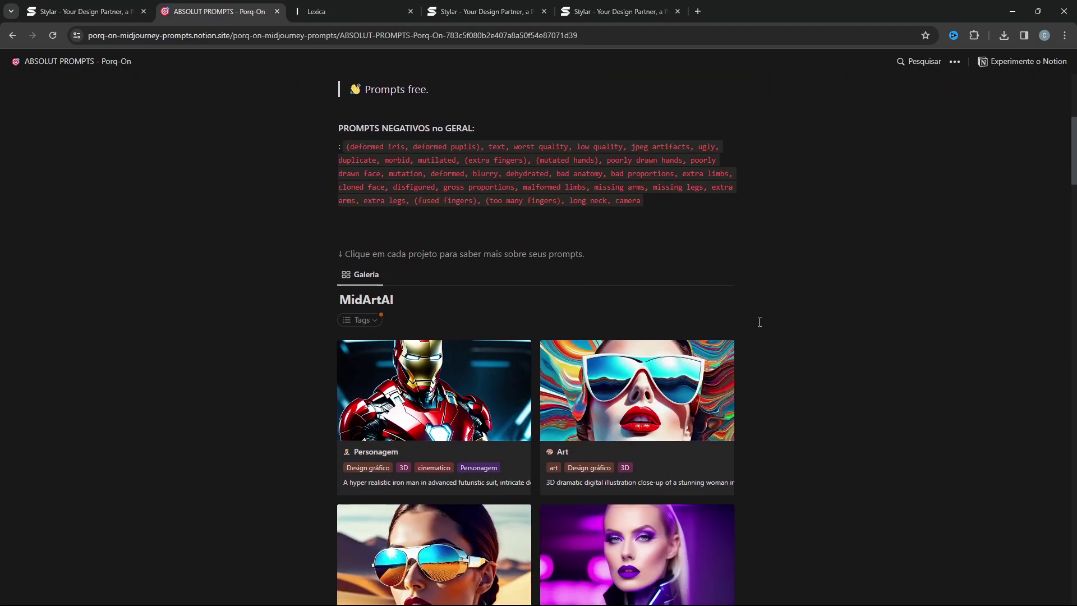
scroll(556, 344, down, 10)
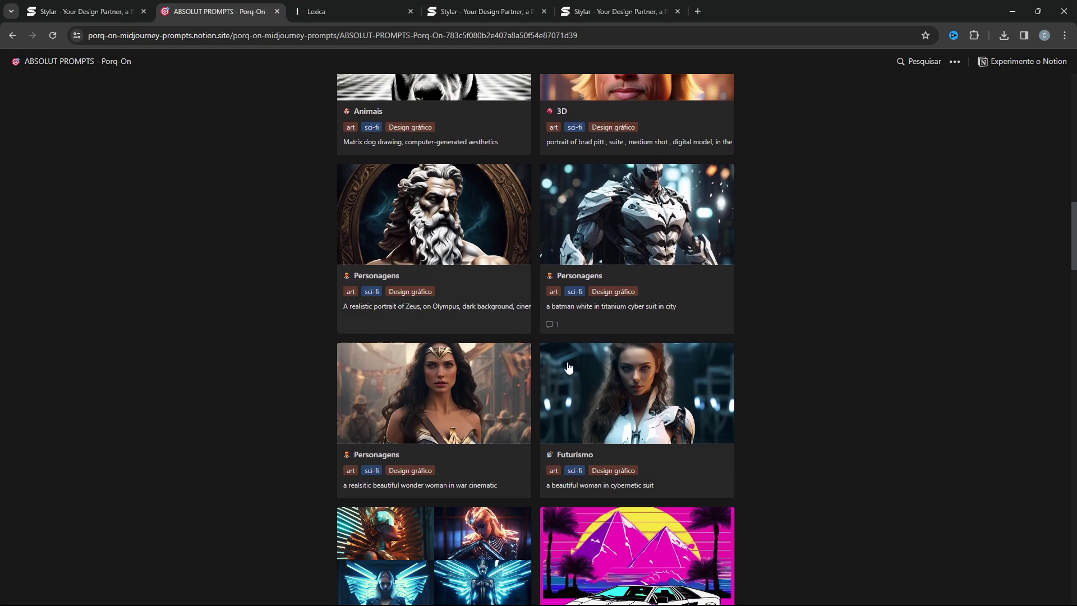
scroll(557, 344, down, 3)
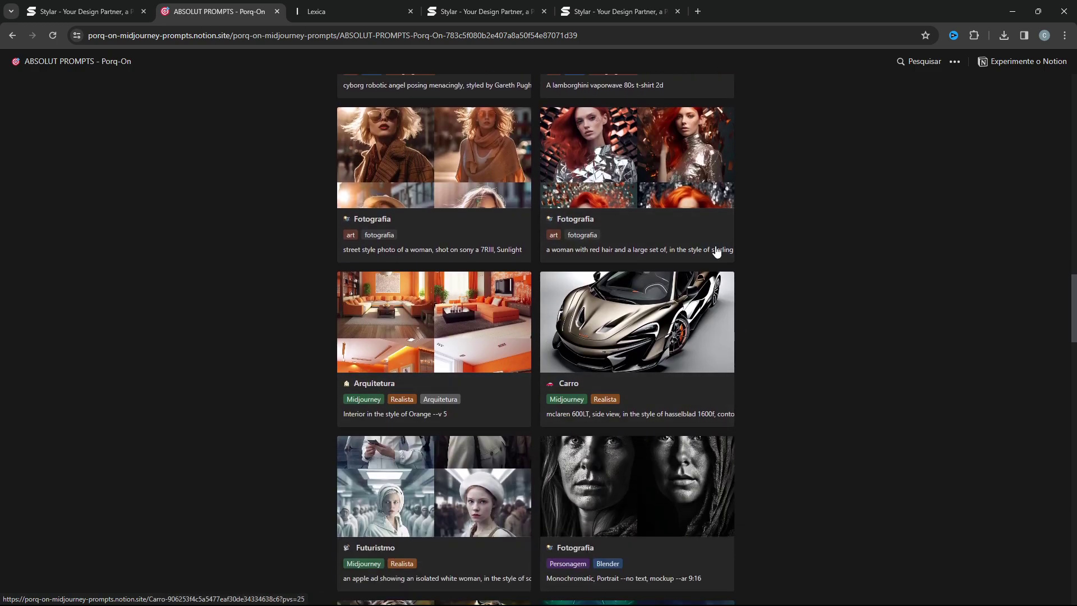
scroll(785, 448, down, 6)
scroll(785, 504, up, 4)
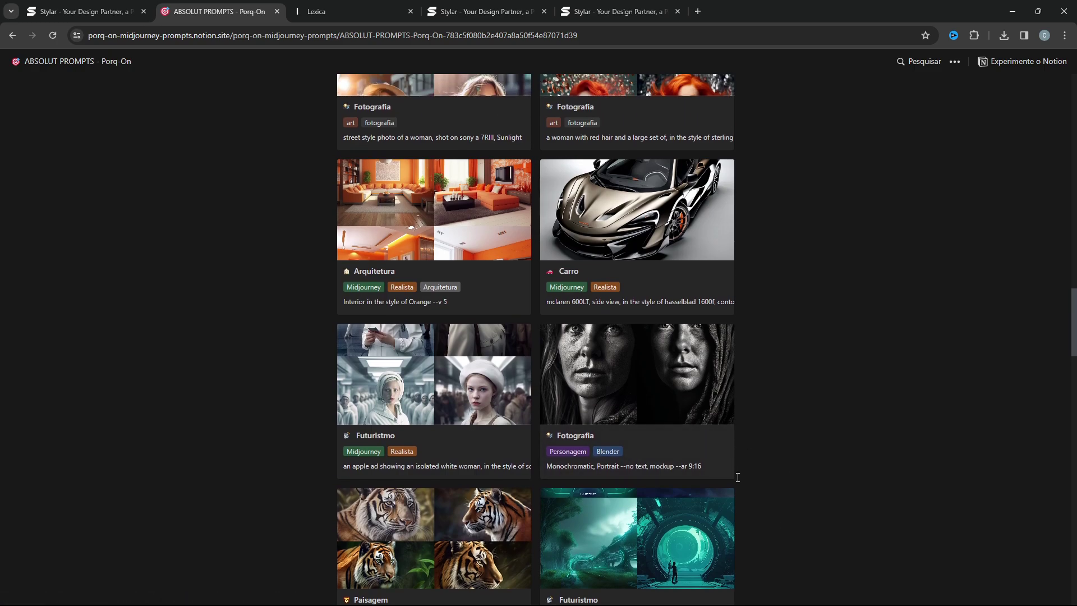
scroll(774, 438, up, 2)
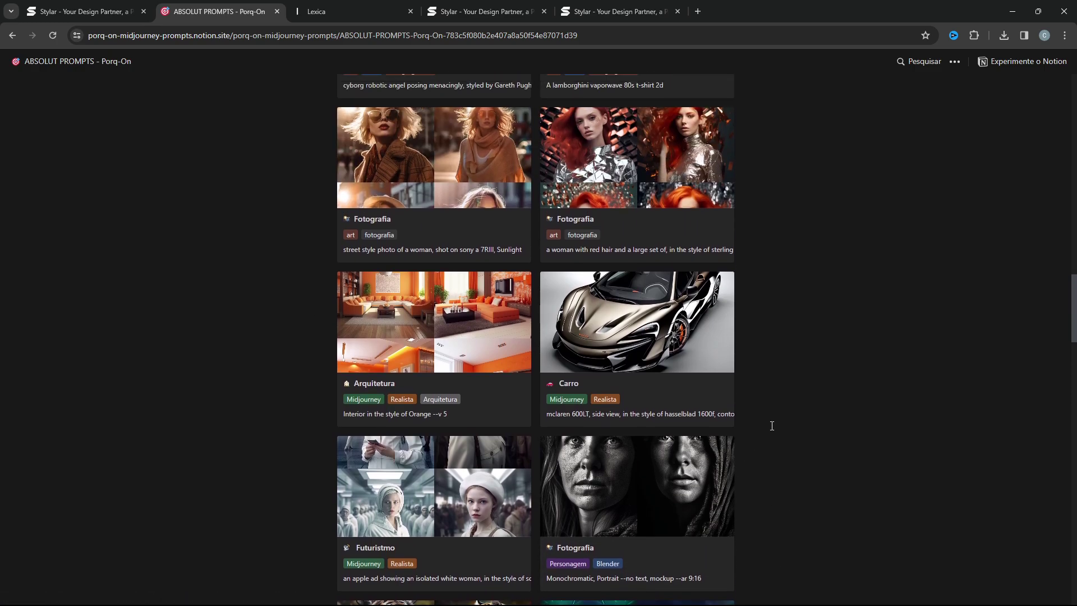
Open the Carro entry for the McLaren 600LT and examine its prompt and sample image
click(642, 325)
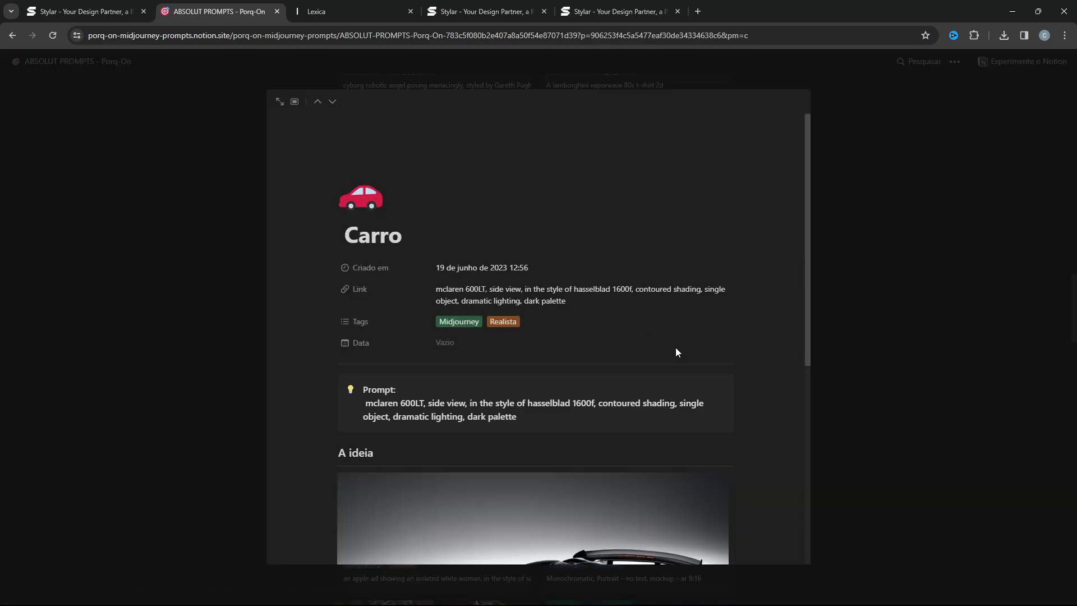
scroll(675, 351, down, 6)
scroll(650, 425, up, 2)
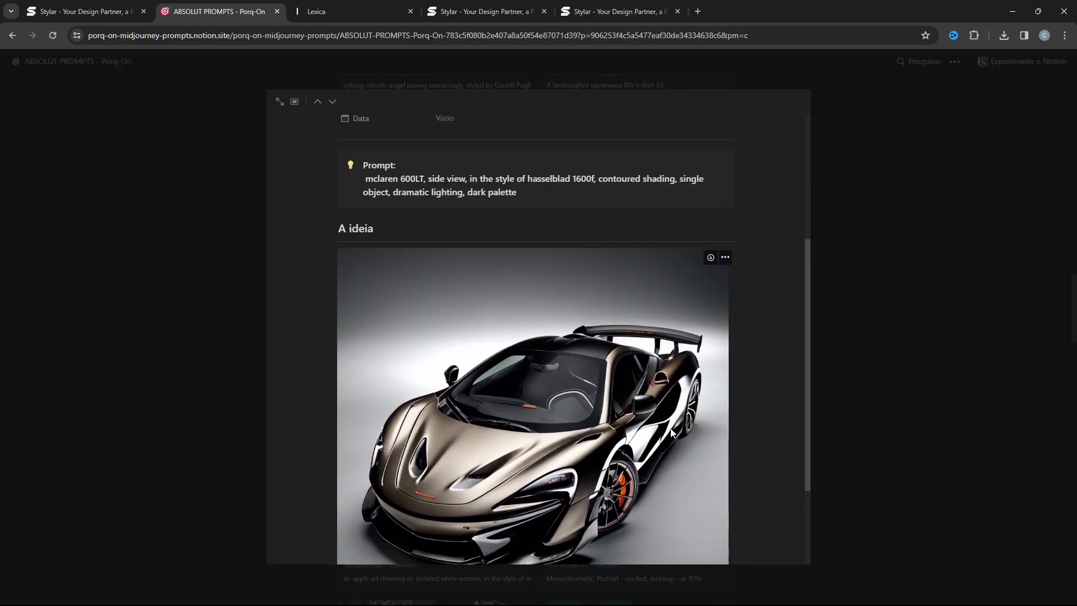
Copy the full McLaren 600LT prompt from the Carro entry and close the entry
drag(514, 198, 468, 194)
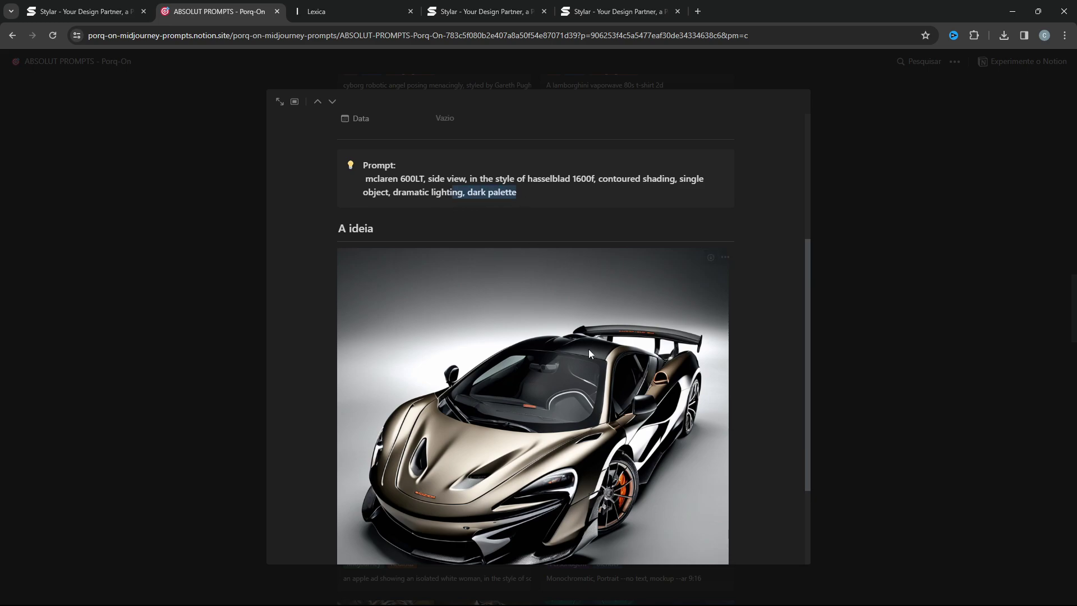
scroll(519, 412, down, 2)
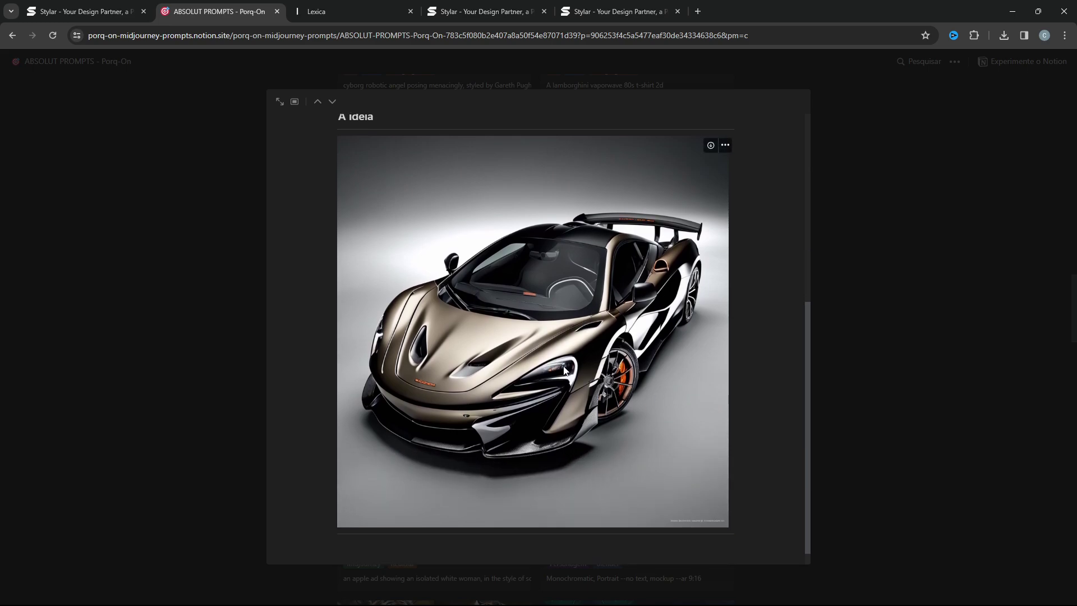
scroll(564, 371, up, 2)
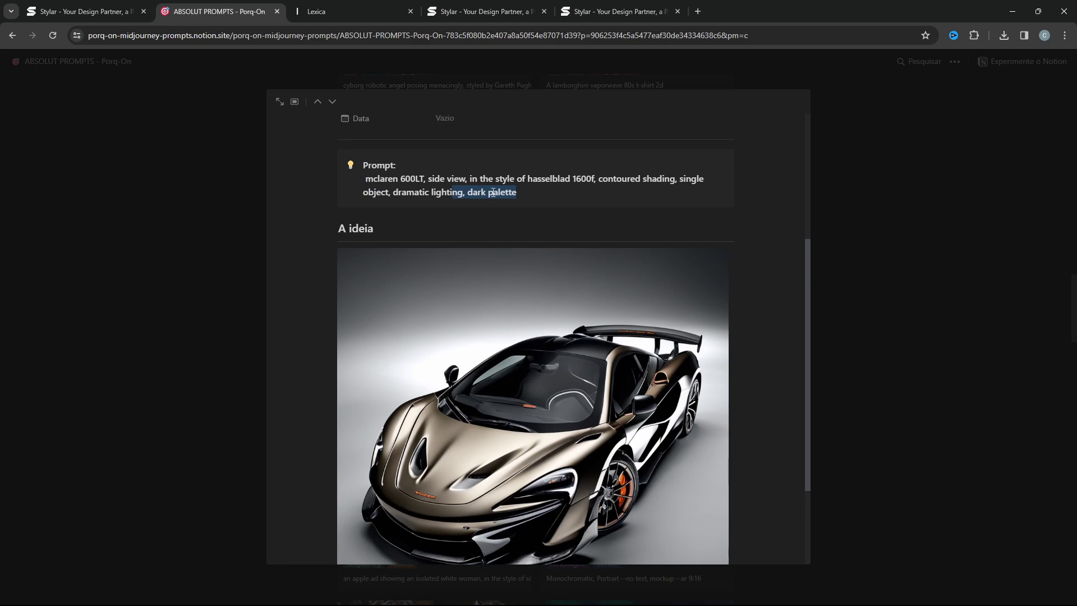
drag(531, 194, 376, 184)
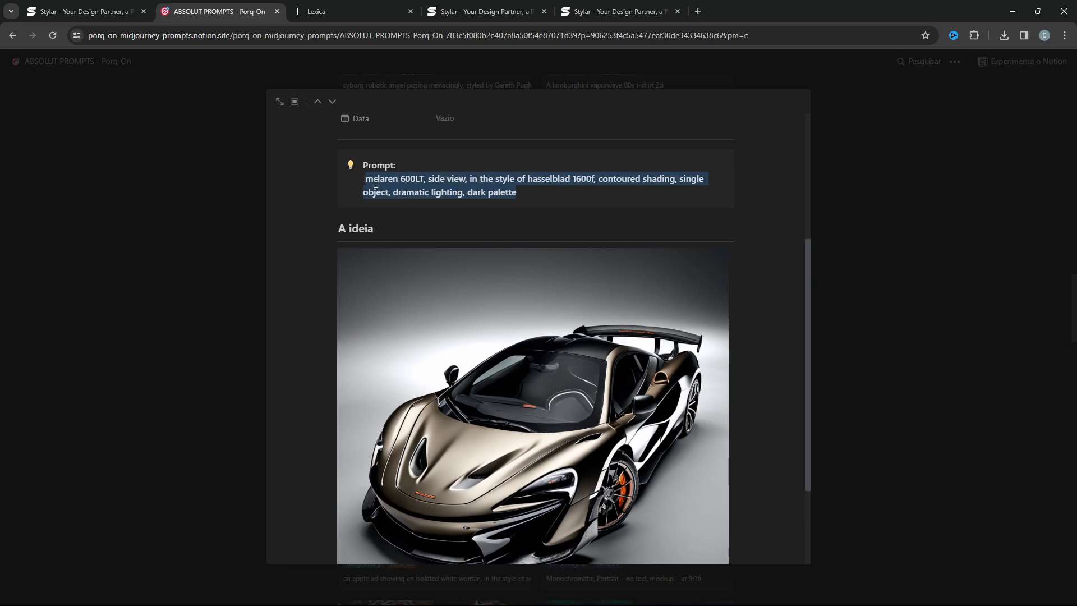
click(922, 269)
scroll(561, 376, up, 8)
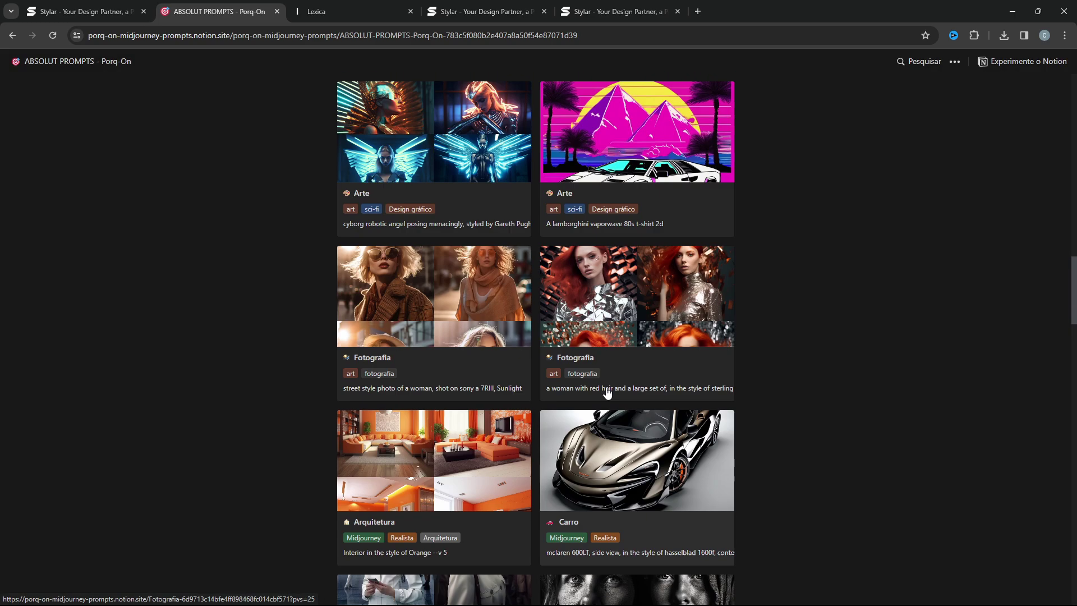
scroll(472, 372, up, 15)
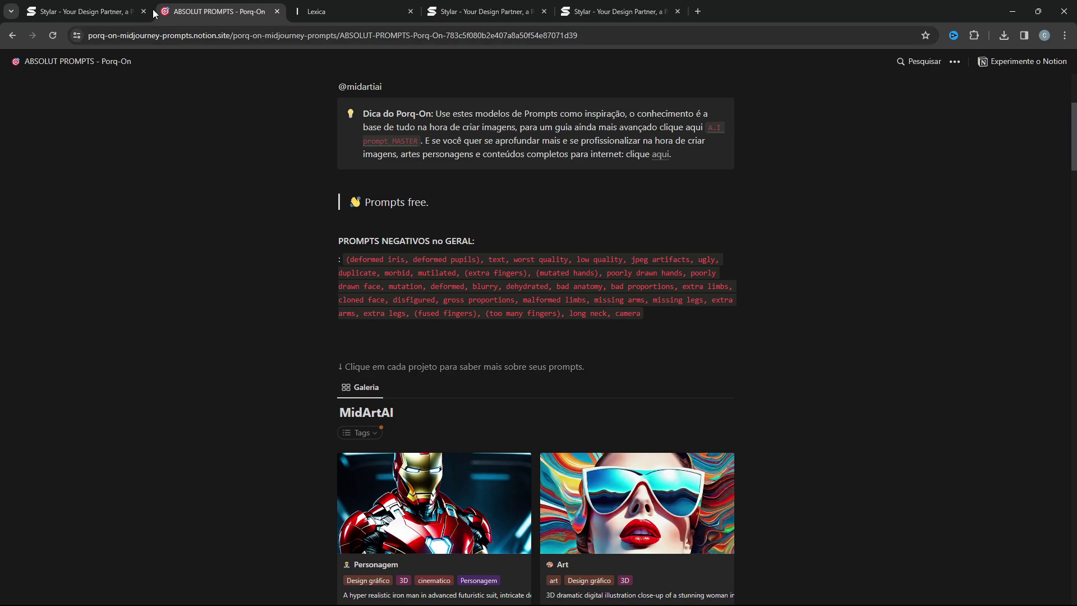
Switch to Stylar, reopen the most recent Untitled project from the home page and rename it Woman
click(130, 10)
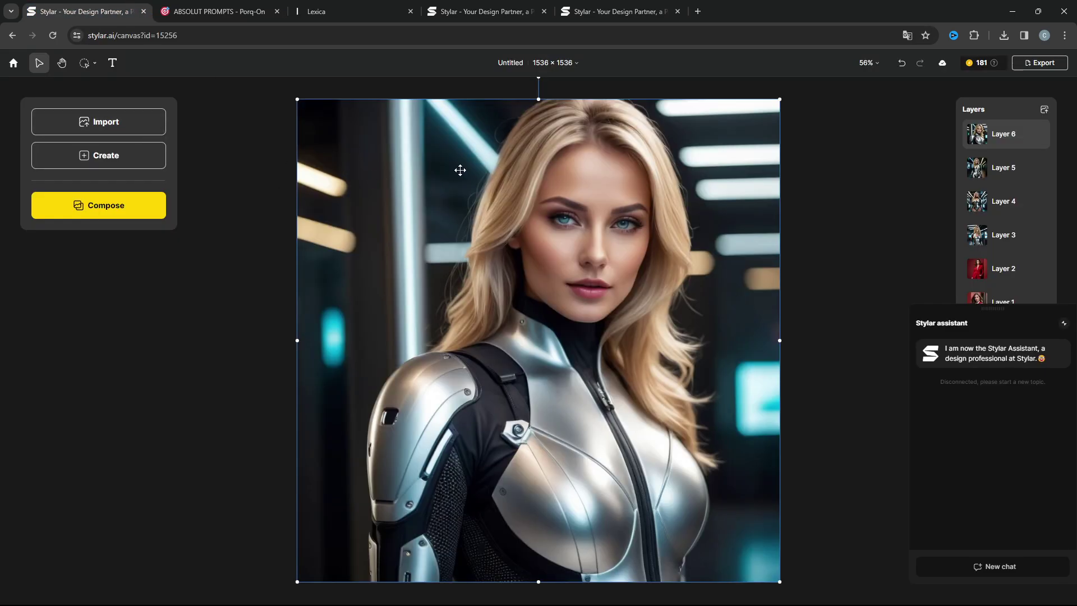
click(14, 62)
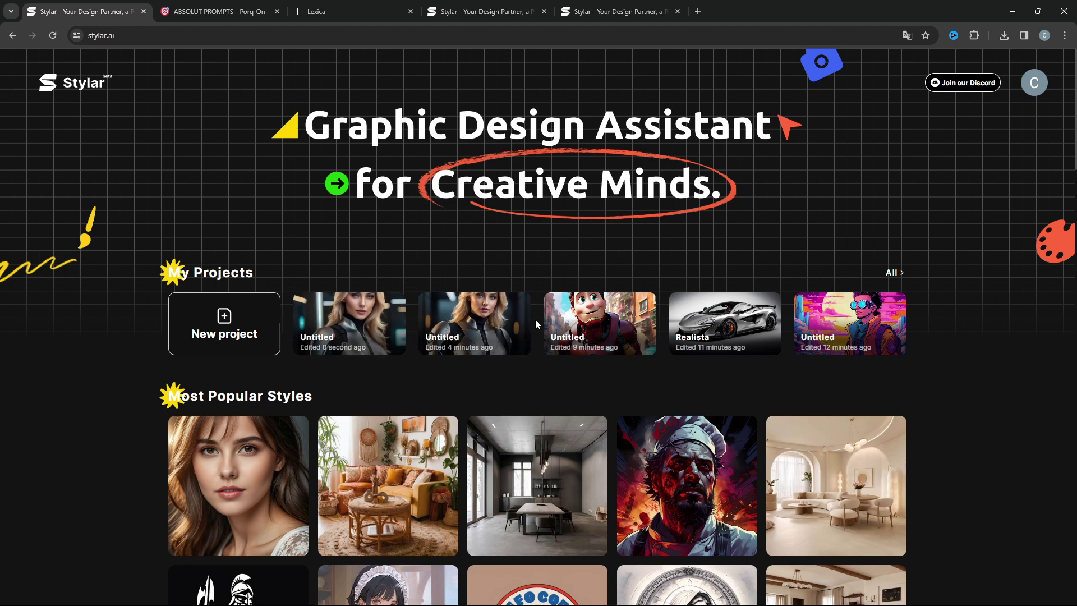
click(399, 300)
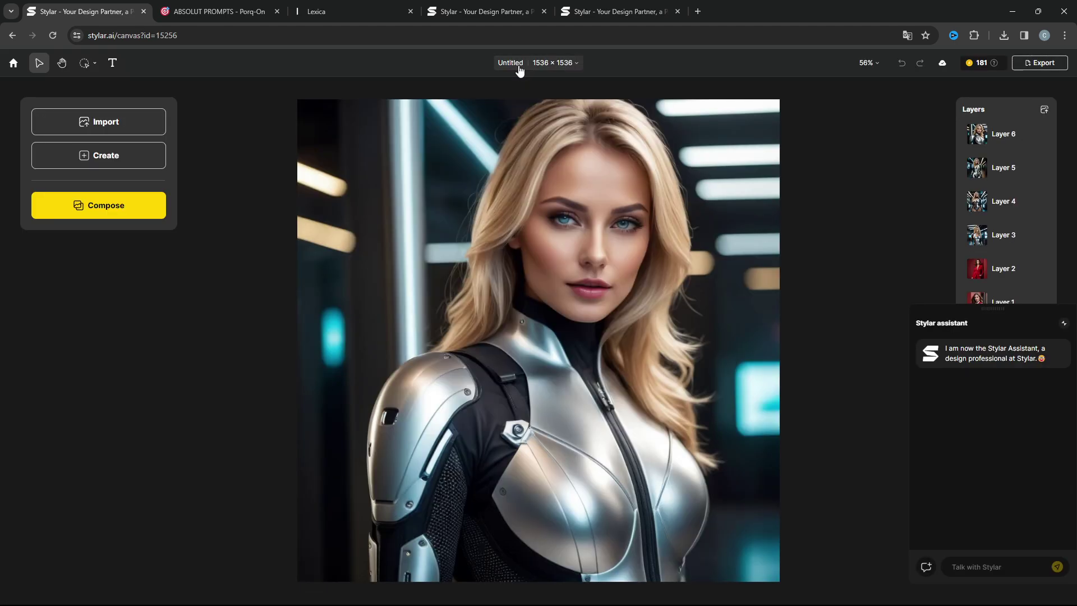
click(519, 64)
click(470, 120)
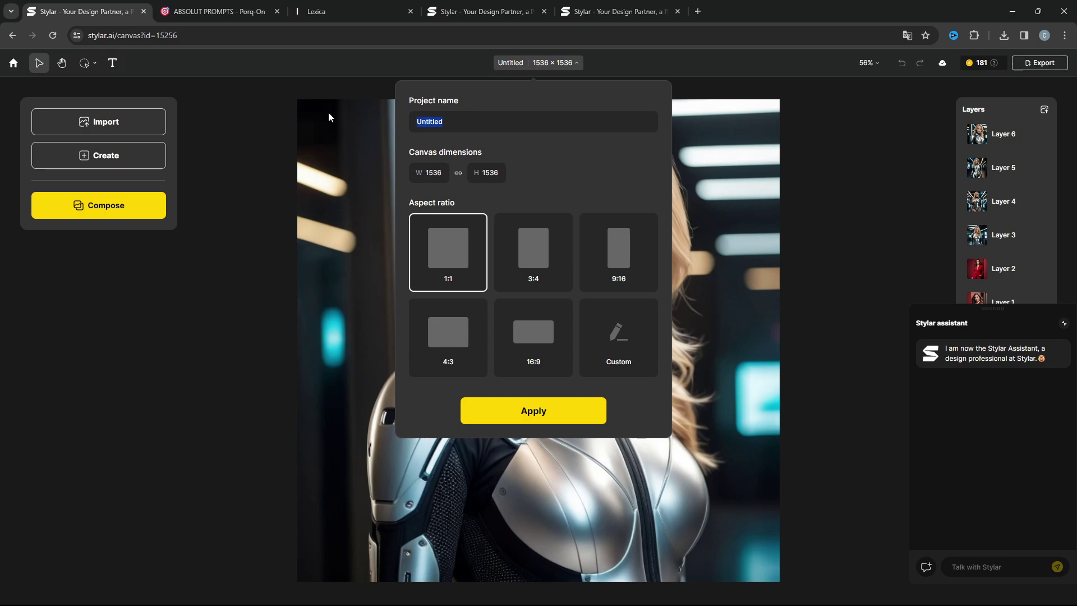
text(Woman)
click(565, 410)
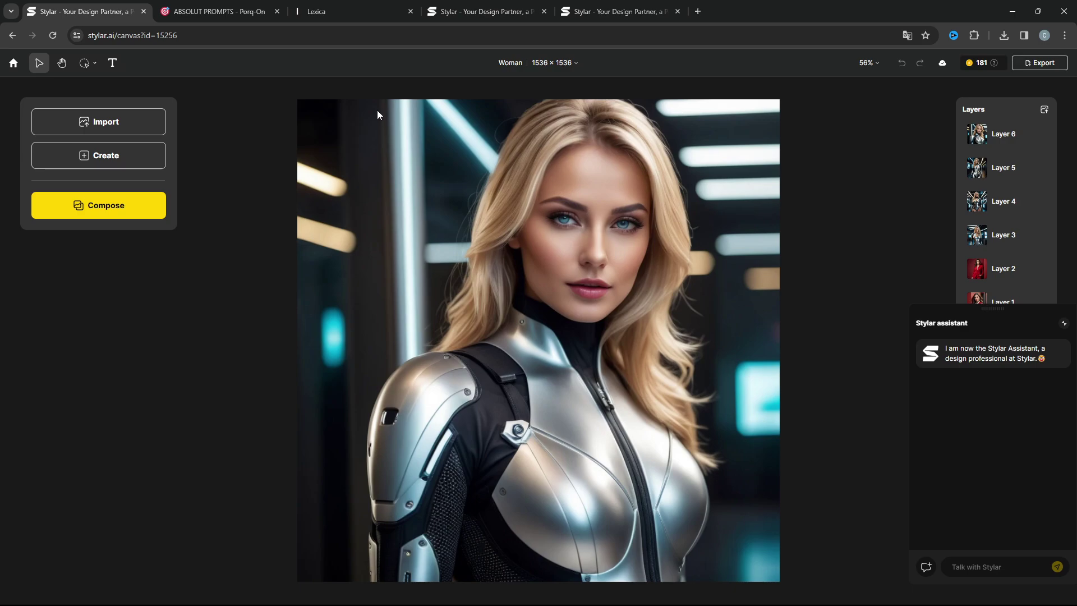
Open the Realista project from the home page and start creating a new image in it
click(14, 62)
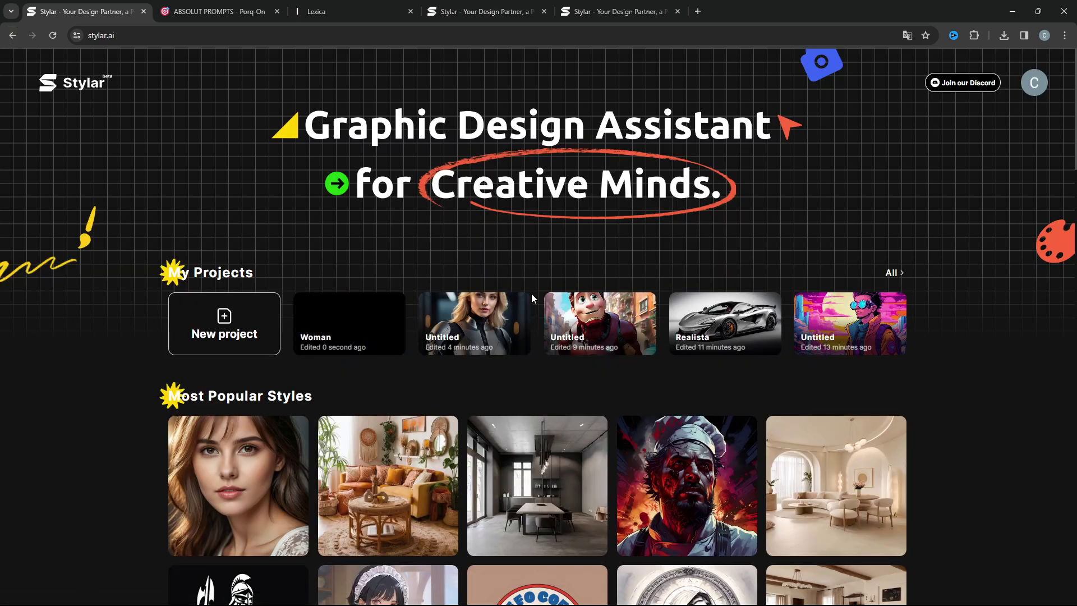
click(706, 328)
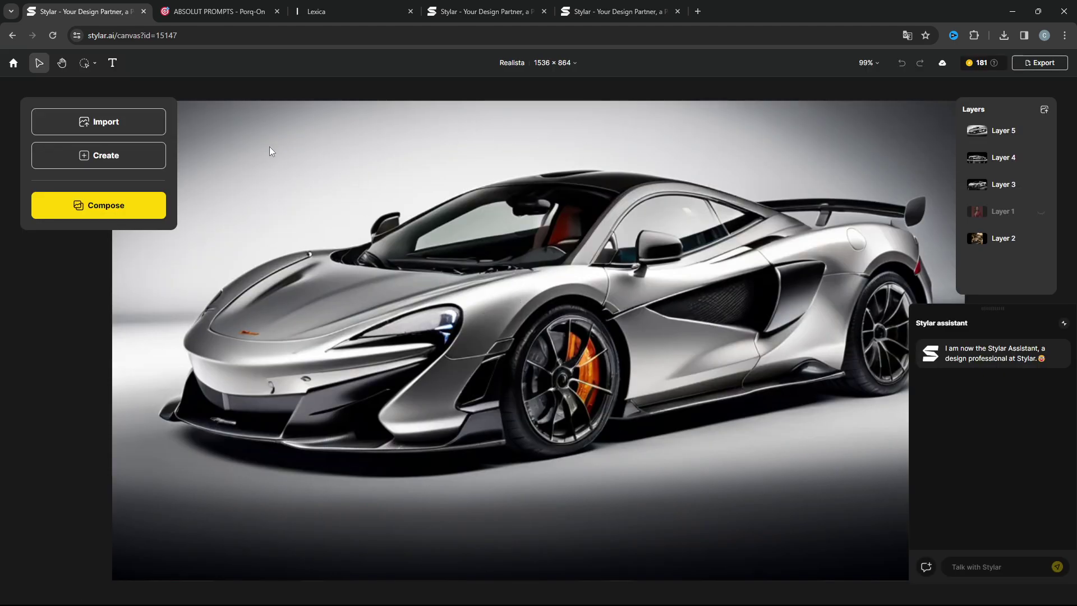
click(114, 161)
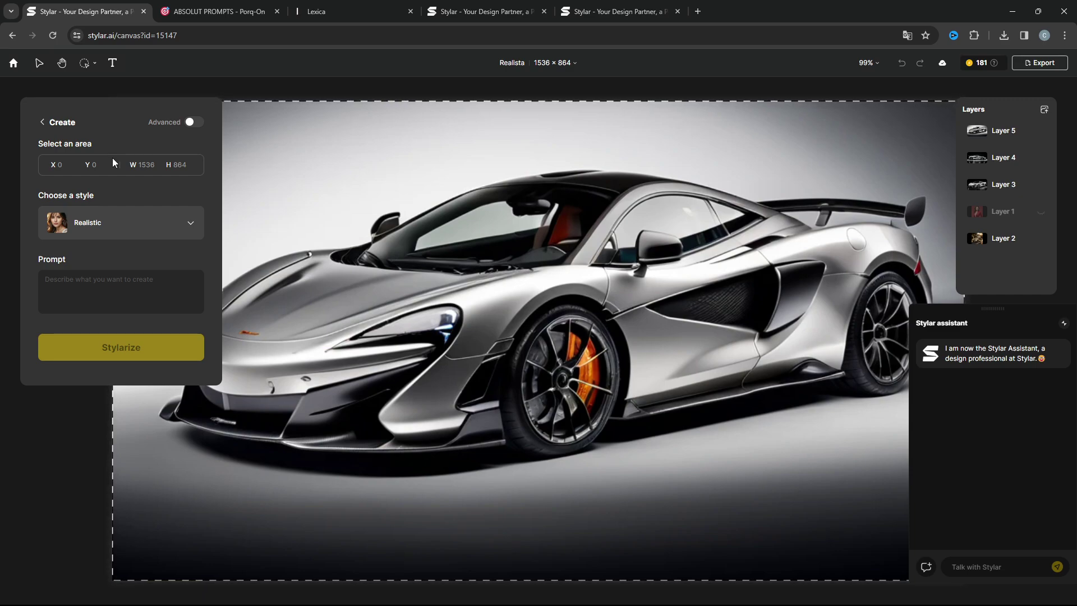
Try the 1:1 aspect ratio in the Realista project settings, return to 16:9 and apply
click(544, 64)
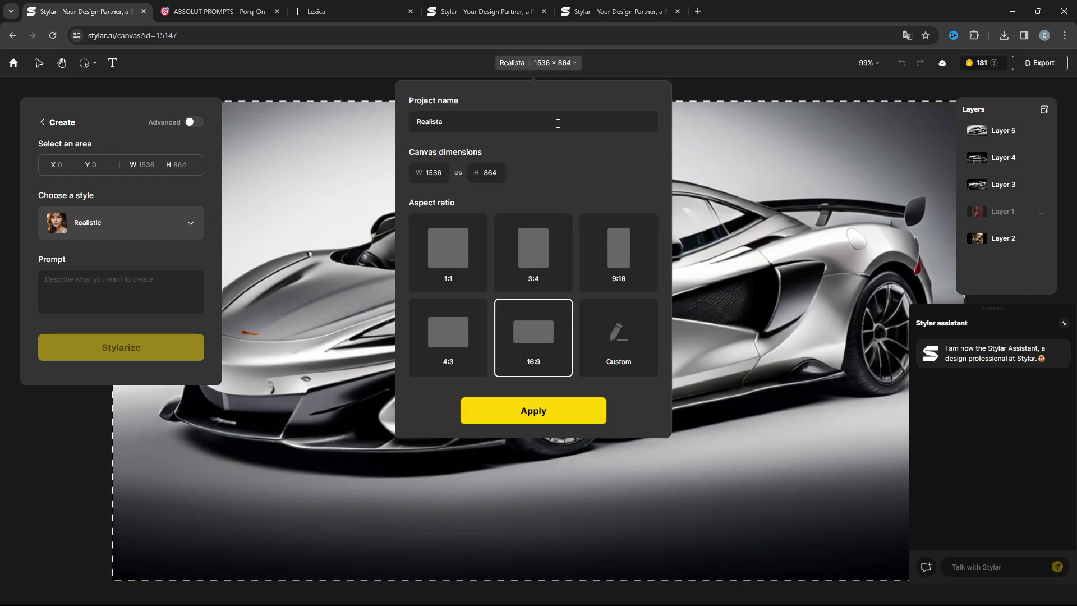
click(553, 66)
click(537, 66)
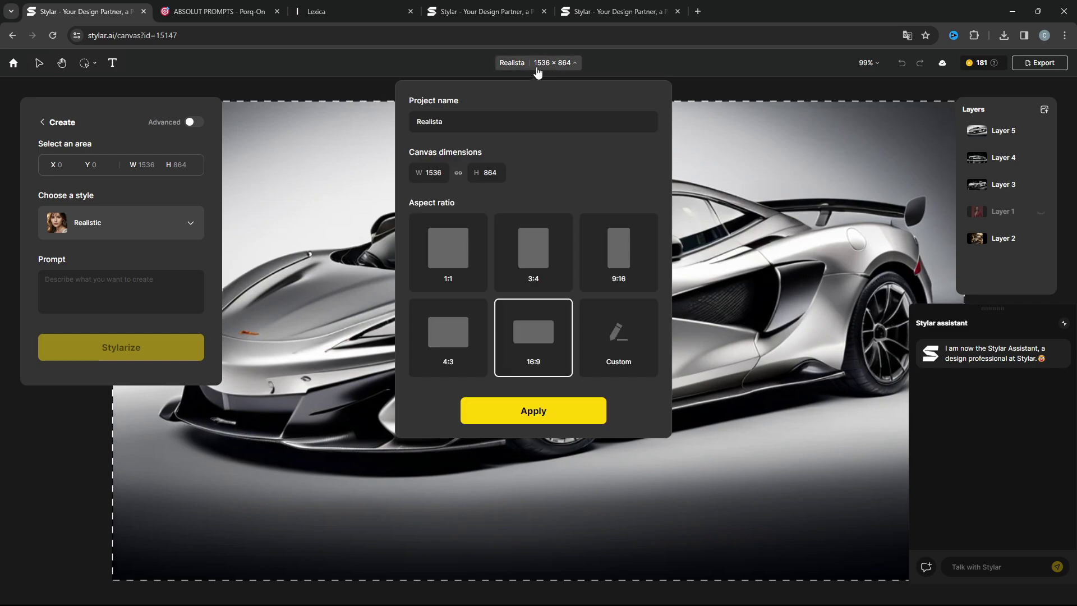
click(444, 252)
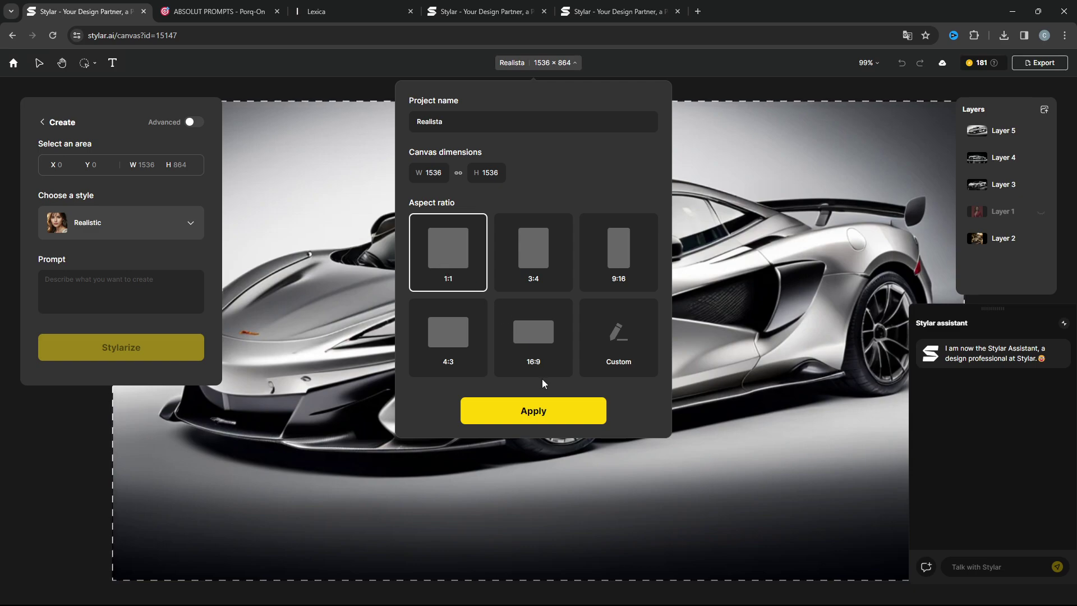
click(518, 337)
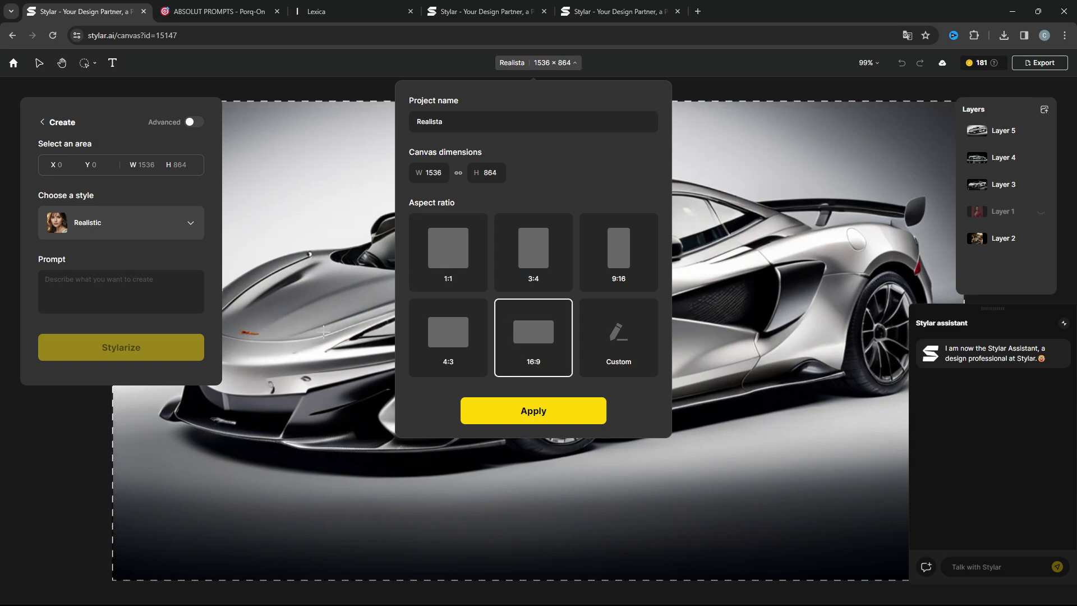
click(527, 412)
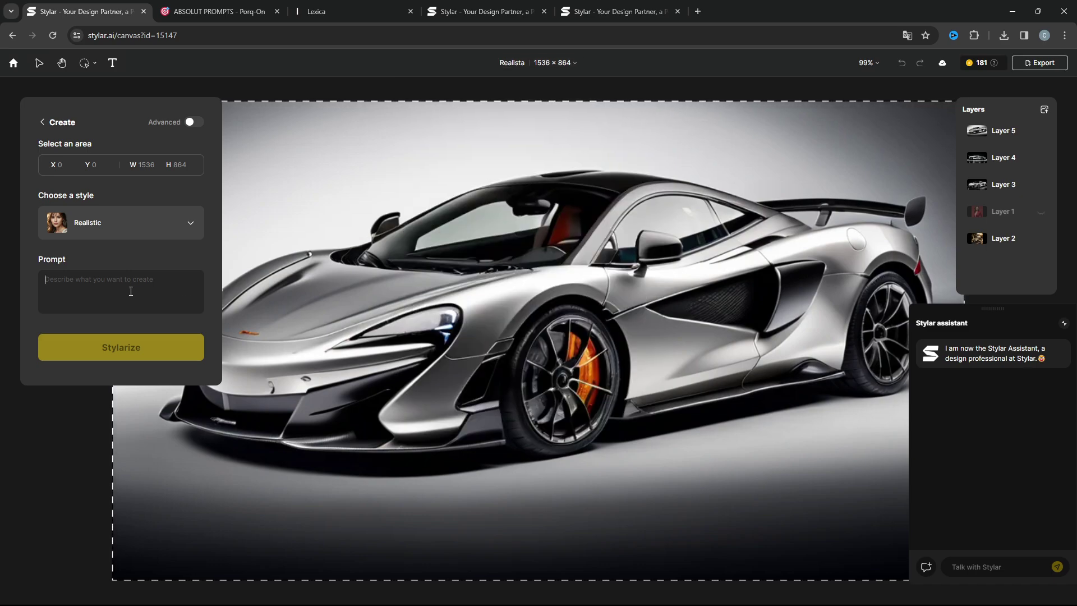
Paste the McLaren 600LT prompt as the image prompt and remove the stray markup before and after its text
key(ctrl+v)
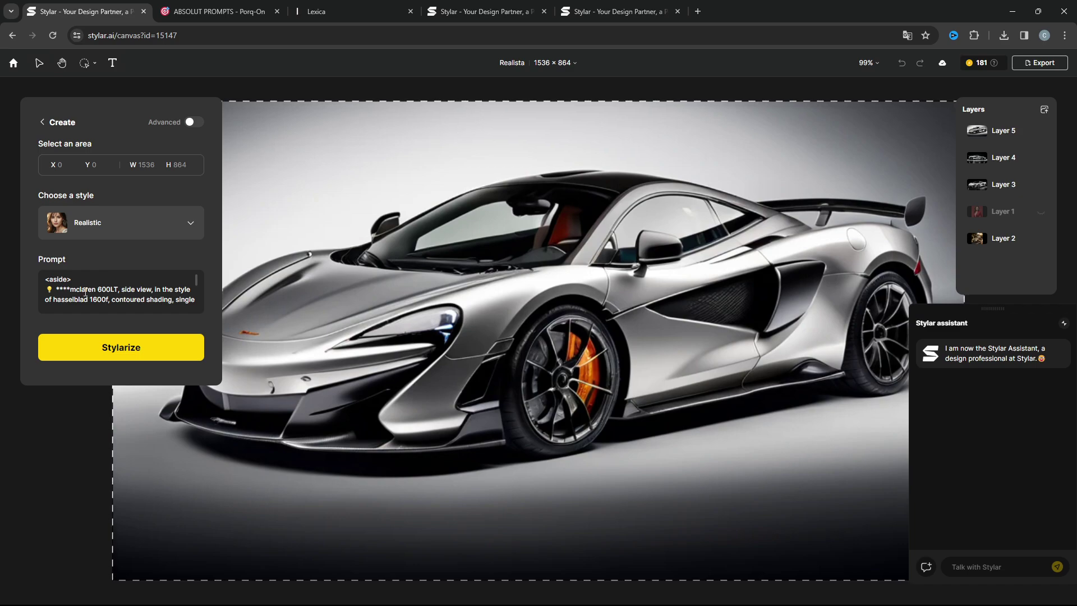
drag(70, 288, 30, 280)
key(BackSpace)
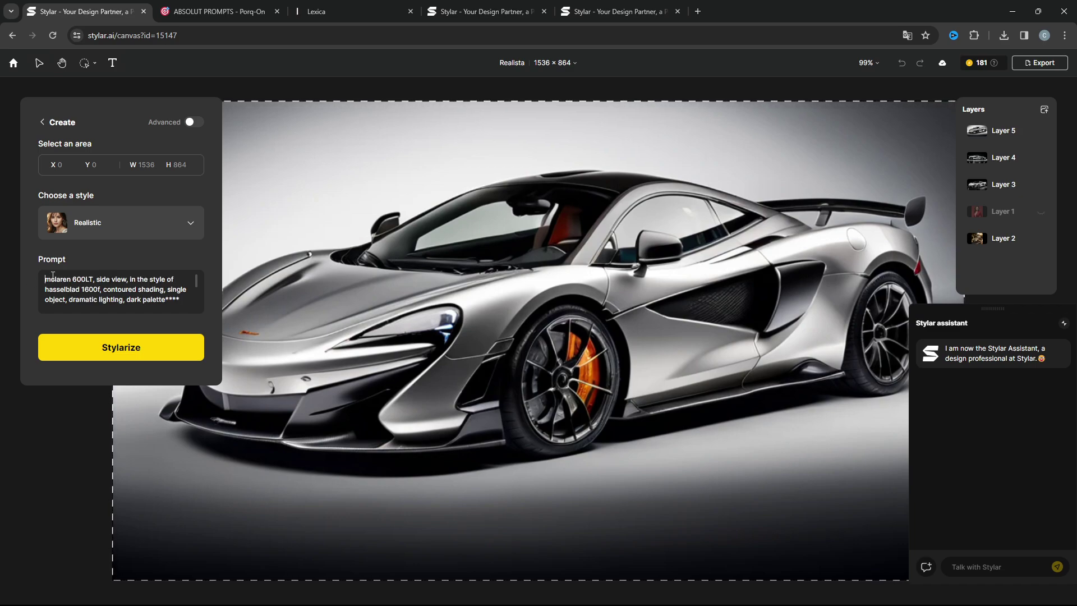
drag(165, 299, 176, 299)
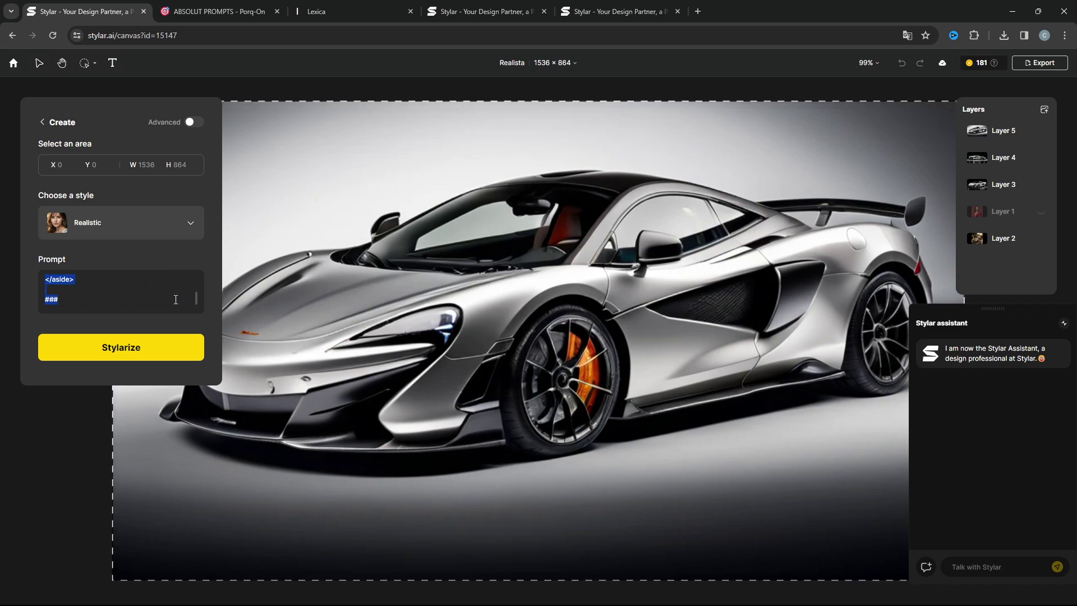
key(BackSpace)
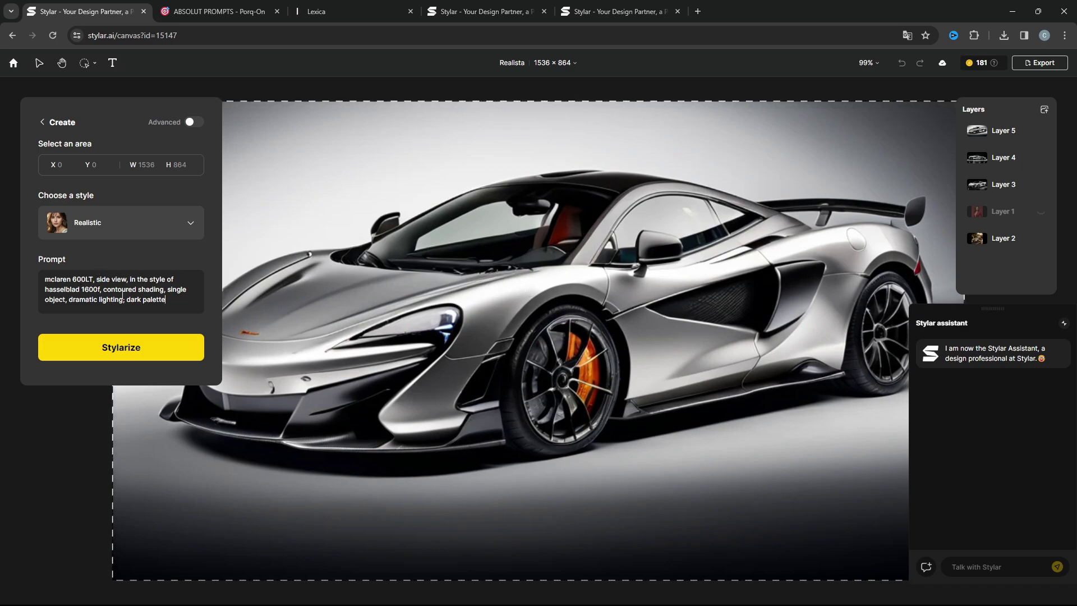
Replace "mclaren 600LT" in the prompt with "Ferrari F8" and generate images in the Realistic style
drag(84, 279, 40, 286)
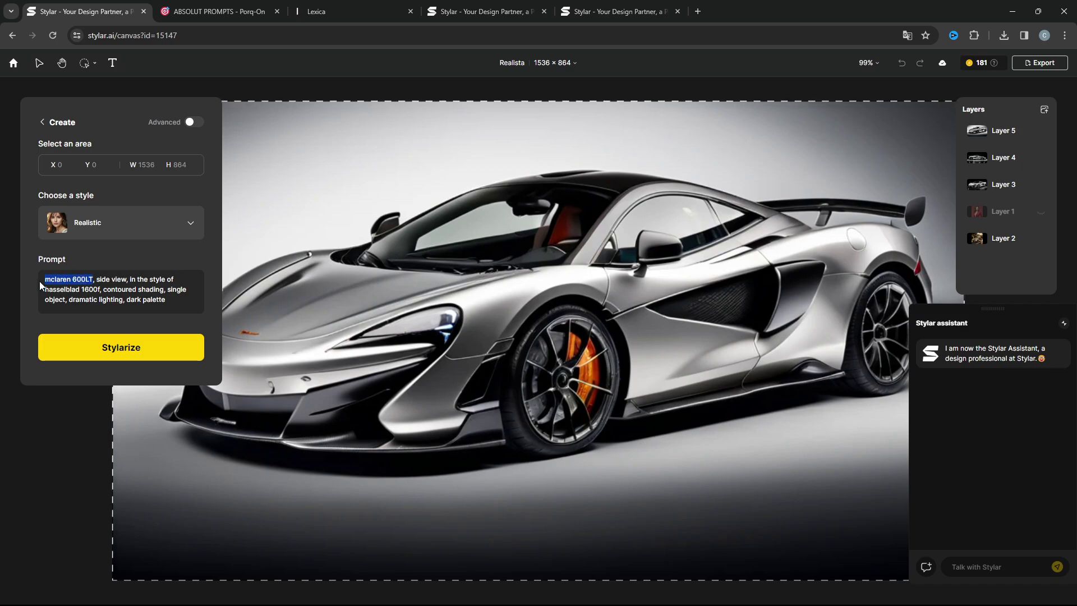
text(Ferr)
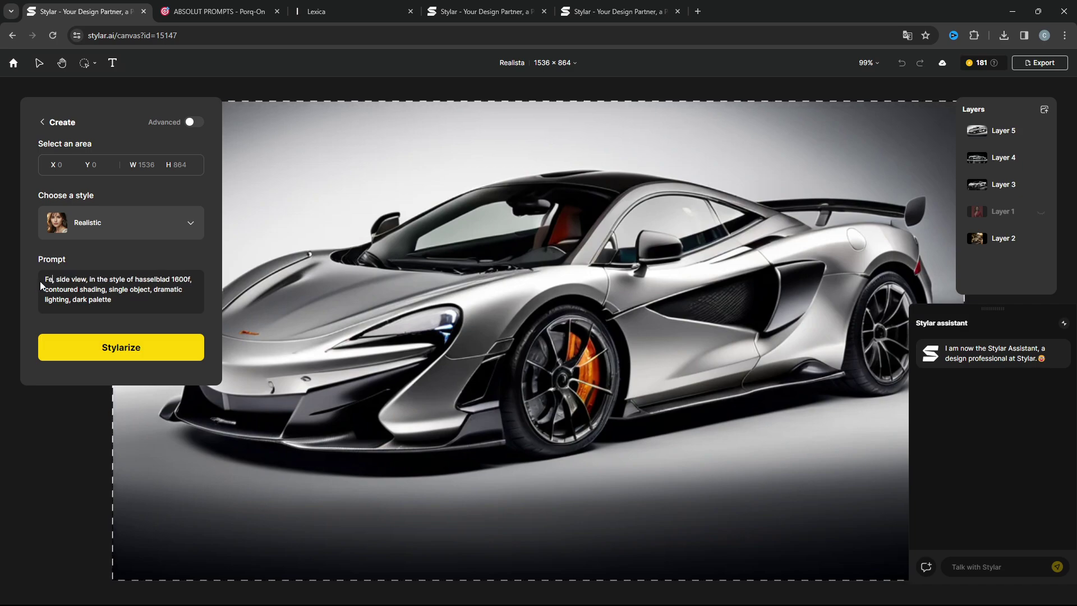
text(ari F)
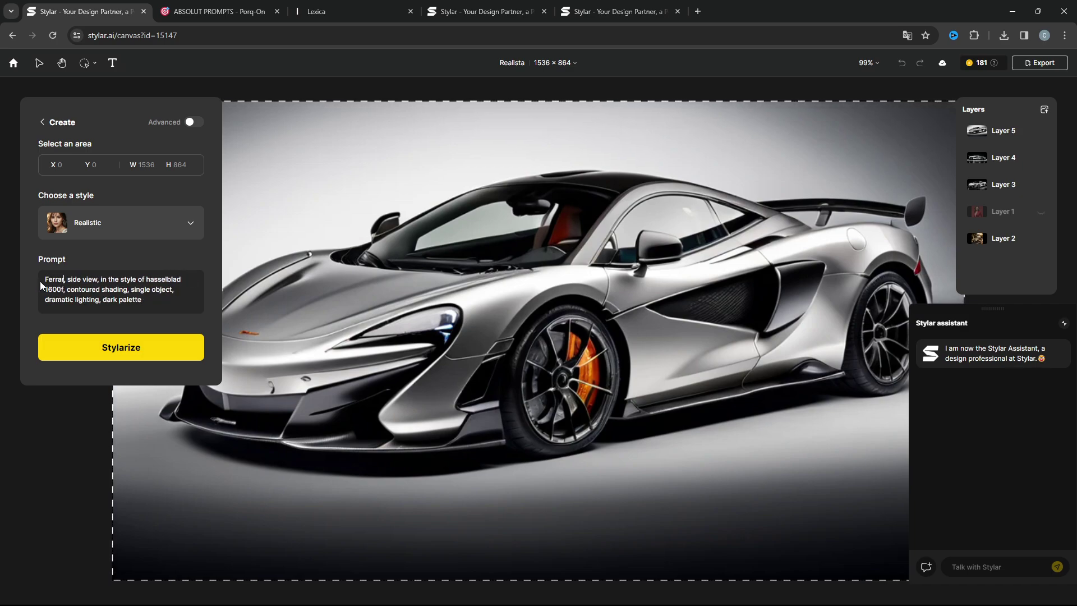
text(8)
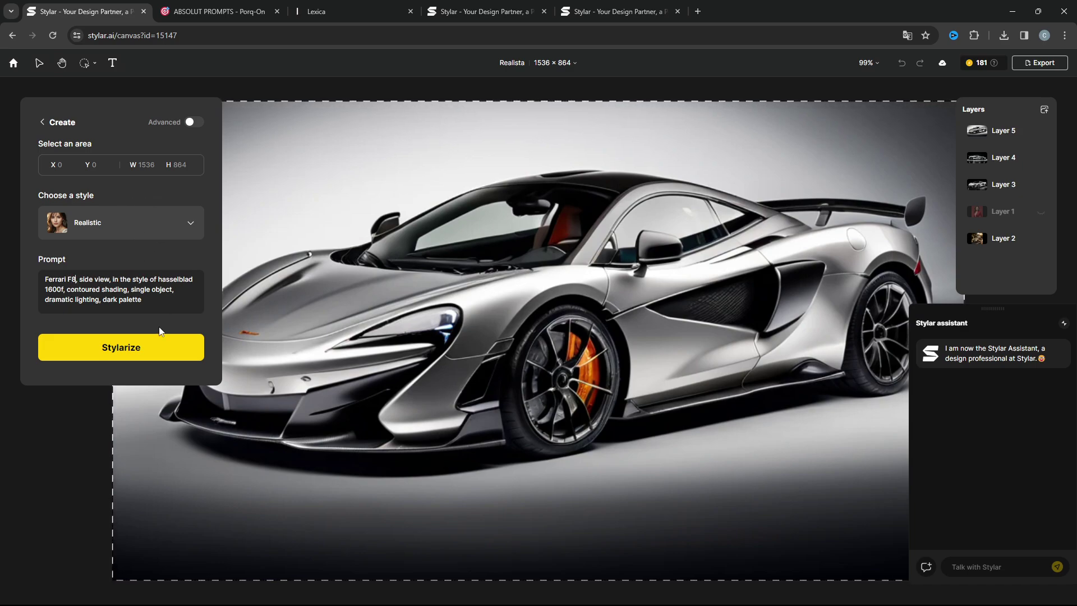
click(137, 354)
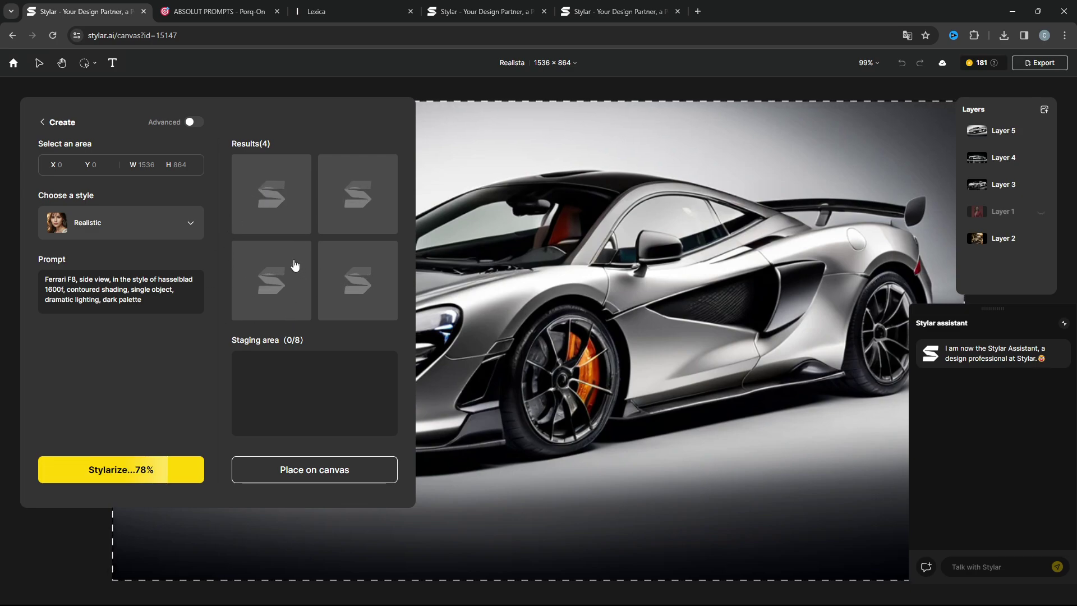
Preview the generated Ferrari images, stage the first three results and place them on the canvas
mouse_move(295, 264)
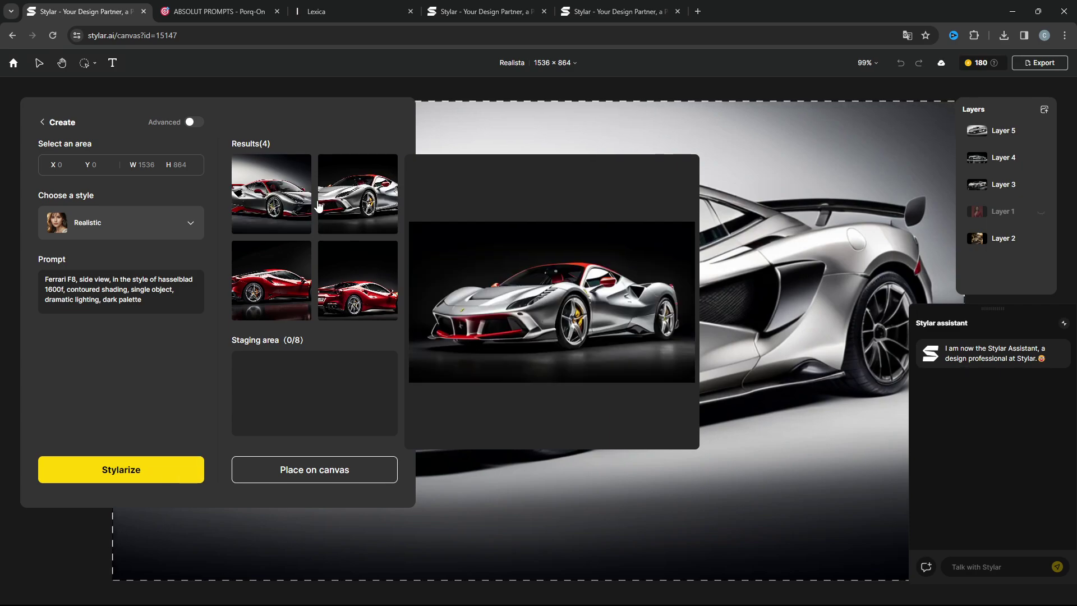
mouse_move(275, 208)
mouse_move(345, 212)
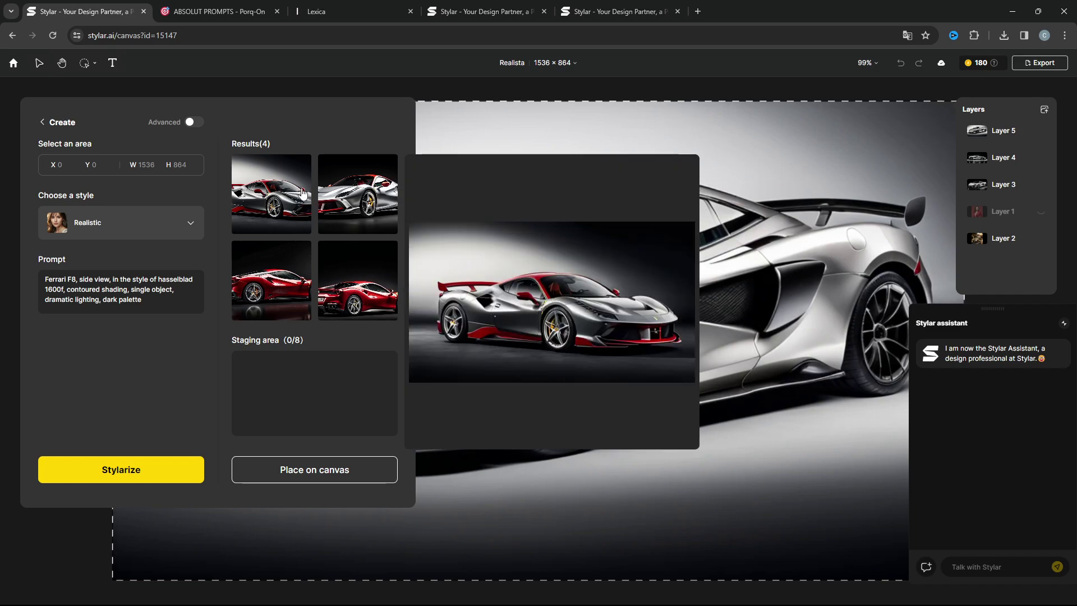
mouse_move(352, 293)
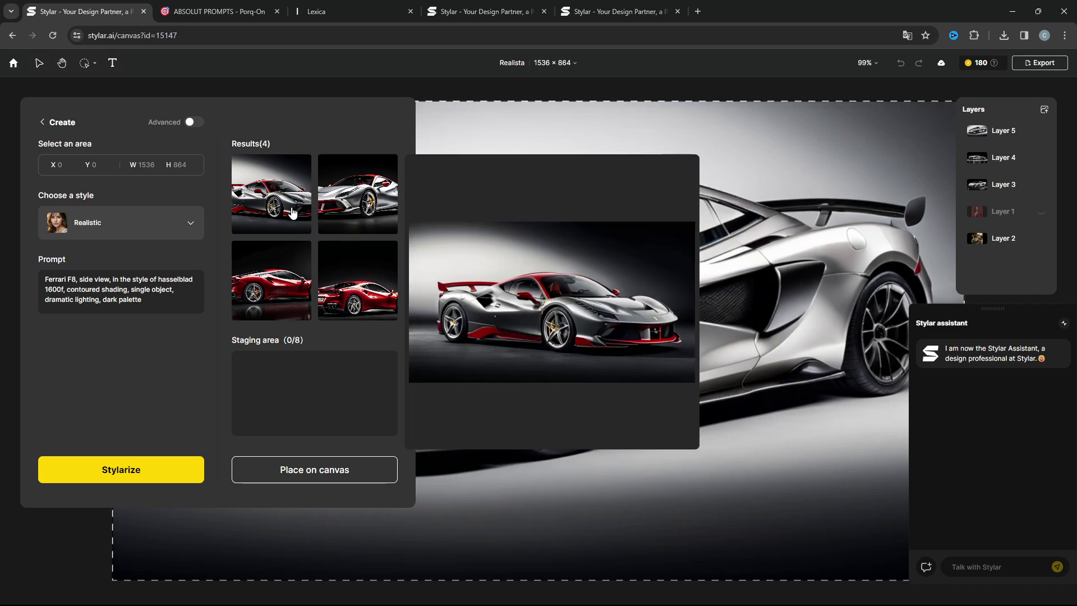
click(275, 196)
click(337, 209)
click(268, 269)
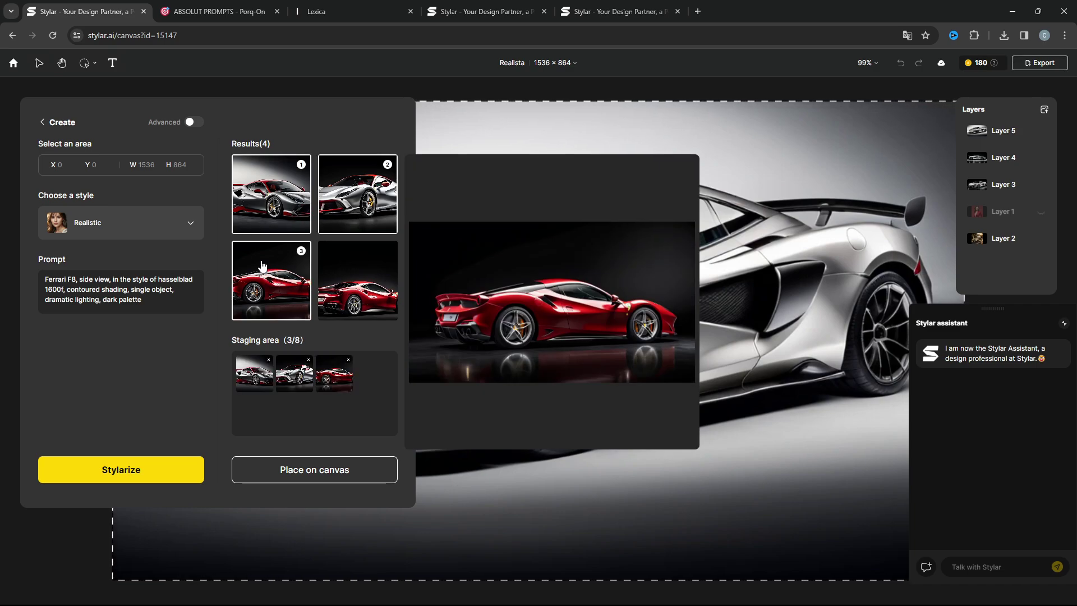
mouse_move(292, 195)
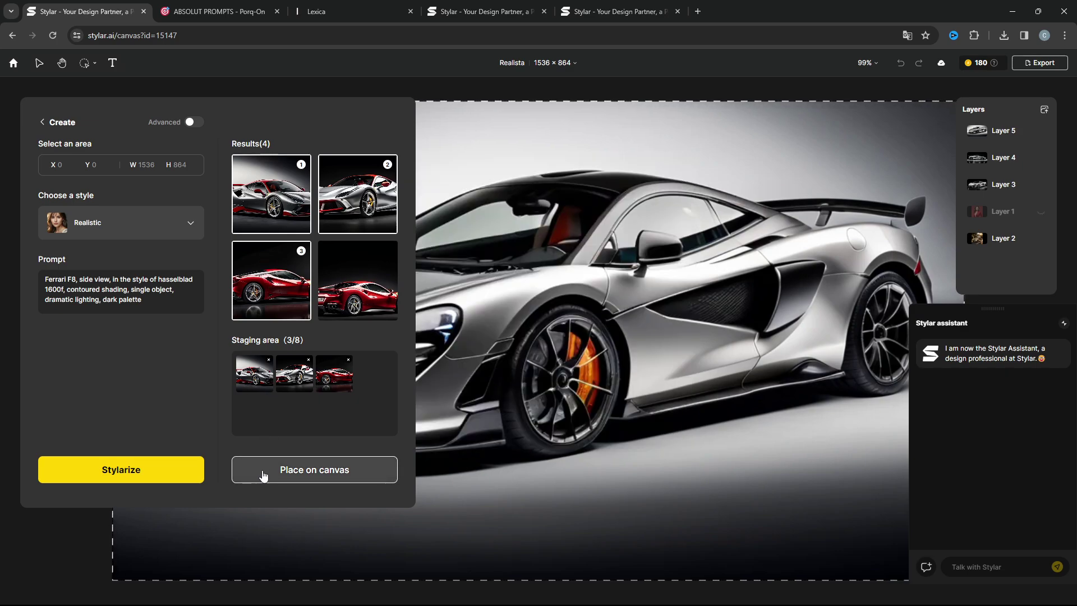
click(261, 470)
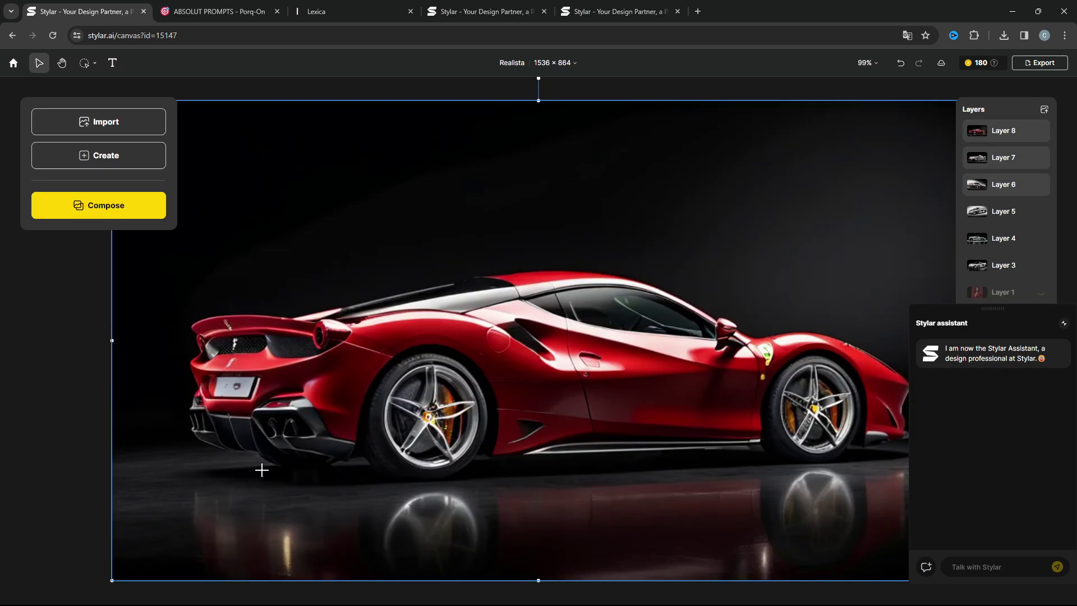
Hide Layer 8 and Layer 7 to reveal the Ferrari image beneath, and collapse the Stylar assistant
click(1042, 134)
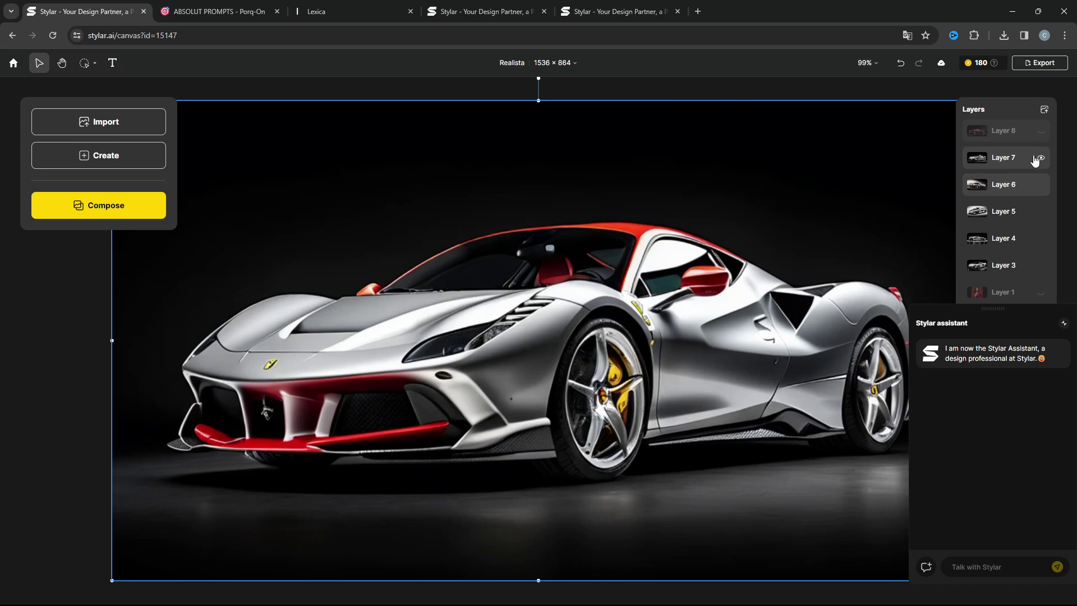
click(1041, 160)
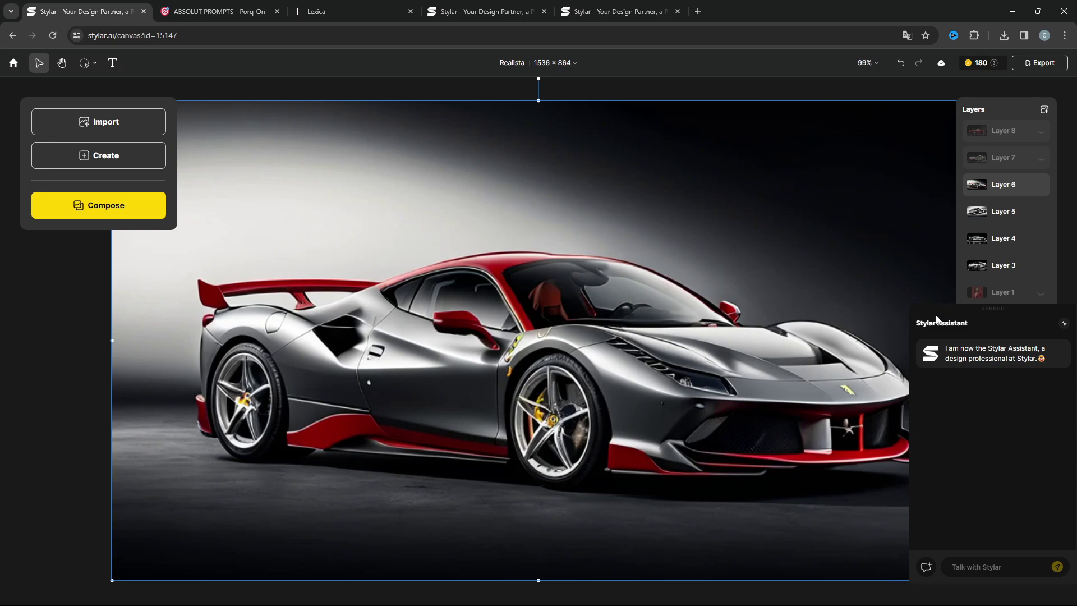
drag(934, 323, 986, 335)
click(1063, 324)
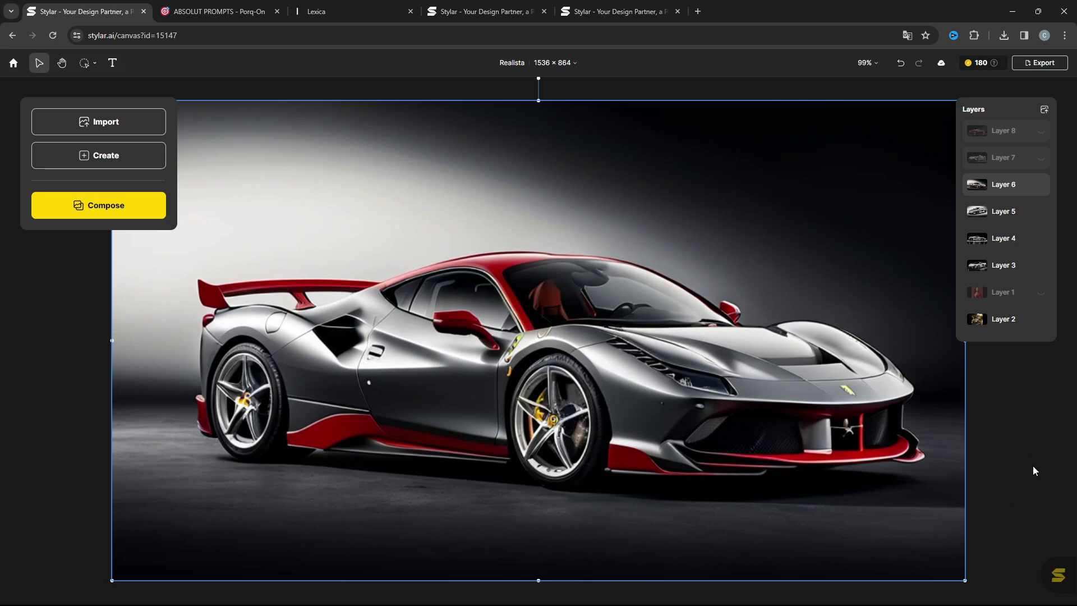
Switch Layer 7 on and off again, and hide Layers 6, 5, 4 and 3 in turn to compare the car images
click(1039, 158)
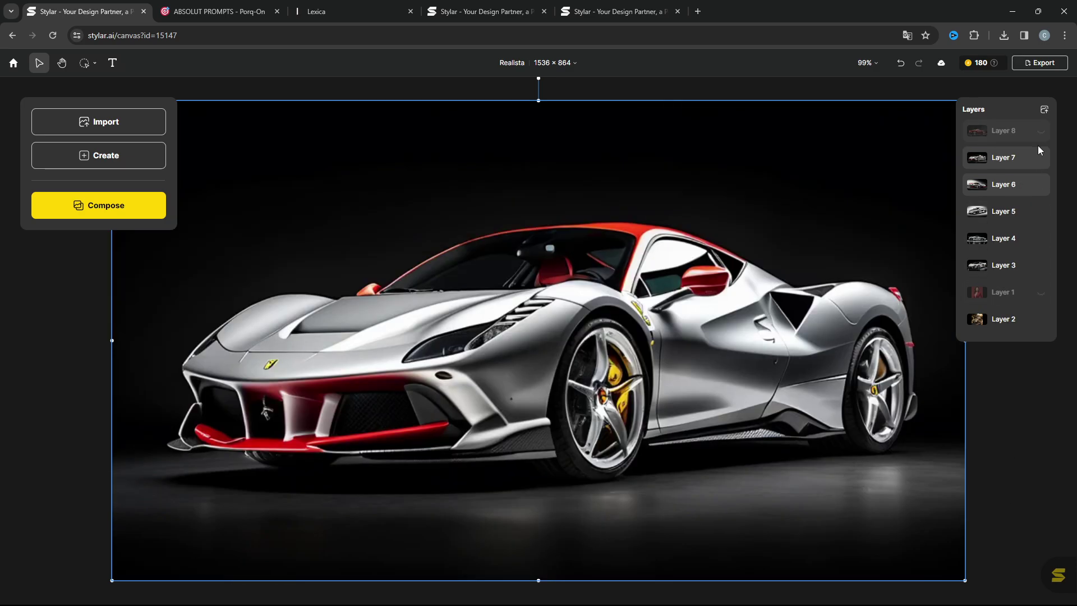
click(1040, 158)
click(1040, 184)
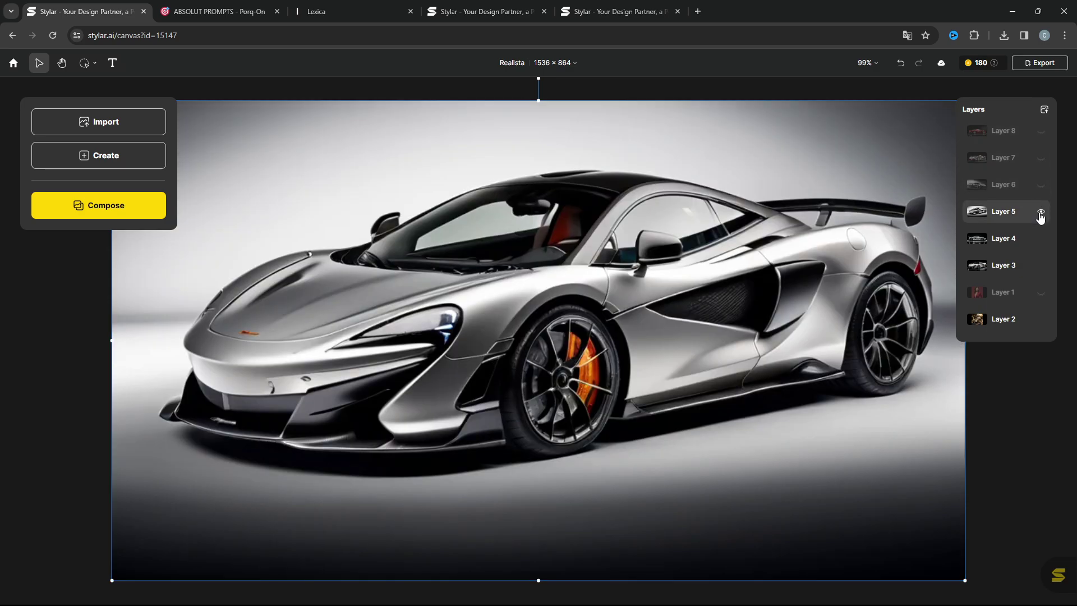
click(1040, 214)
click(1039, 240)
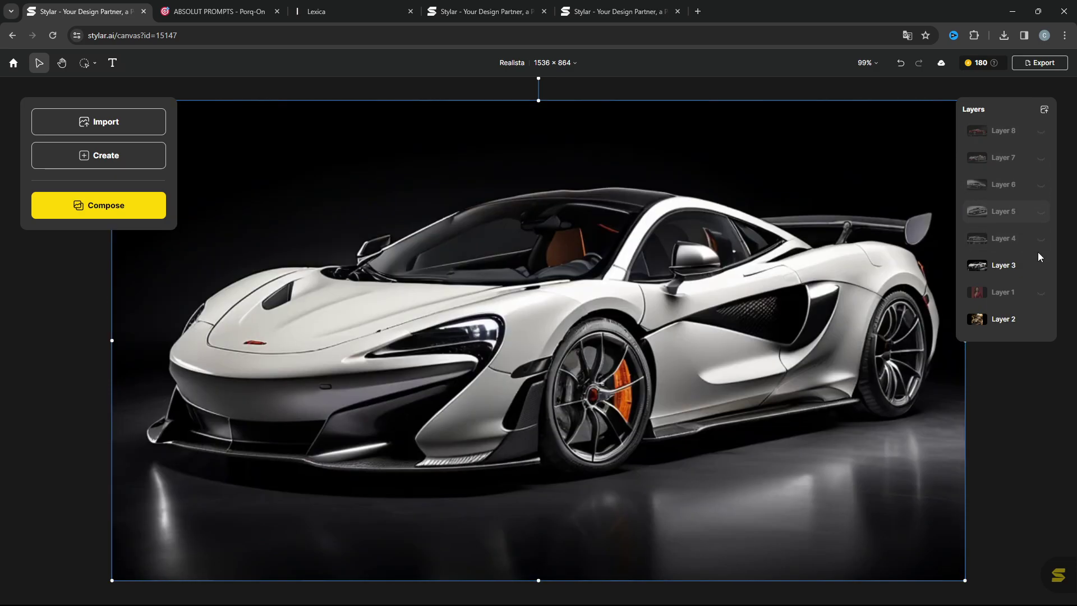
click(1041, 266)
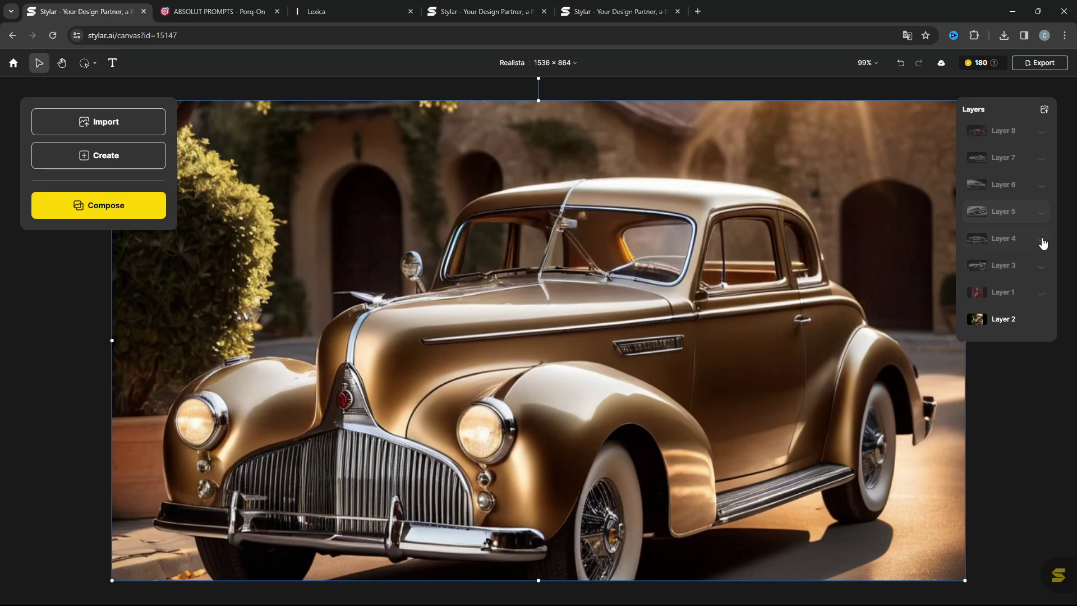
Make Layers 4, 5, 6, 7 and 8 visible again
click(1040, 240)
click(1040, 213)
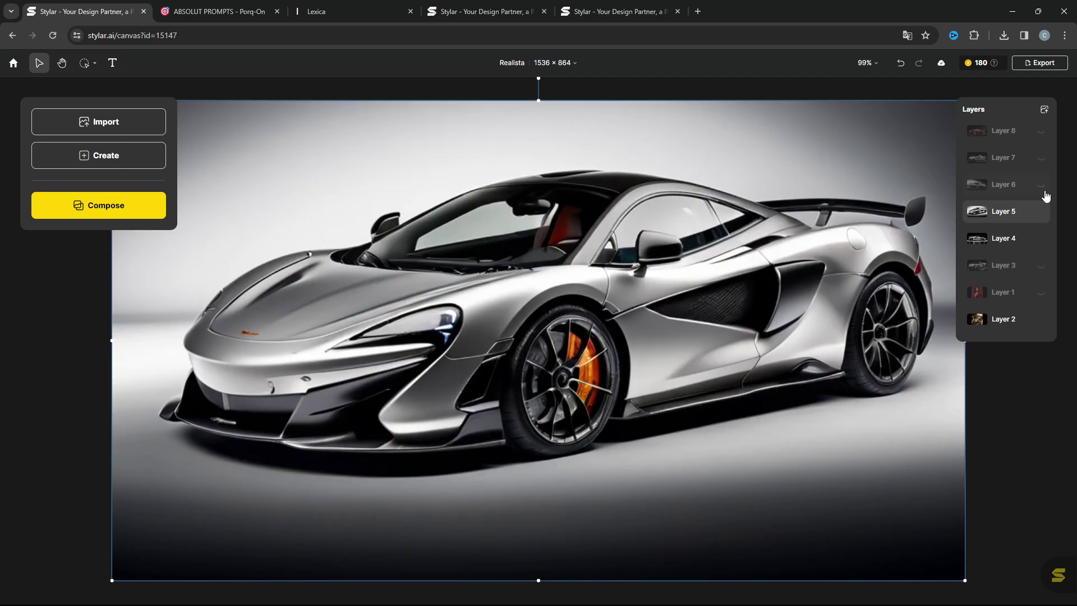
click(1041, 186)
click(1041, 160)
click(1041, 133)
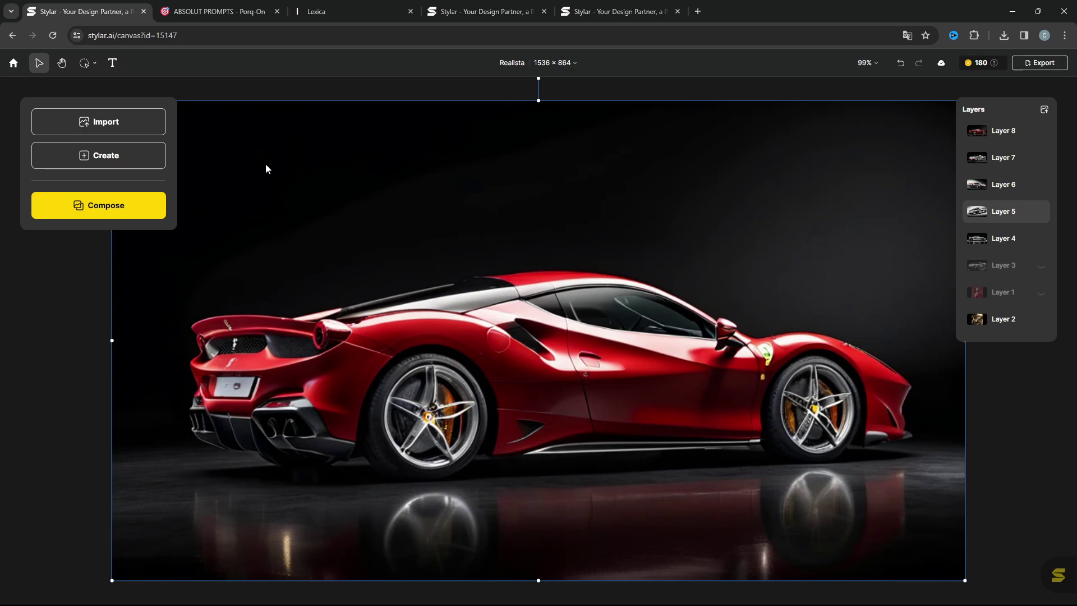
Return to the Stylar home page, find the Psychedelic Illustration style among the popular styles and start a new project with it
click(19, 66)
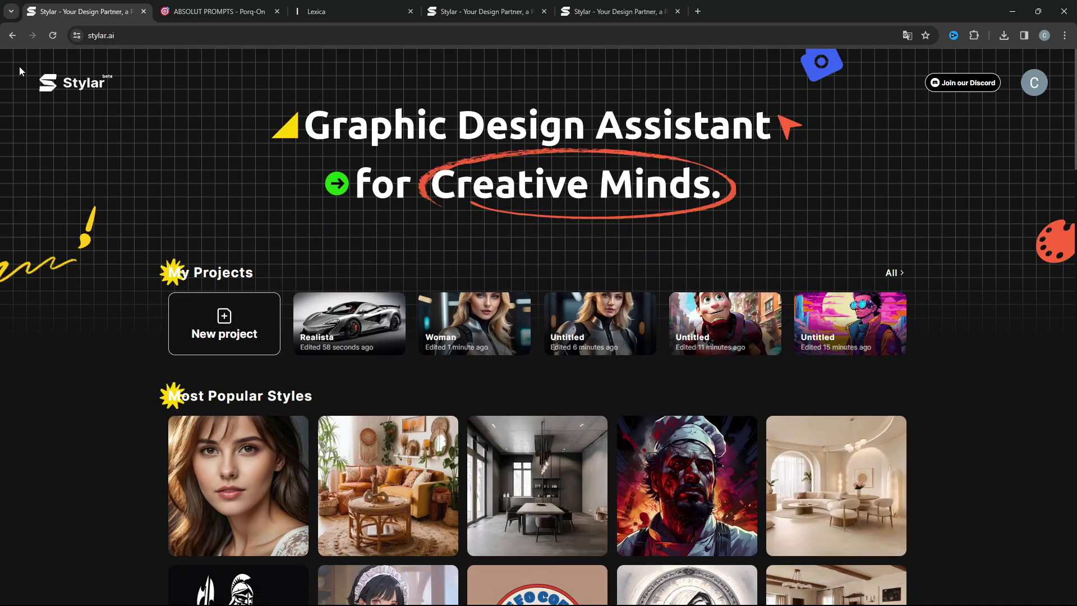
scroll(628, 286, down, 3)
scroll(394, 272, down, 4)
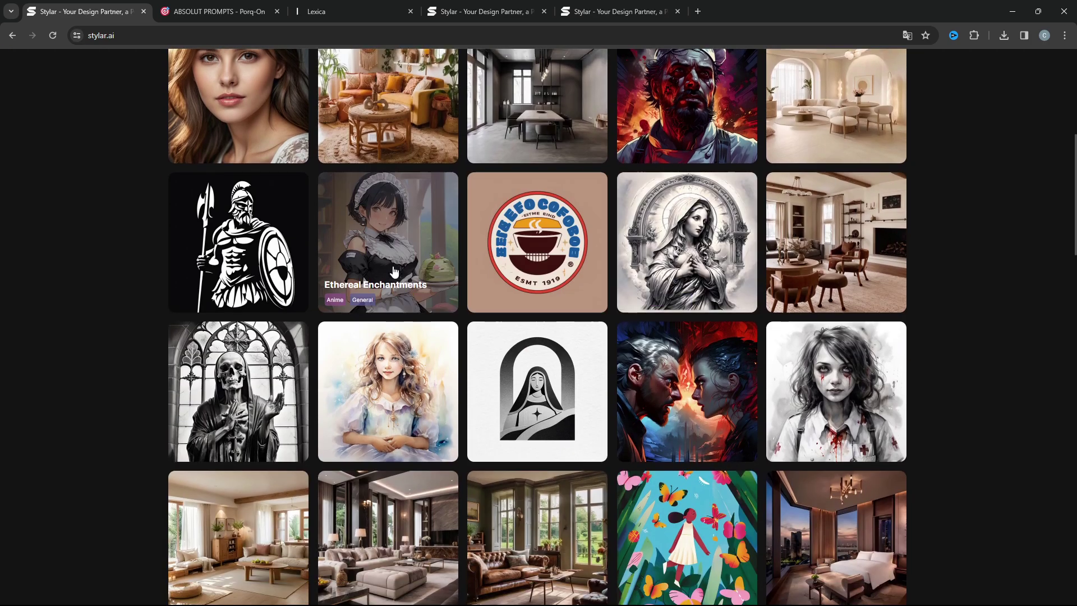
scroll(673, 269, down, 5)
scroll(741, 370, down, 3)
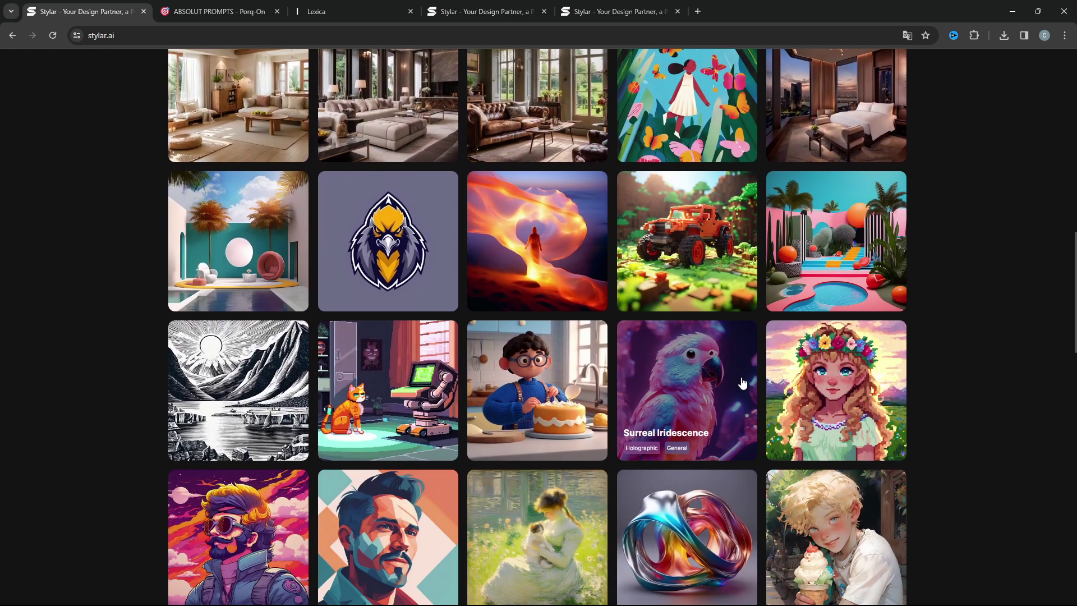
scroll(742, 383, down, 3)
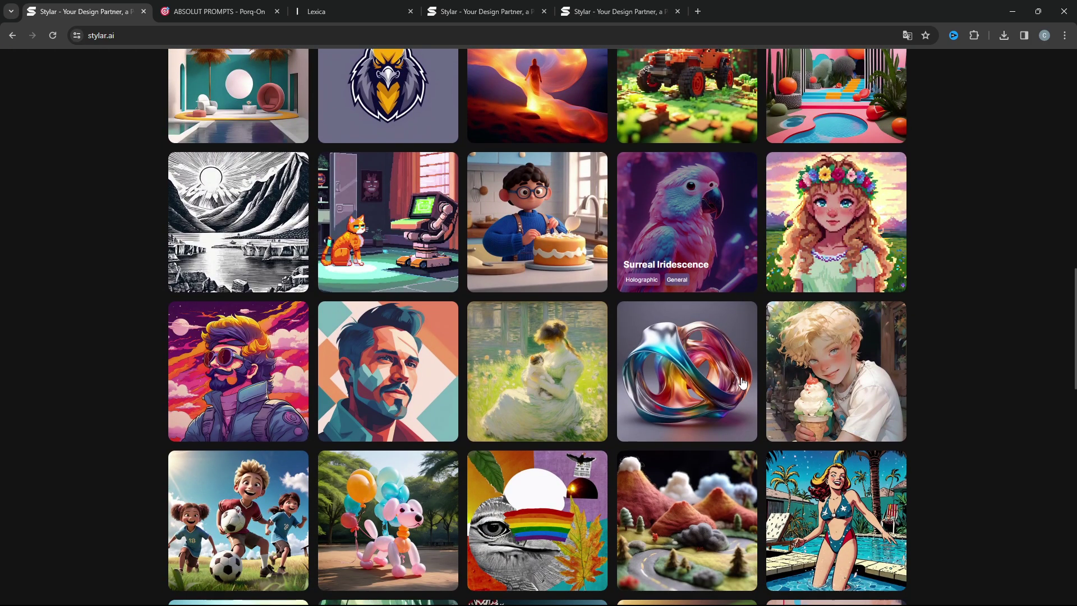
click(249, 354)
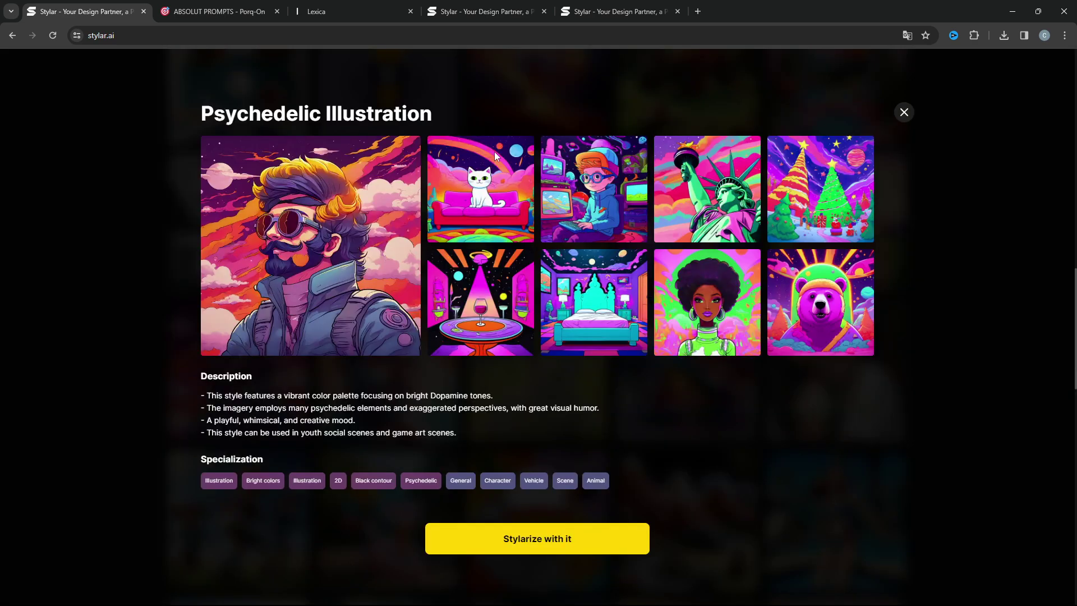
click(481, 548)
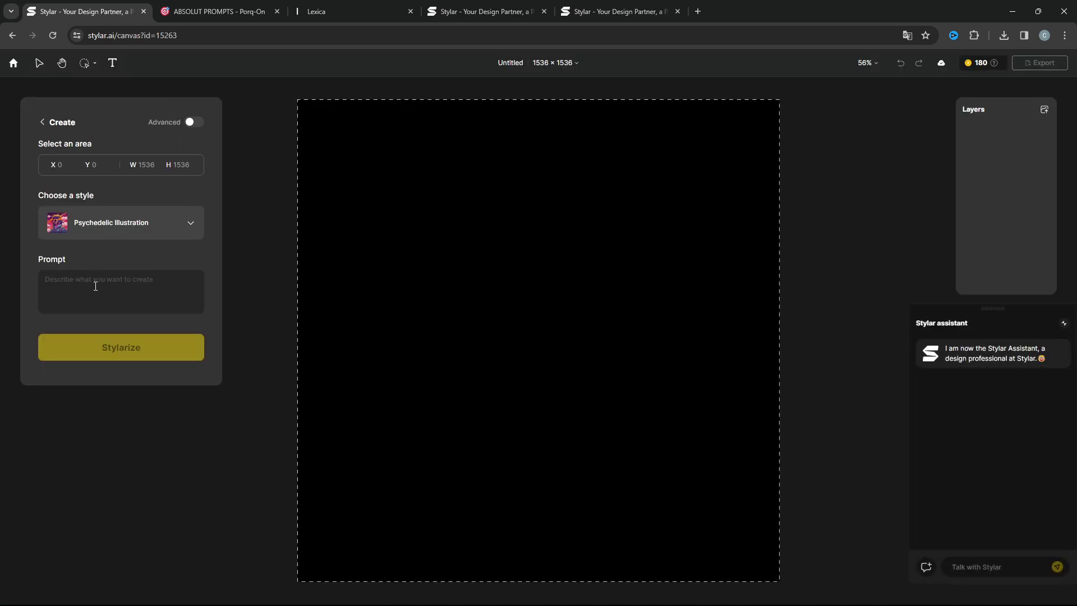
Enter the prompt "A man in cyberpunk style in city" and generate images in the Psychedelic Illustration style
text(A man in c)
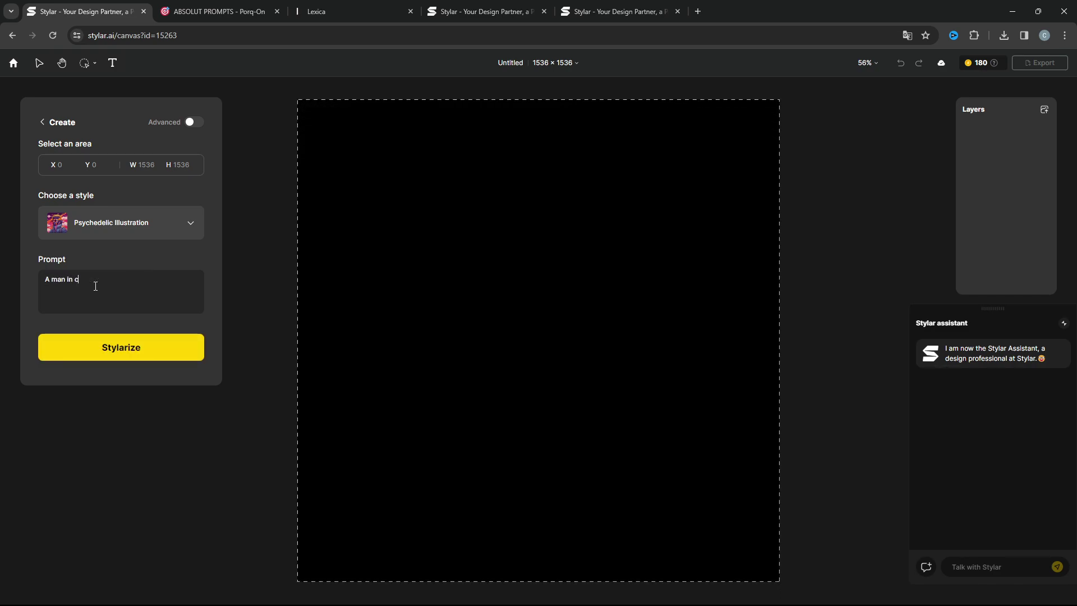
text(yberp)
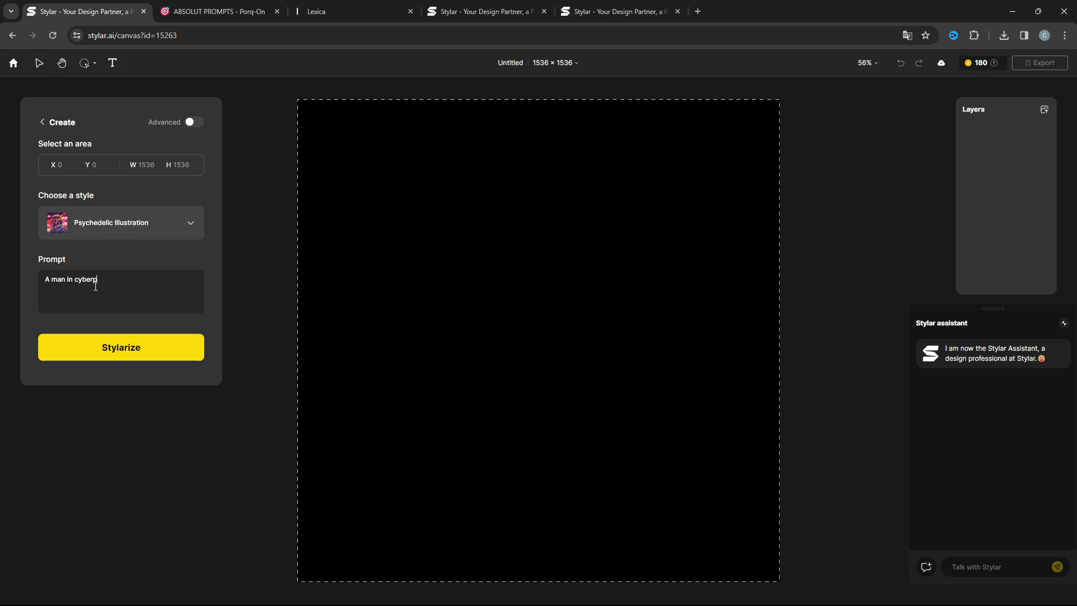
text(unk)
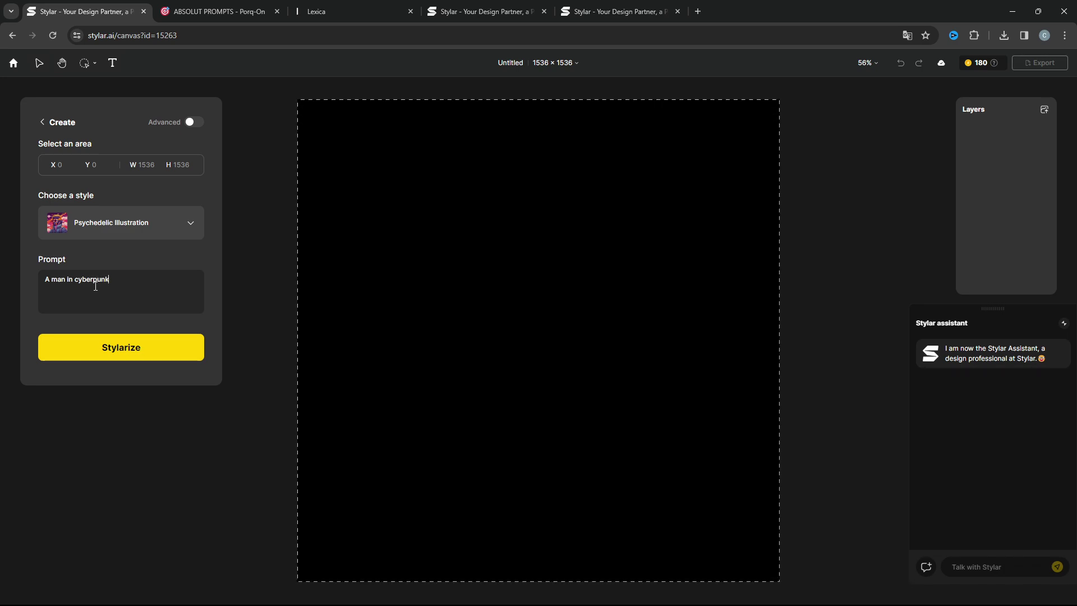
text( style in c)
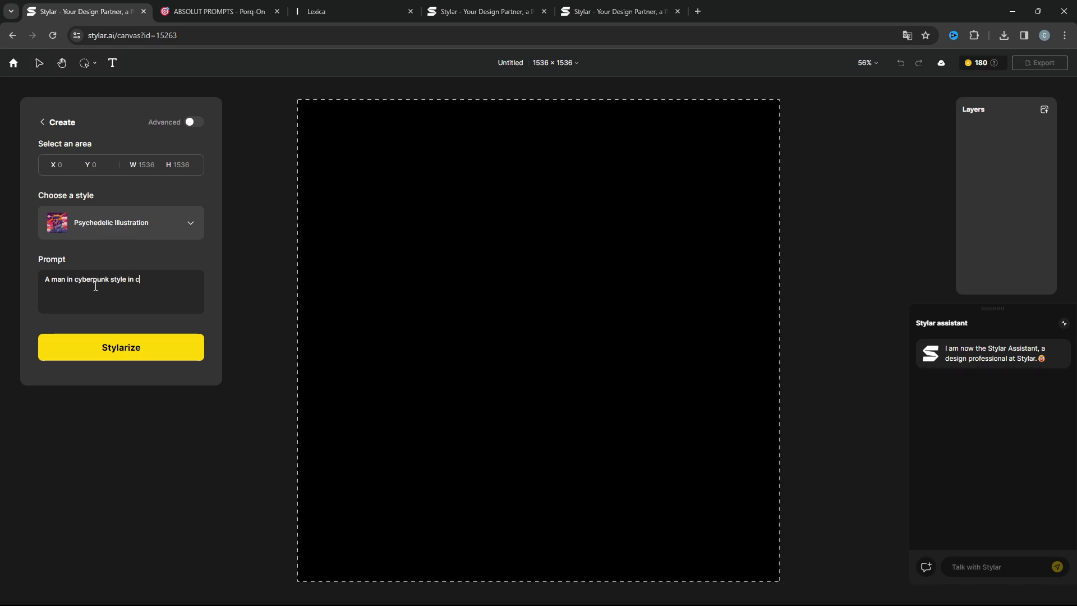
text(yt)
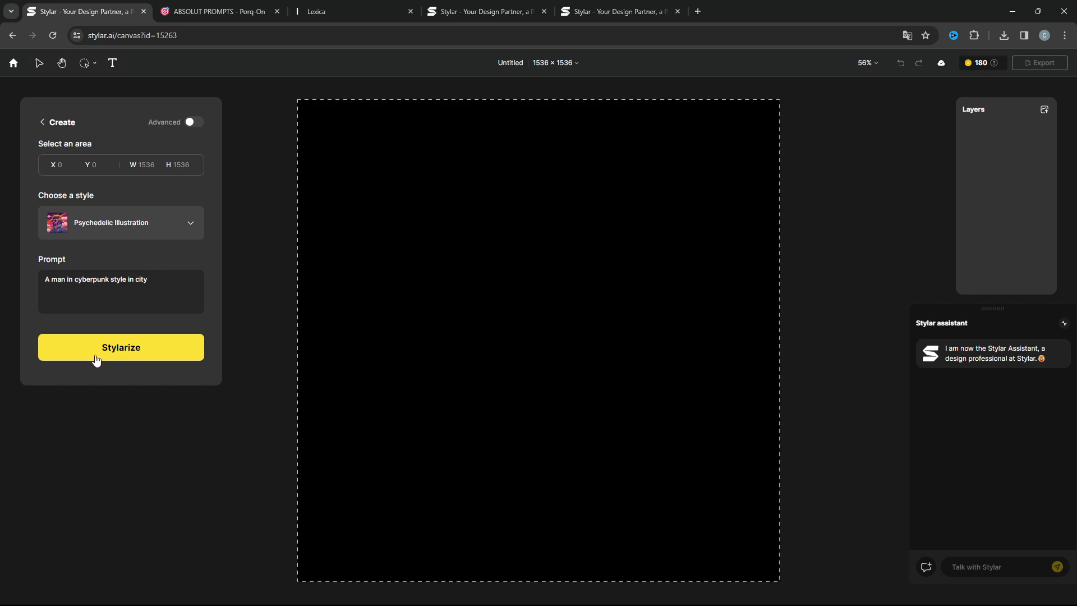
click(130, 349)
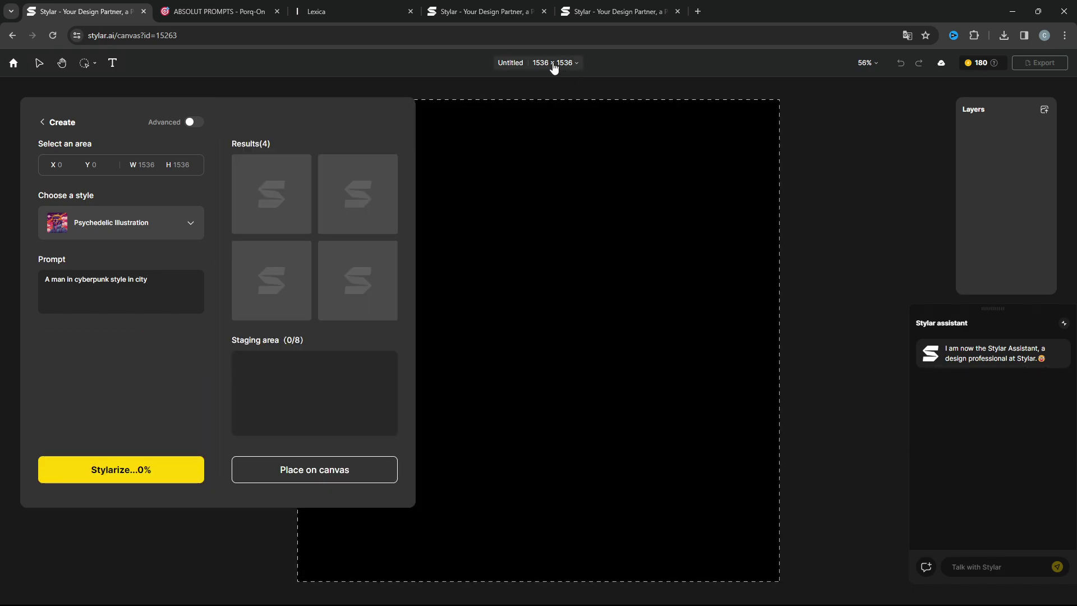
Look over the project's name and aspect ratio settings, and browse the available styles without changing anything
click(553, 64)
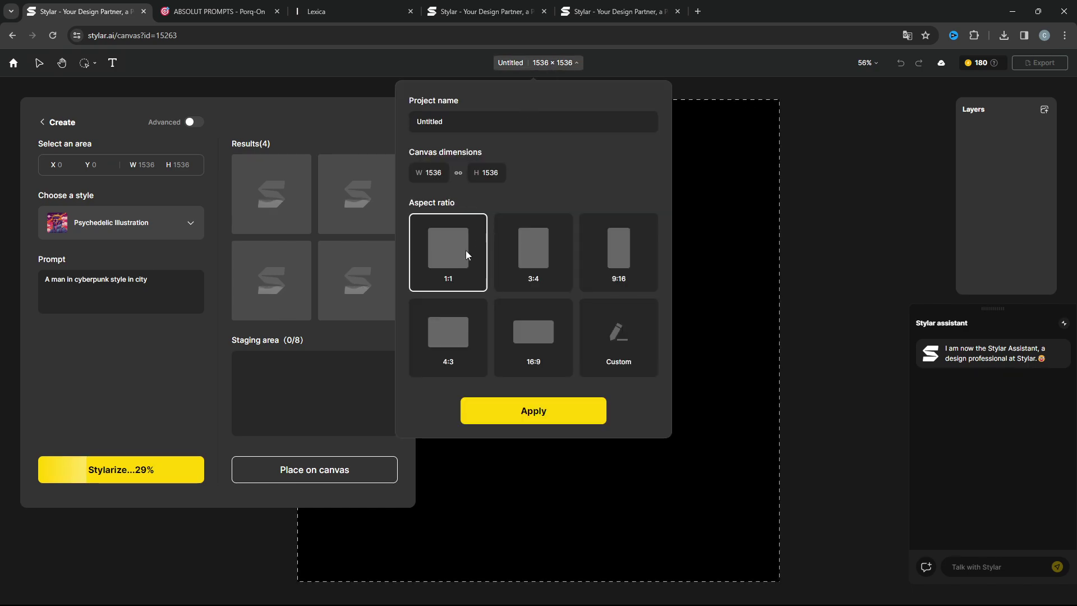
click(822, 166)
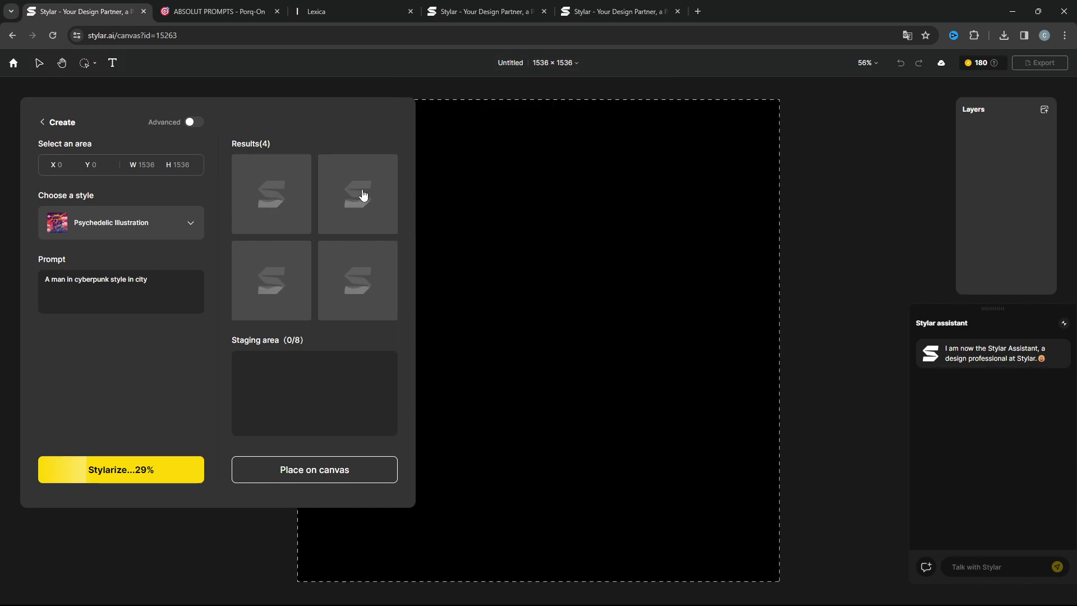
click(128, 222)
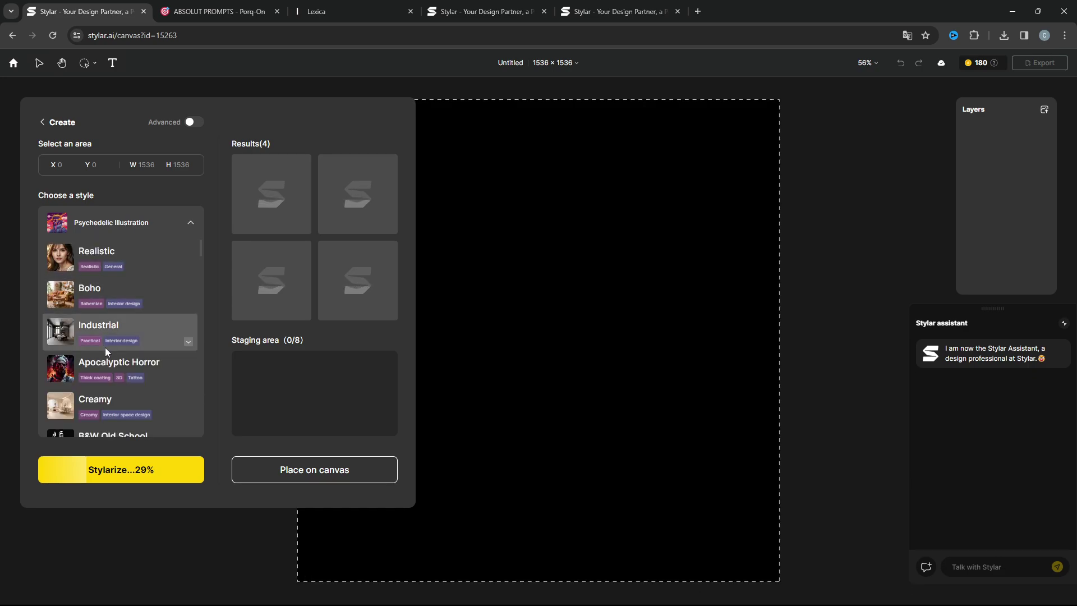
scroll(107, 387, down, 9)
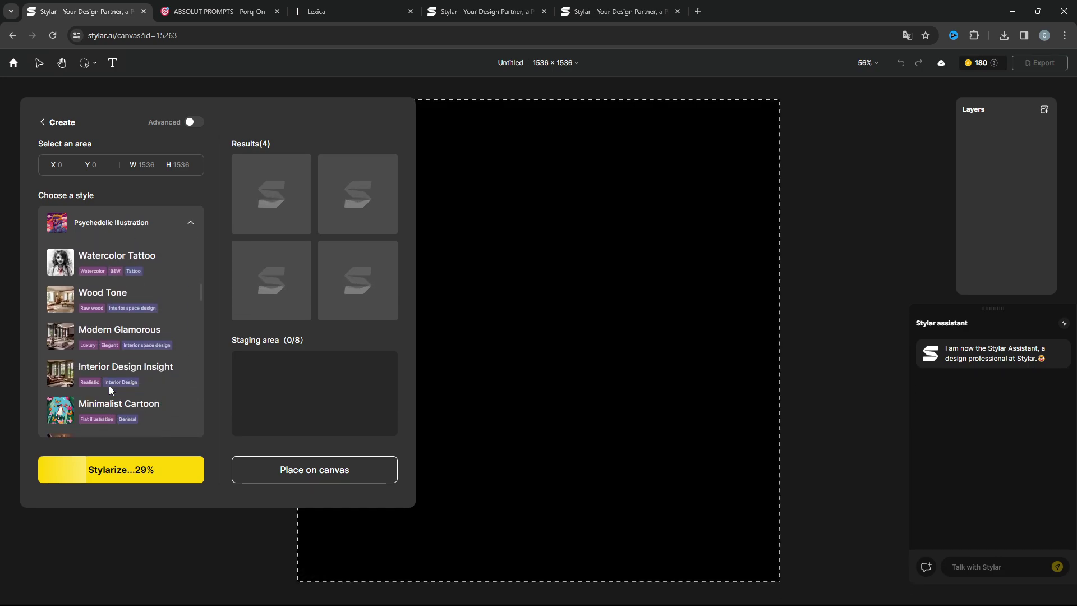
scroll(109, 385, down, 6)
click(120, 197)
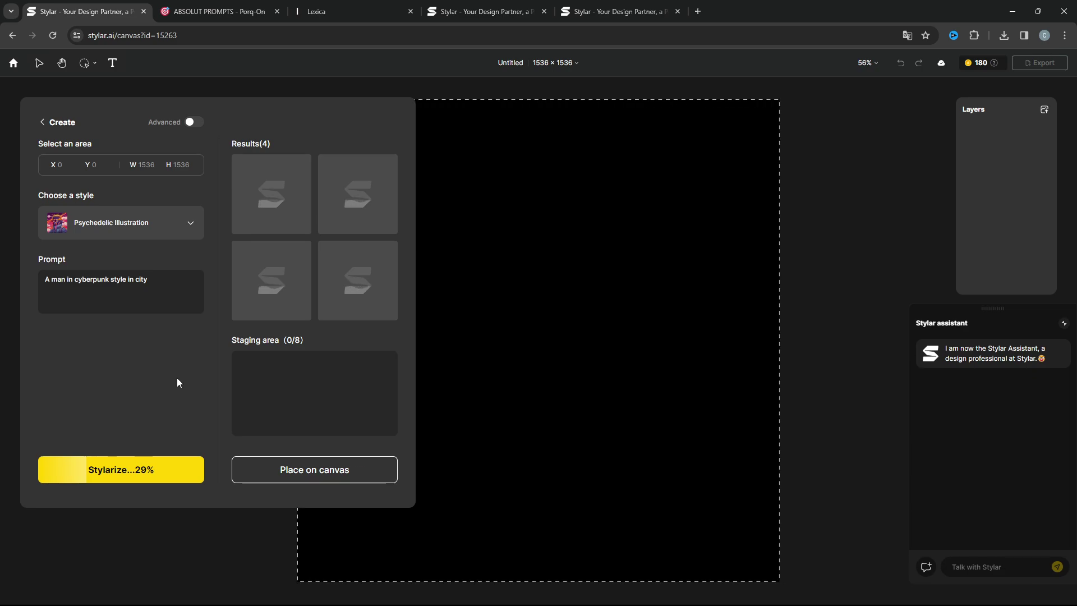
Browse the prompt gallery on the ABSOLUT PROMPTS Notion page to its end and return to the Stylar project
click(235, 11)
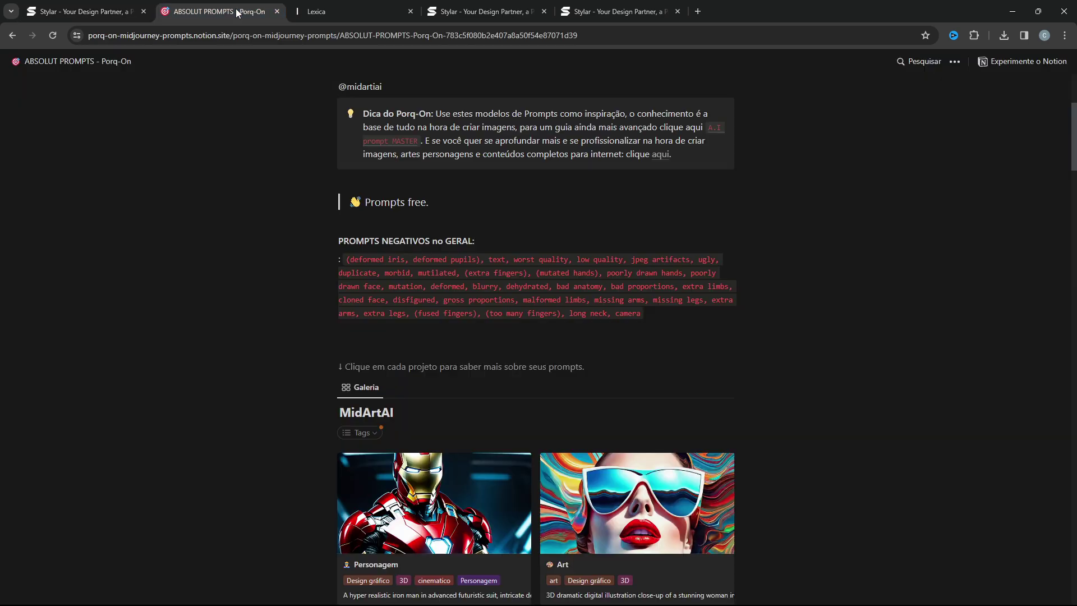
scroll(538, 277, down, 17)
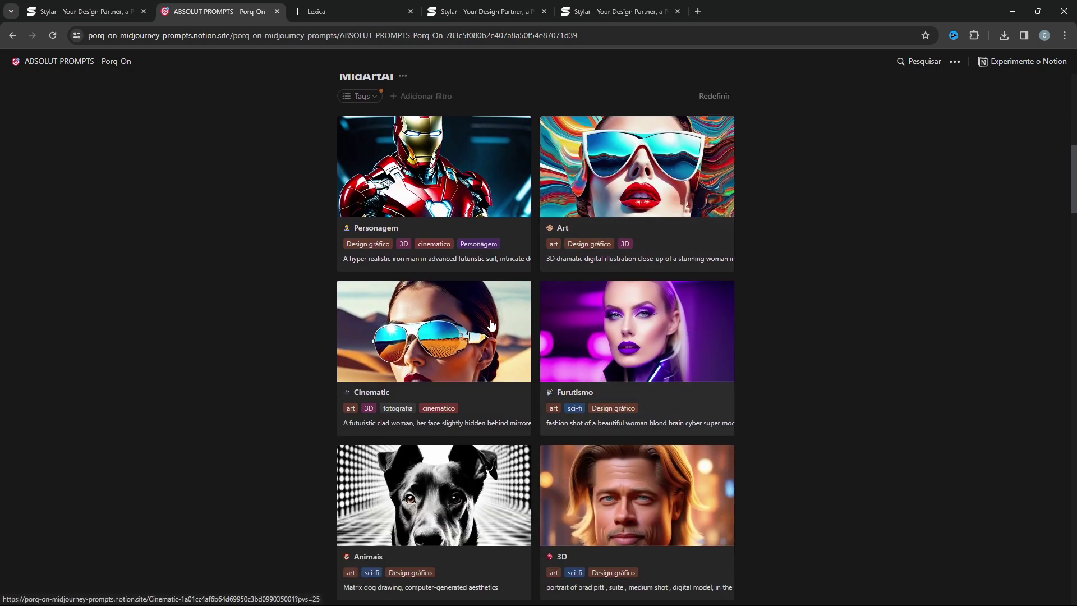
scroll(818, 438, down, 20)
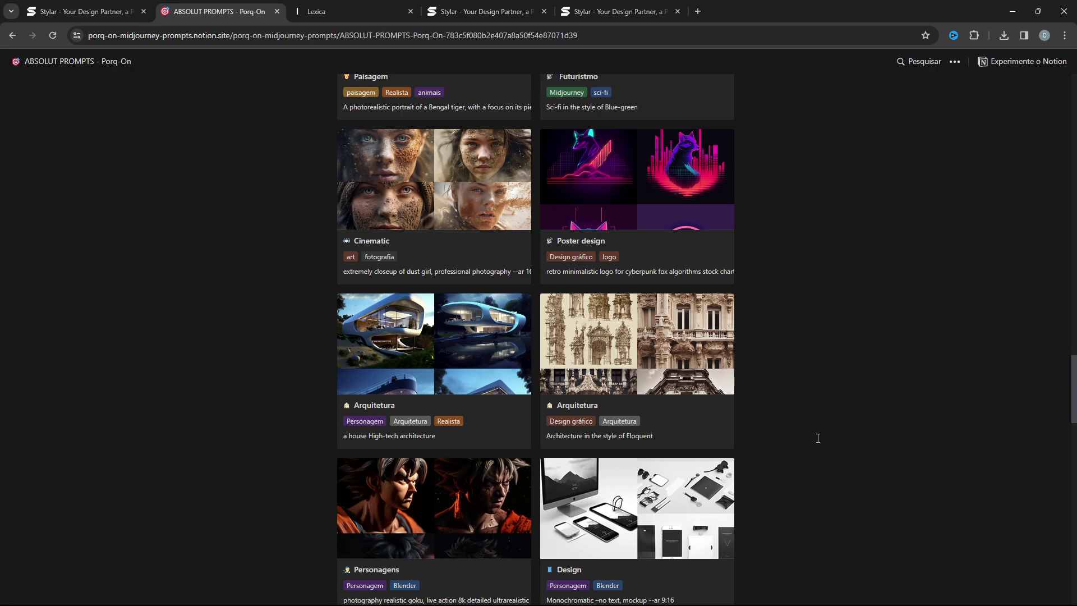
scroll(817, 438, down, 7)
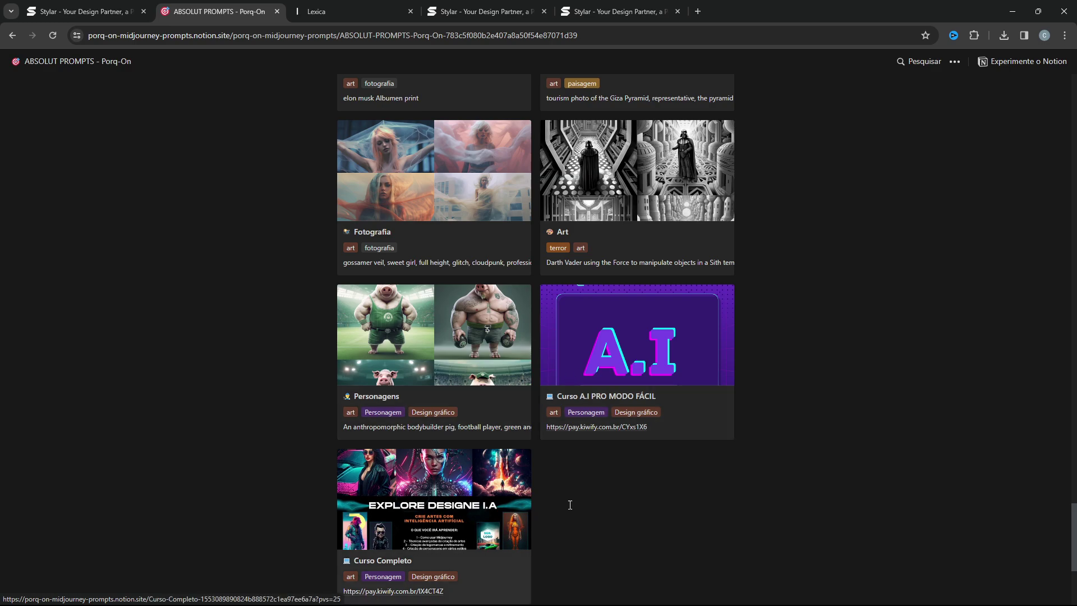
click(73, 12)
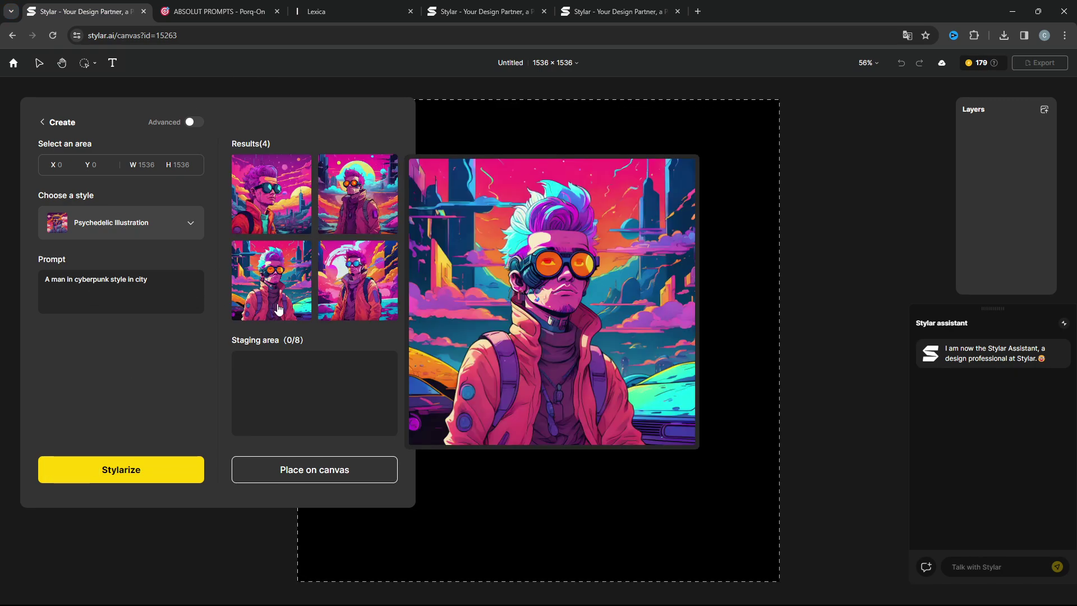
Preview the generated cyberpunk images, stage all four results and place them on the canvas
mouse_move(351, 305)
click(283, 213)
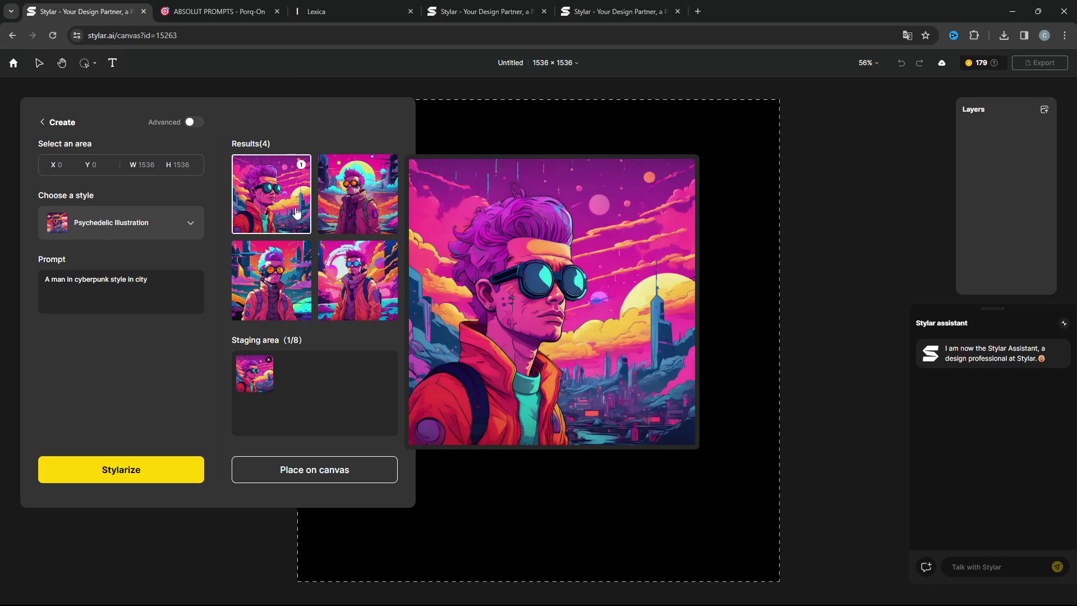
click(346, 212)
click(276, 274)
click(353, 275)
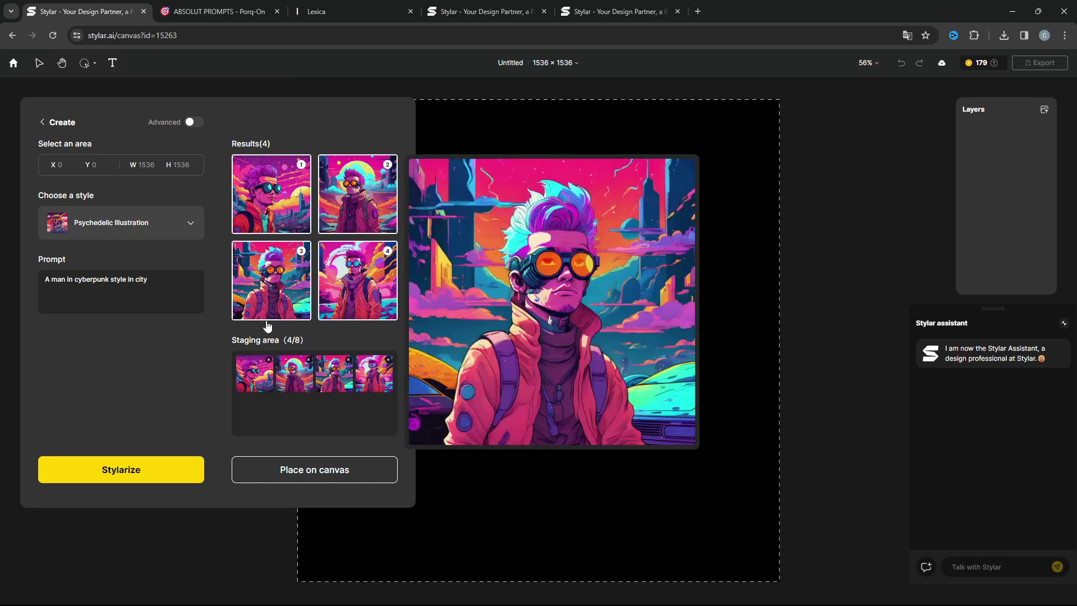
click(298, 468)
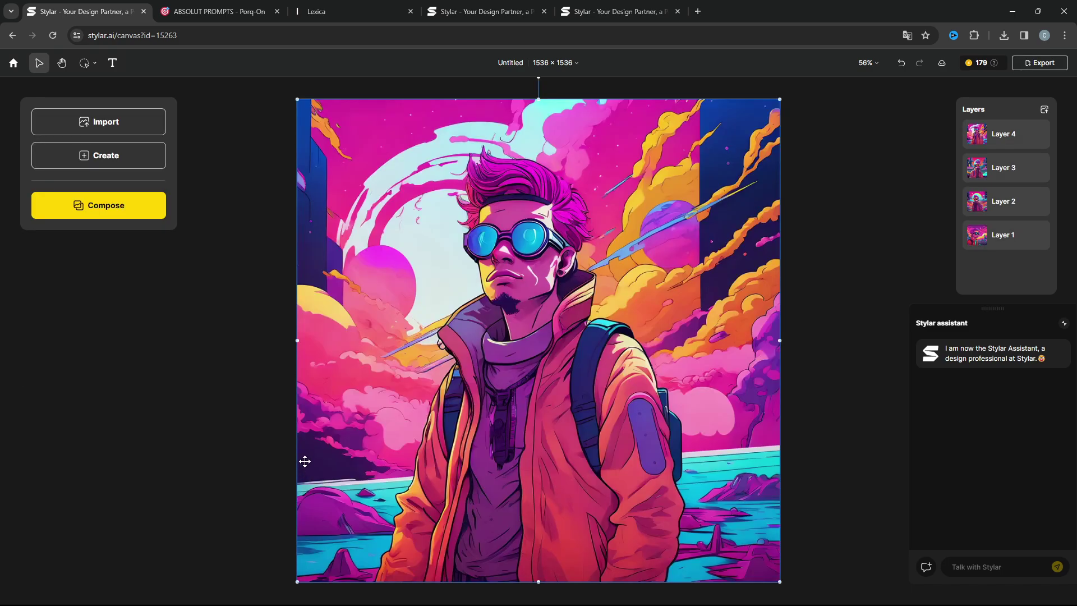
Hide Layer 4, Layer 3 and Layer 2 in turn to compare the generated images beneath them
click(1045, 139)
click(1040, 167)
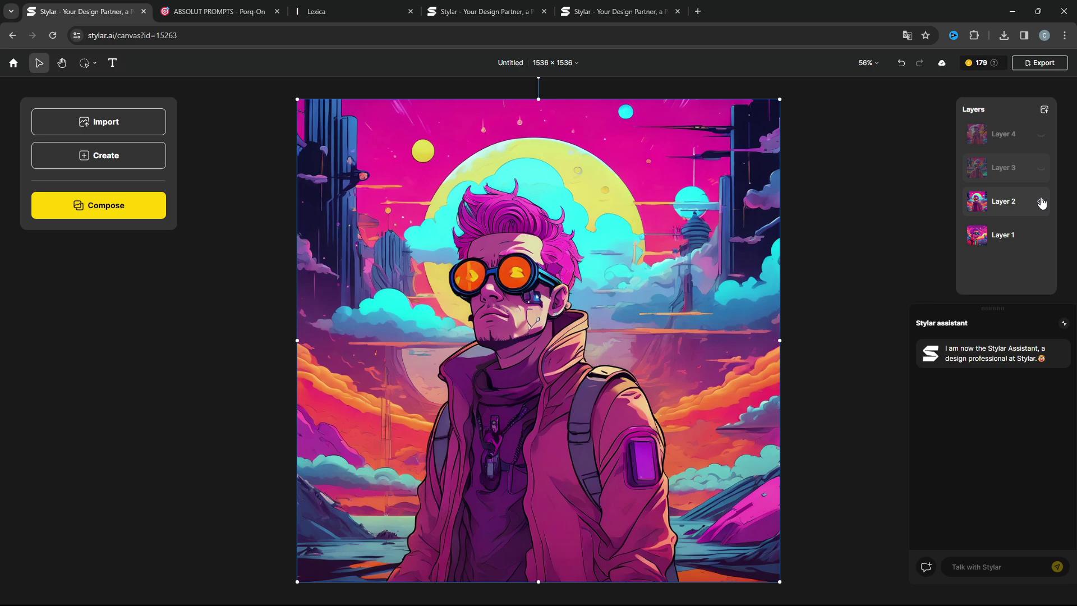
click(1041, 202)
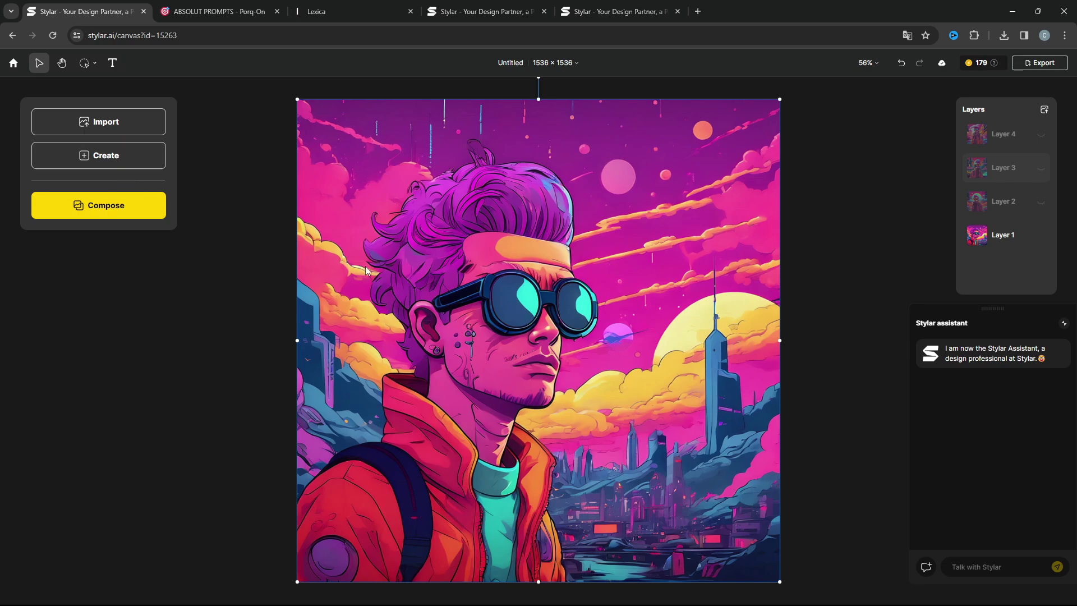
Start a new image creation over the full canvas and choose the Innocent Cutie style
click(114, 157)
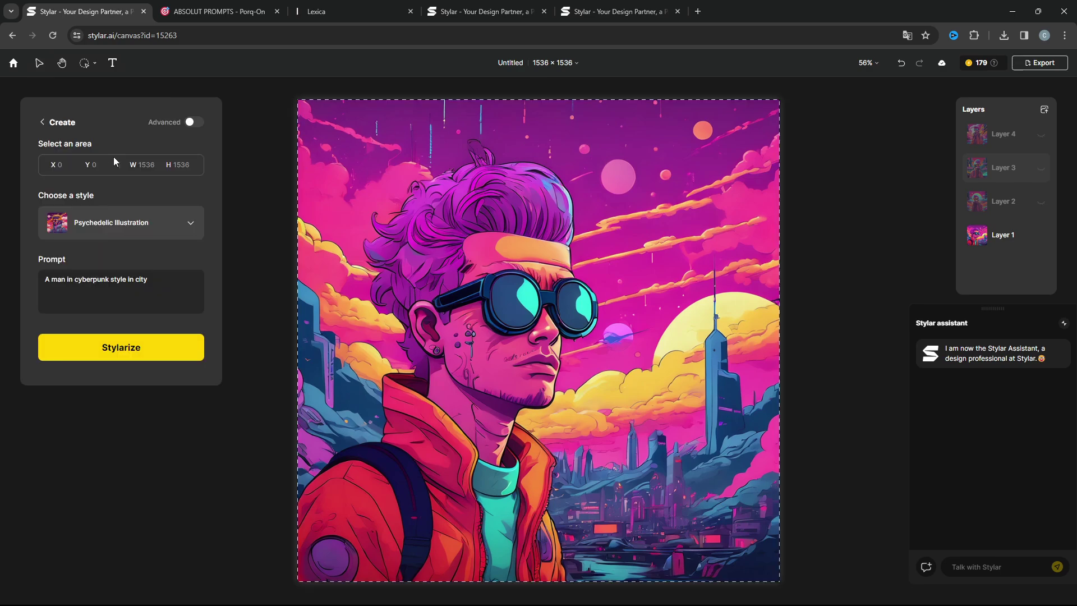
click(118, 228)
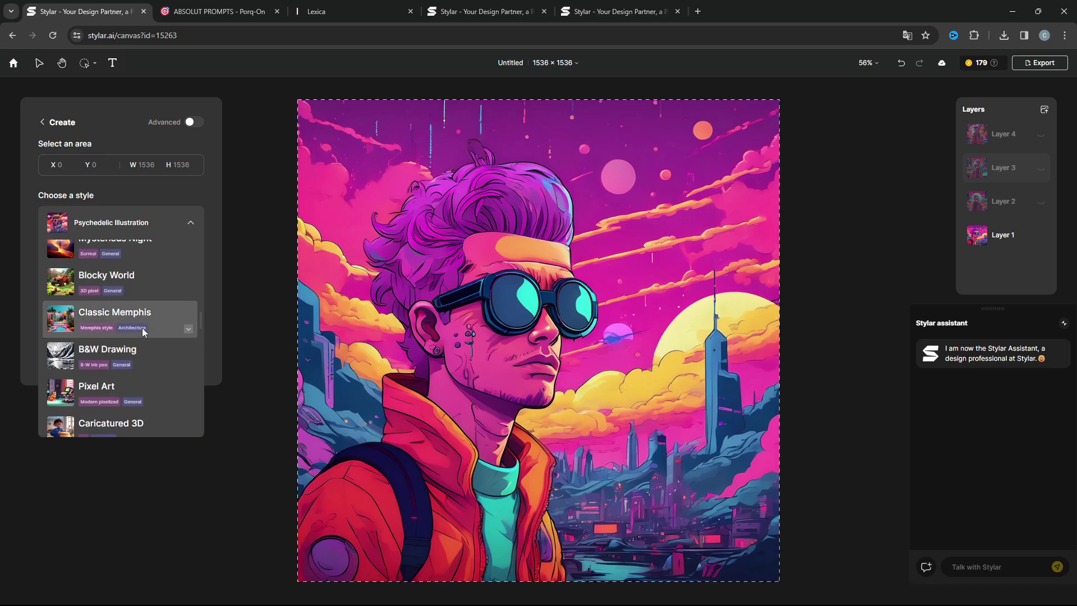
scroll(143, 327, up, 2)
scroll(143, 328, up, 4)
scroll(142, 307, down, 3)
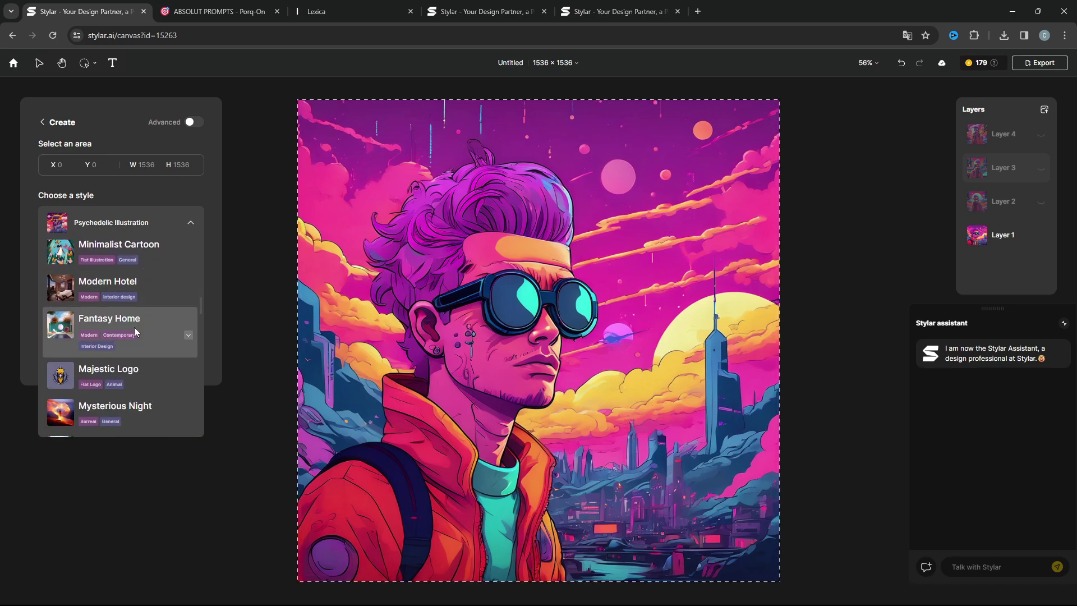
scroll(110, 371, down, 3)
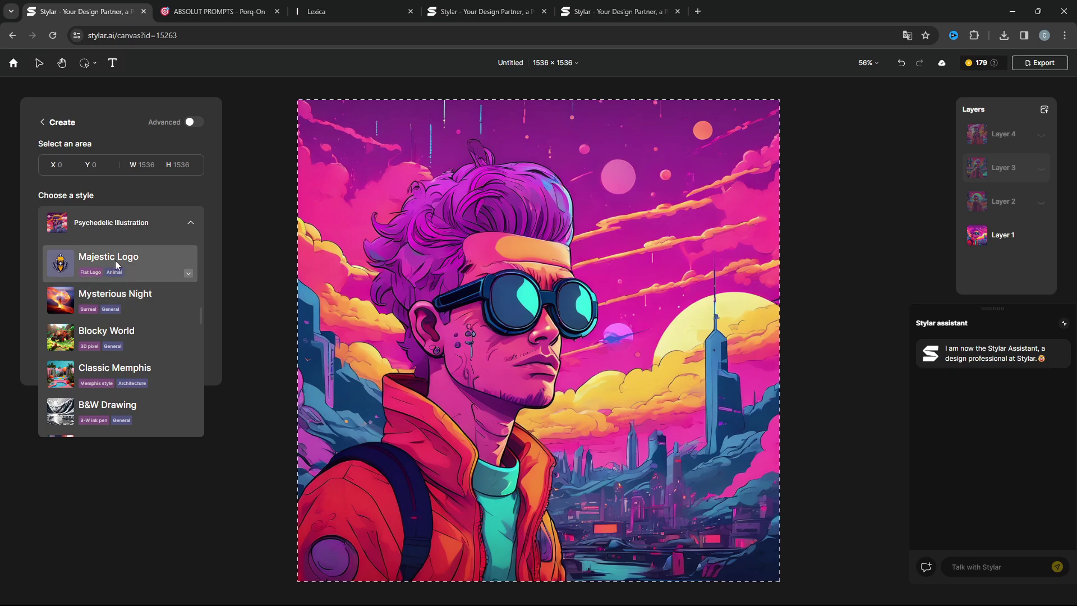
scroll(128, 271, down, 4)
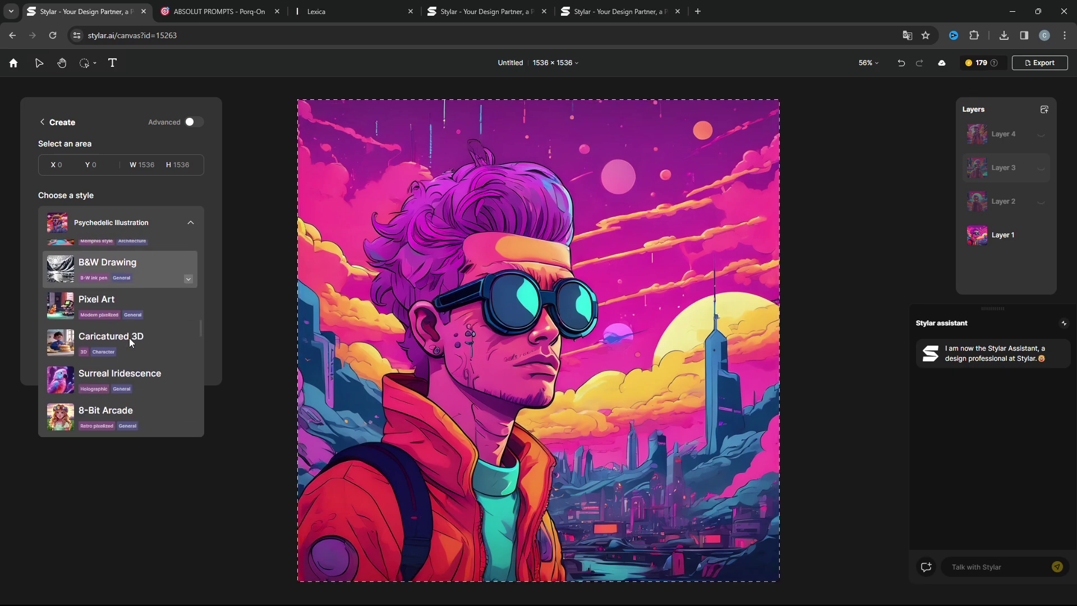
scroll(138, 326, down, 3)
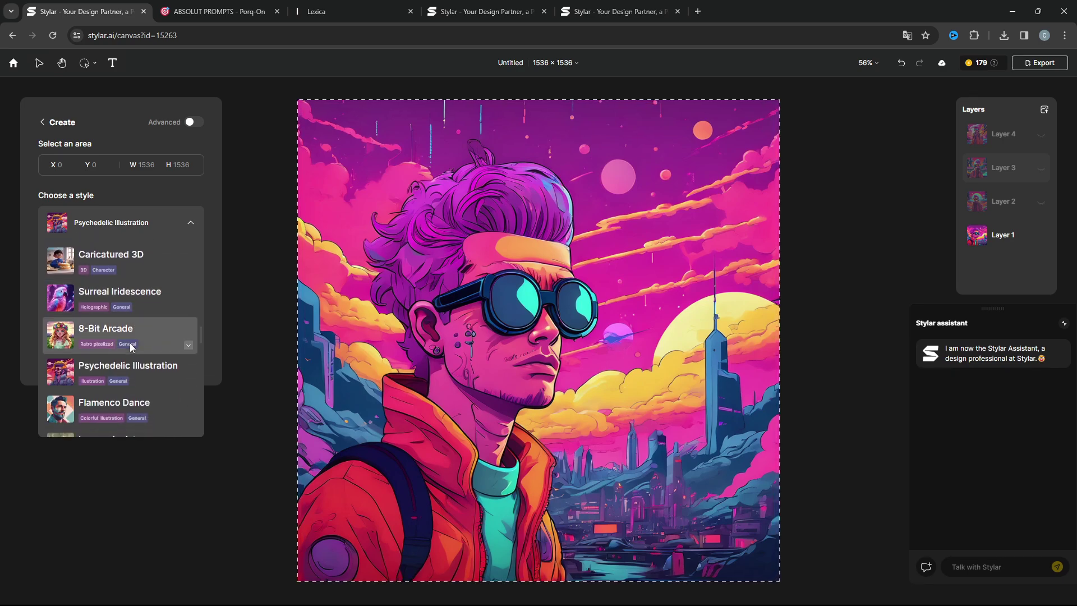
scroll(145, 344, down, 2)
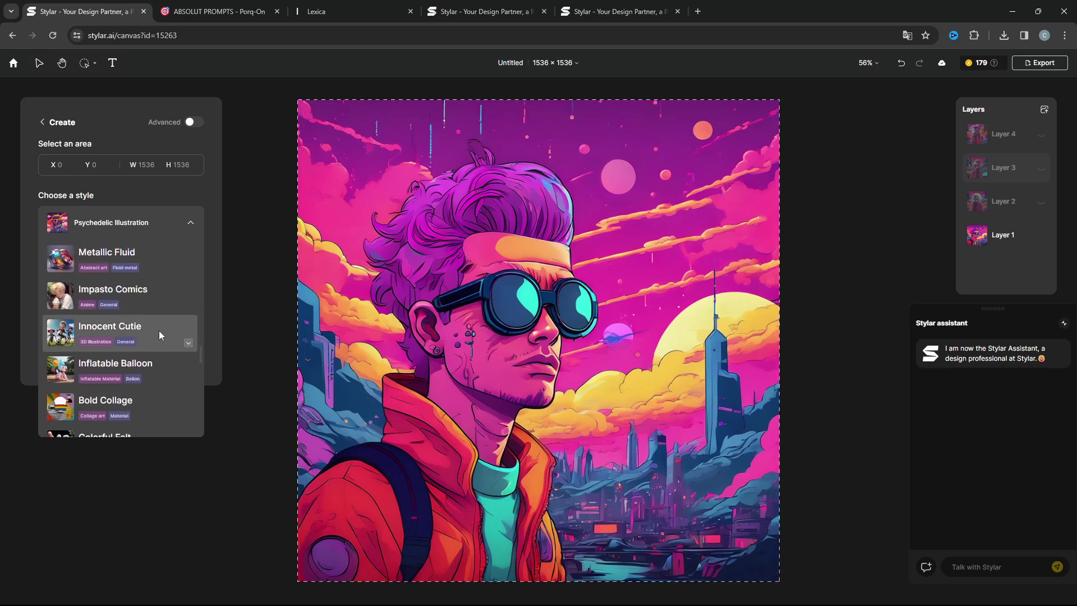
click(59, 333)
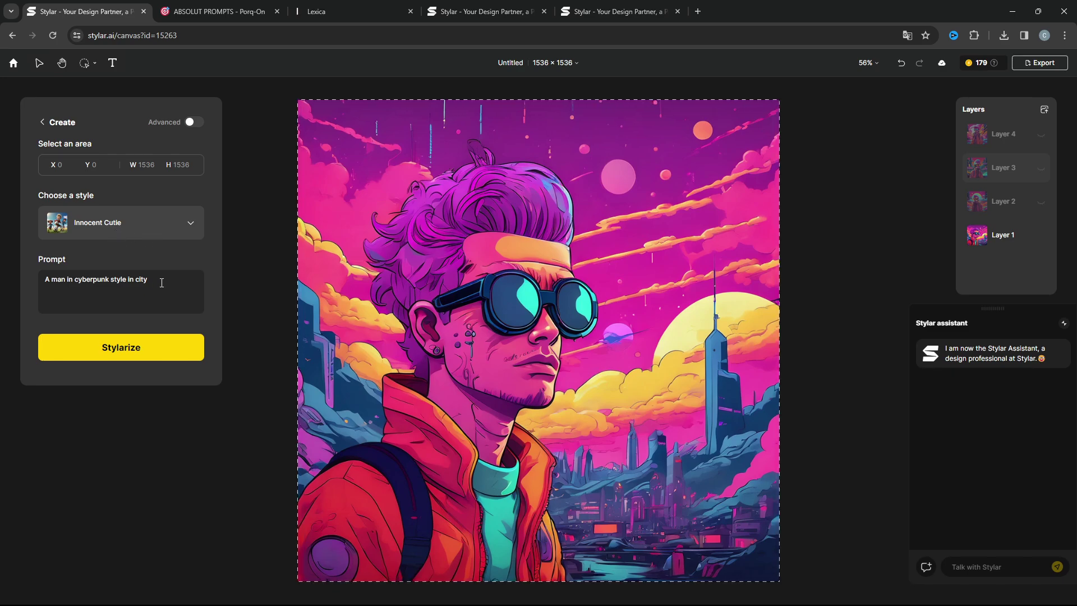
Replace the old prompt wording after "A" so that it reads "A Ironman in city style"
drag(148, 279, 53, 285)
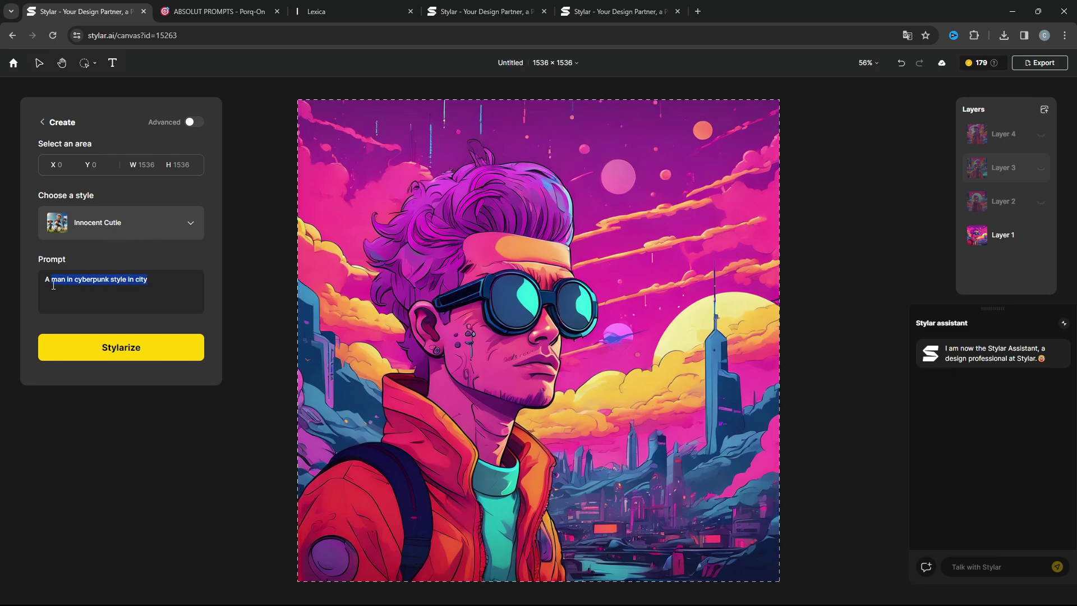
key(BackSpace)
text(Ironman in ci)
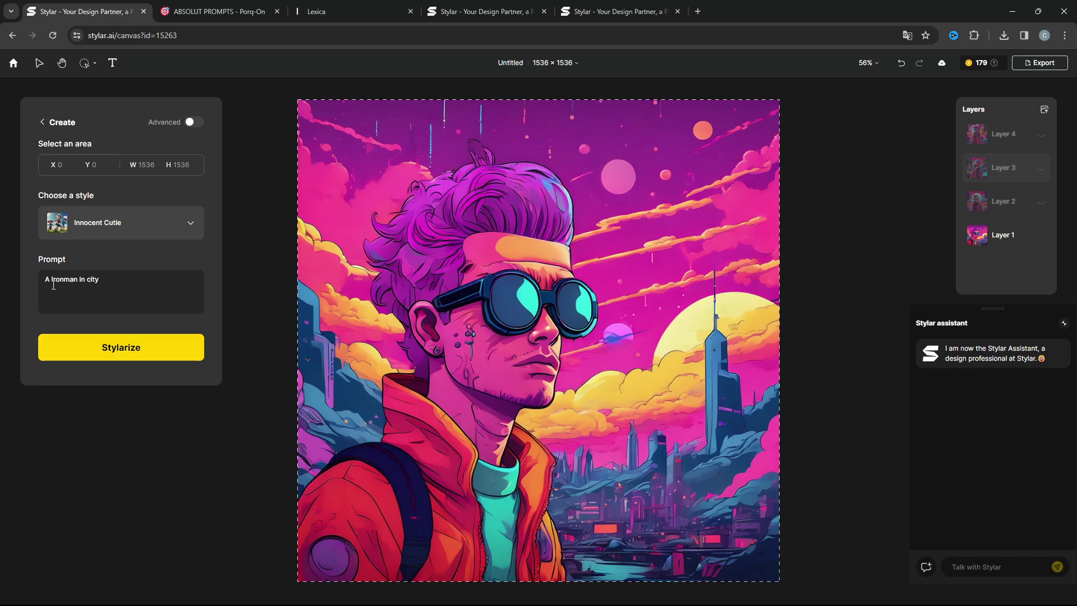
text(tyle Di)
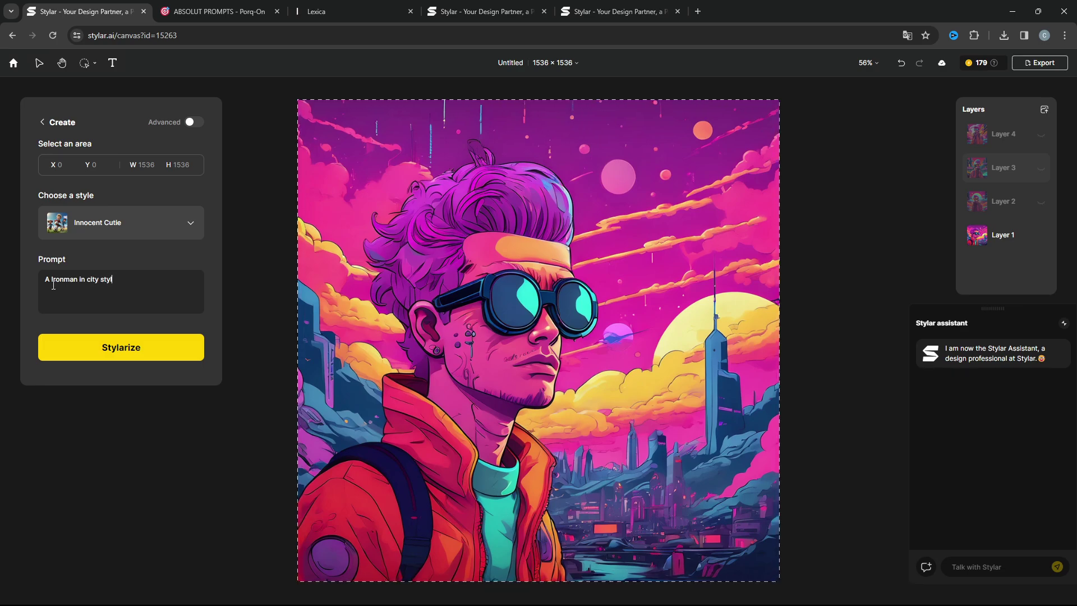